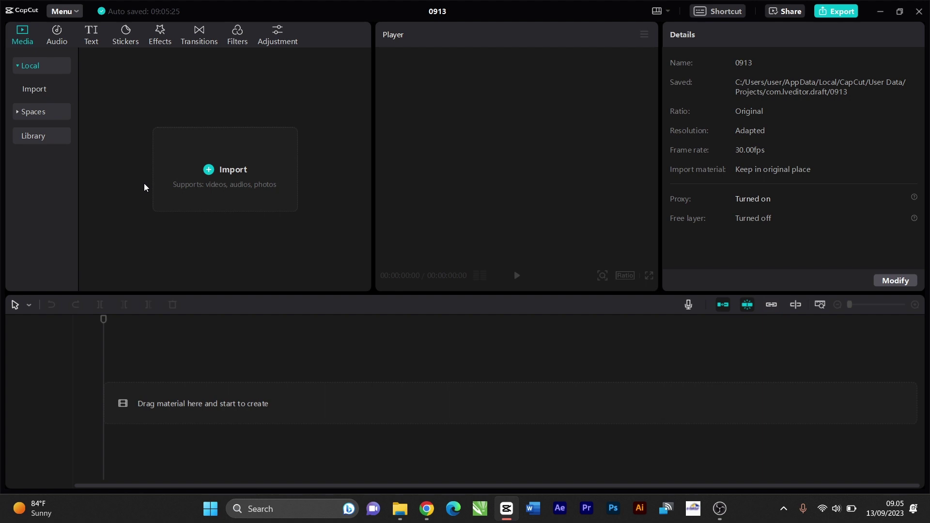
Start a media import and browse to the di sekolah folder inside SMAN 1 WUNGU's MEDIA folder.
left_click(215, 173)
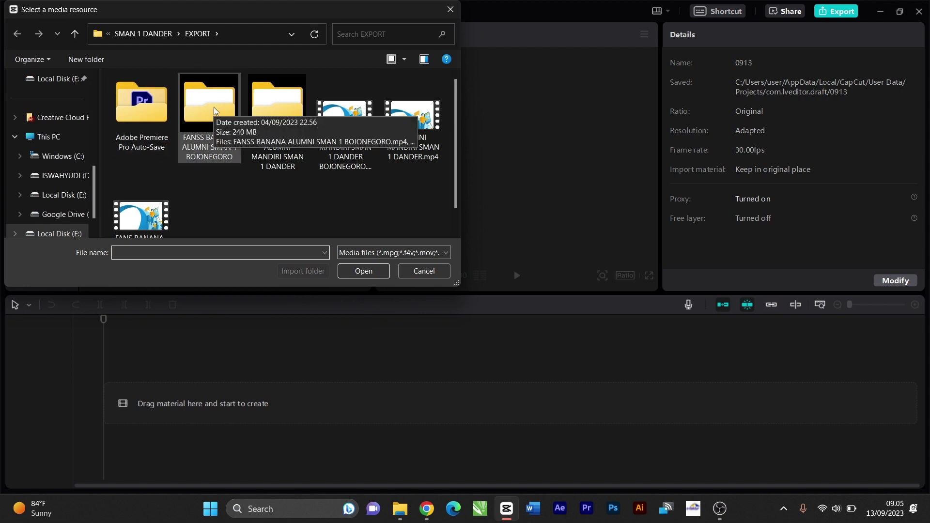
left_click(162, 36)
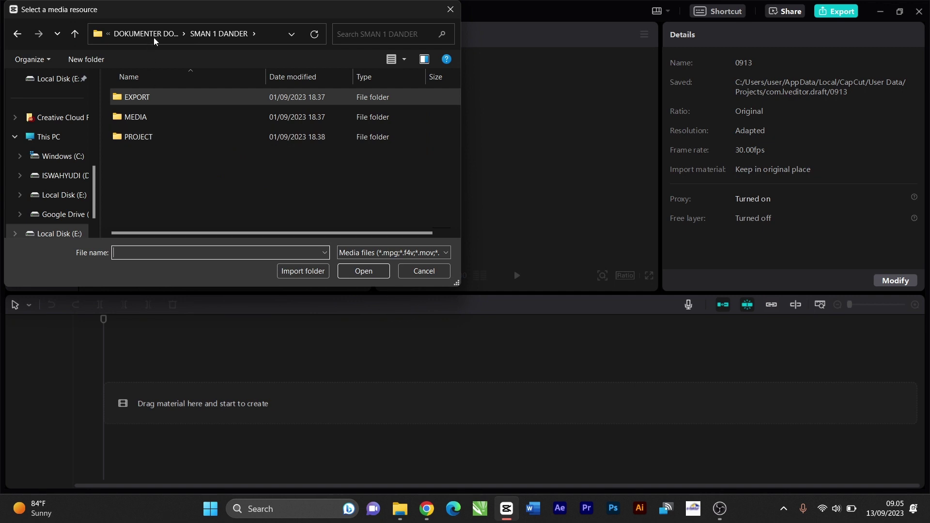
left_click(167, 34)
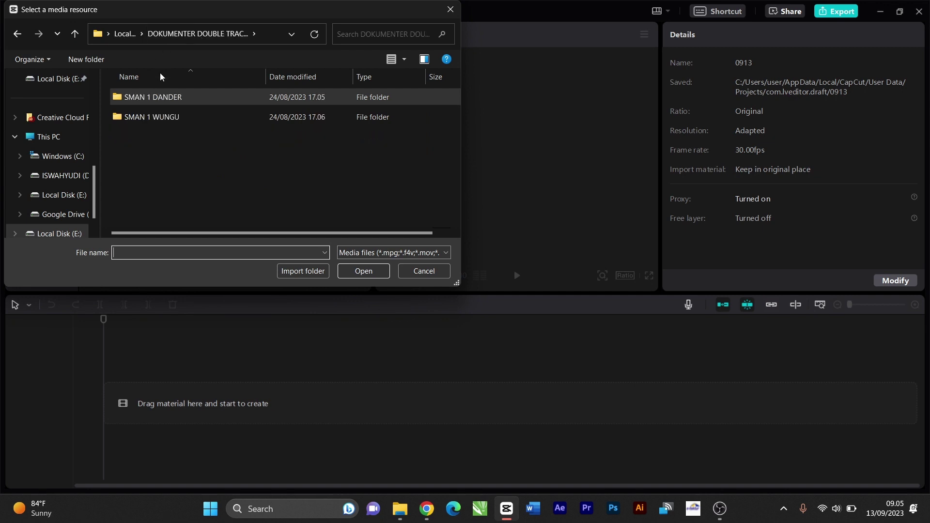
double_click(164, 115)
double_click(152, 116)
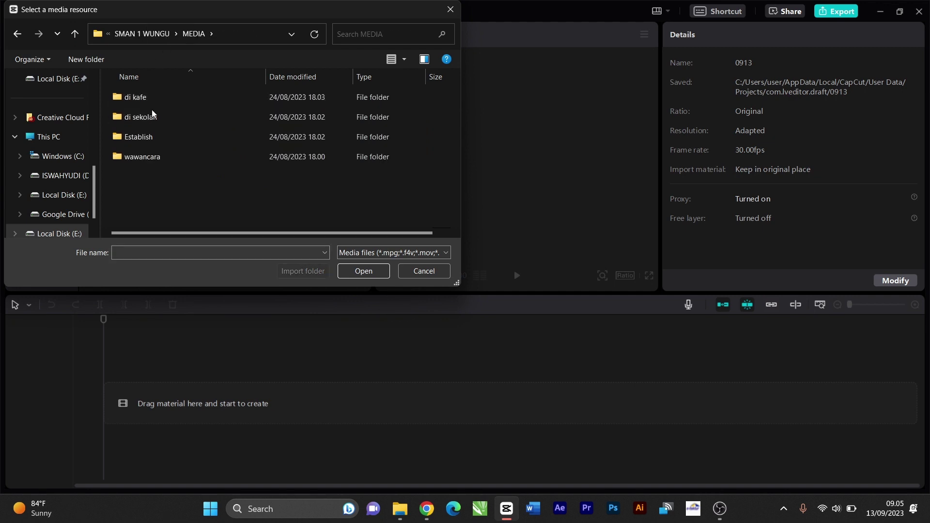
double_click(152, 118)
Import the clips NZ6_5414.MOV through NZ6_5443.MOV into the project's media.
left_click(151, 118)
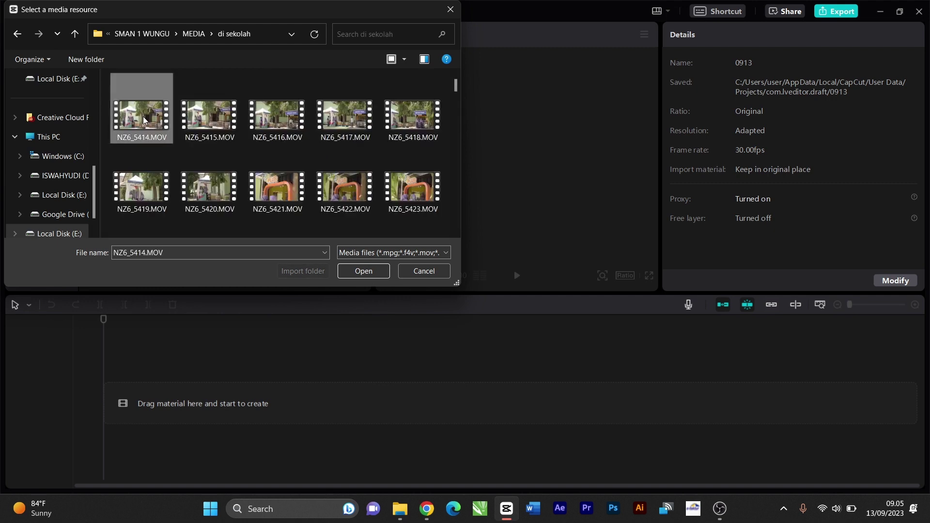
scroll(251, 176, "down", 1)
scroll(310, 201, "down", 3)
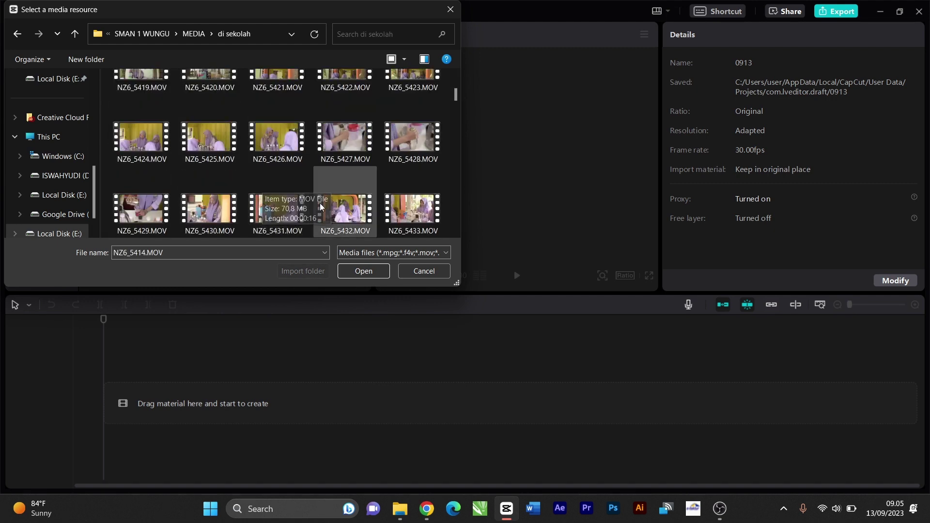
left_click(401, 215, "shift")
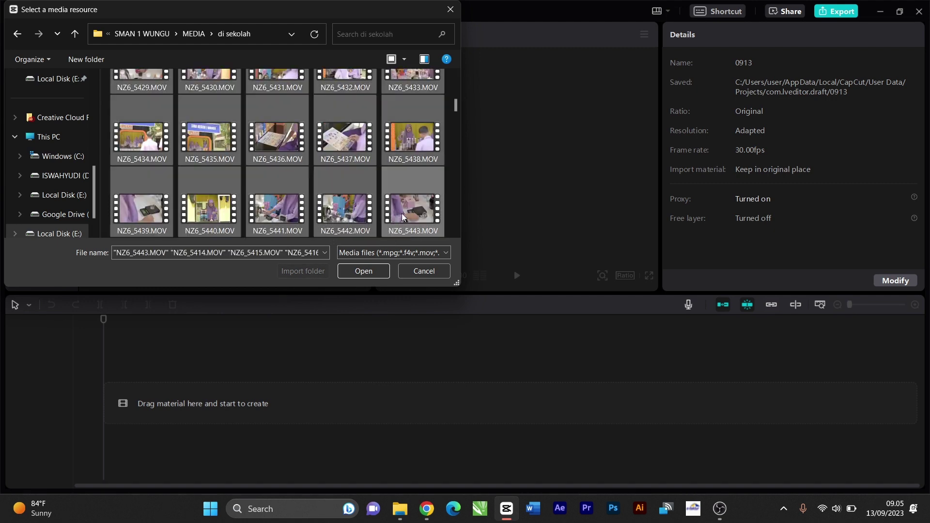
left_click(363, 271)
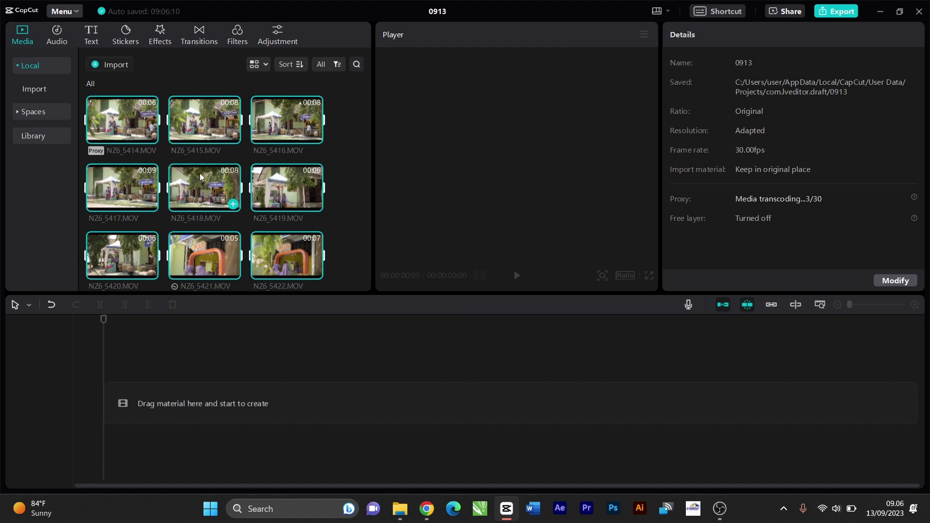
Rename the project as "latihan video editing" in the project settings.
left_click(897, 281)
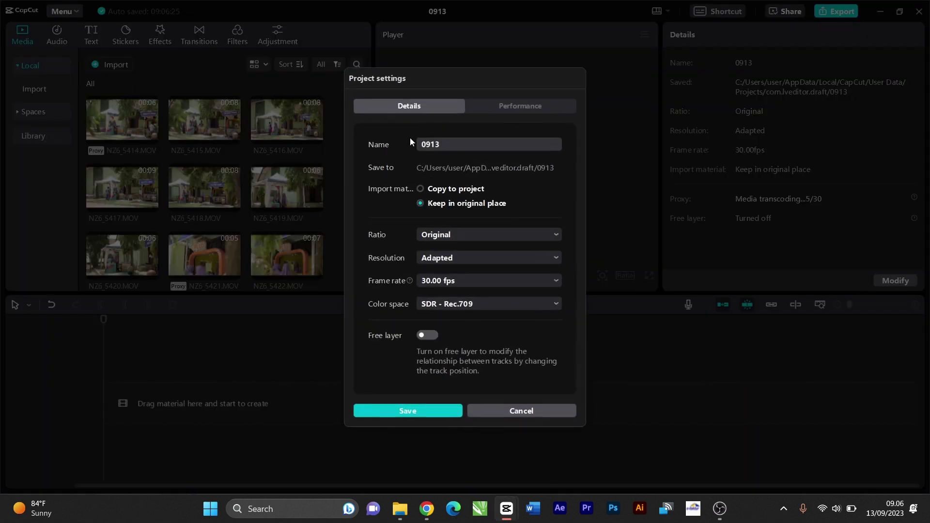
left_click(511, 108)
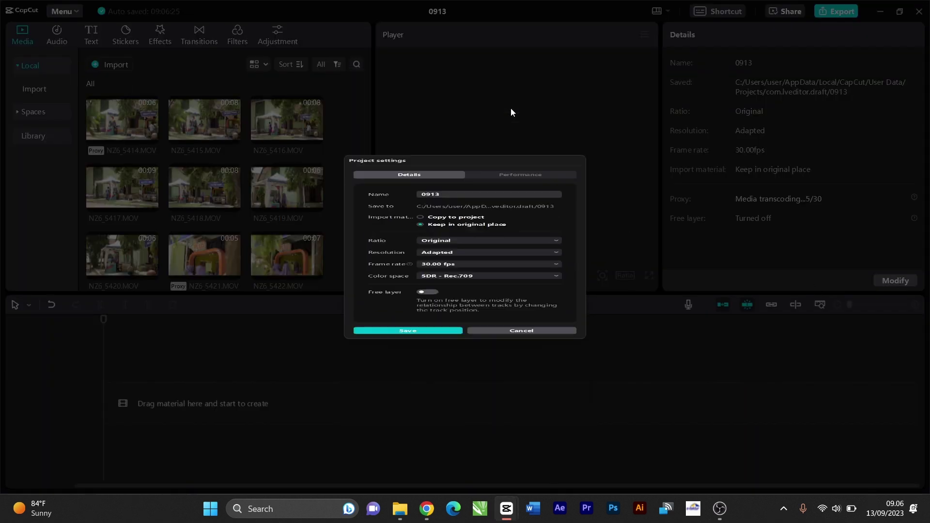
left_click(416, 193)
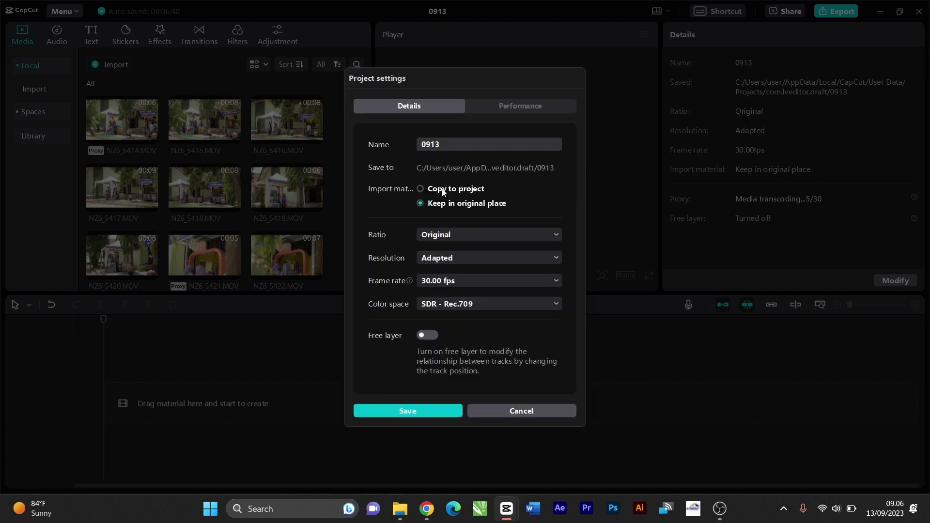
double_click(444, 143)
type("latihan video editing")
Keep the project's proxy turned on at 720P resolution and save the project settings.
left_click(517, 107)
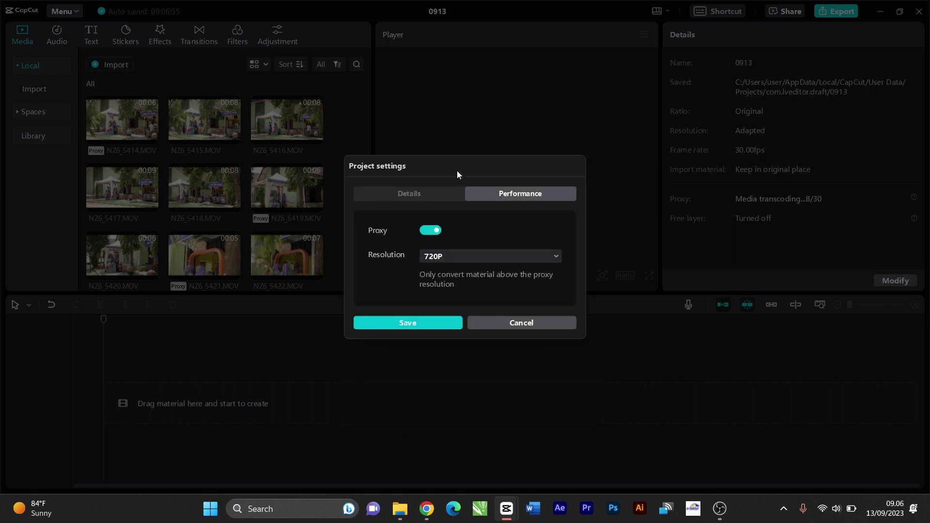
left_click(424, 231)
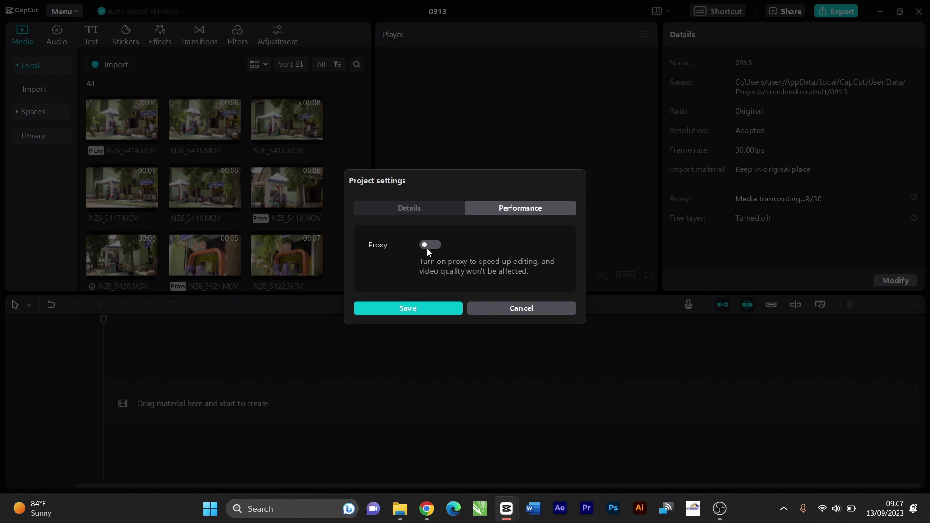
left_click(431, 246)
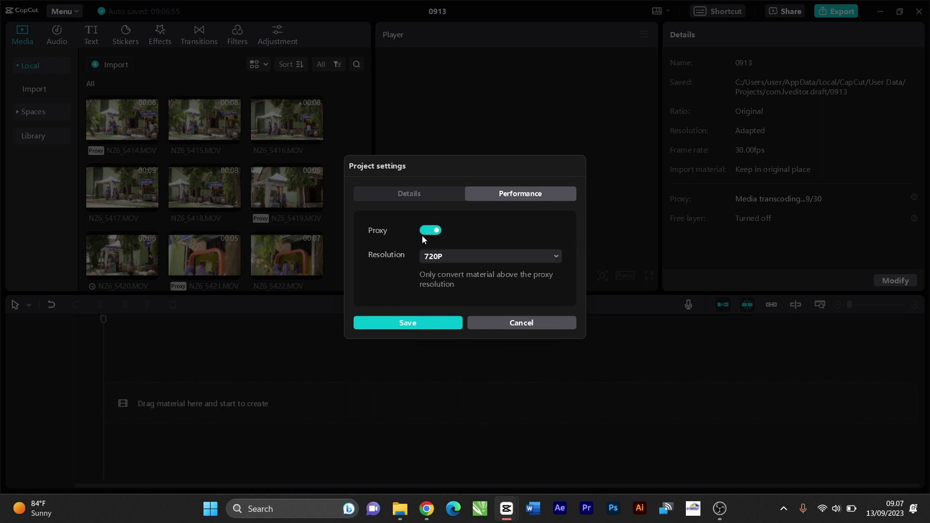
left_click(451, 256)
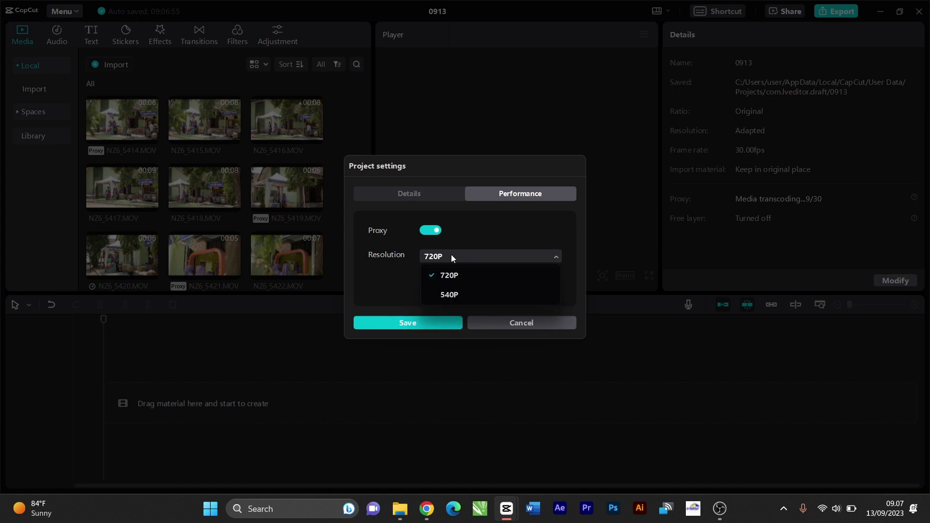
left_click(461, 232)
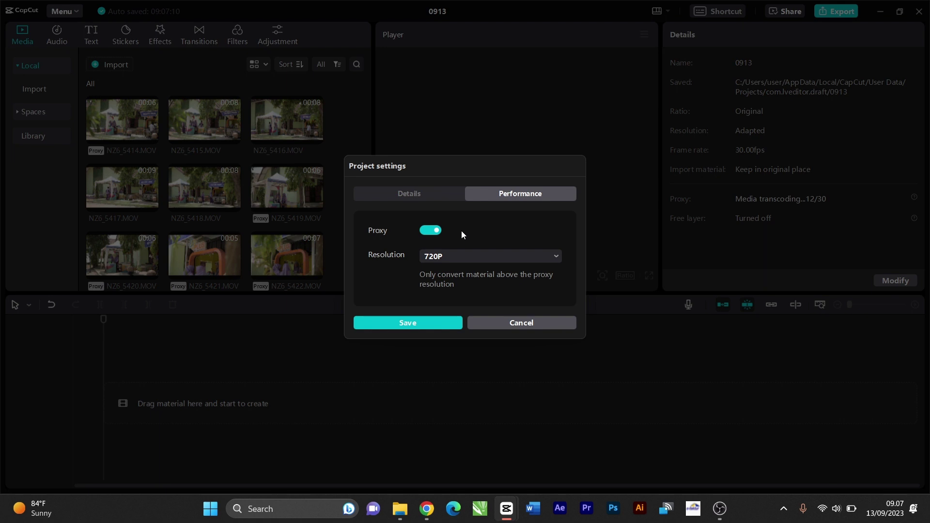
left_click(467, 256)
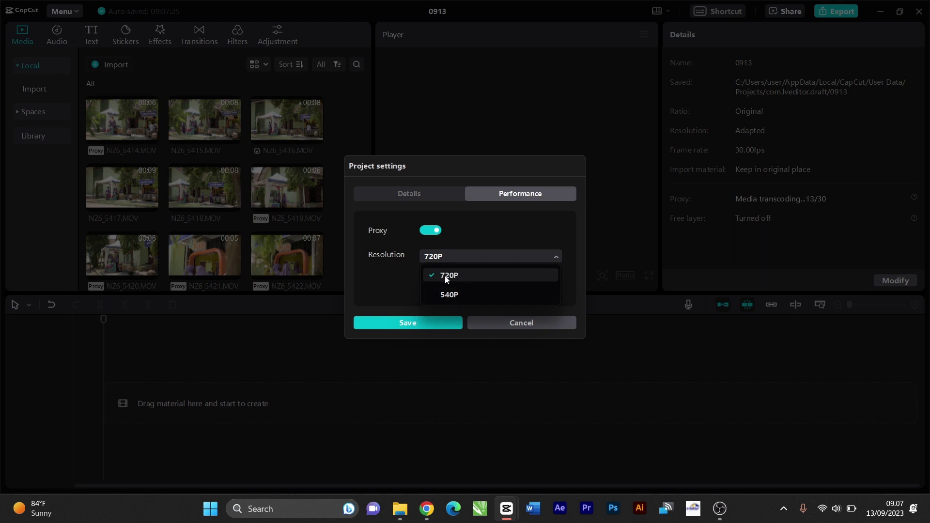
left_click(438, 323)
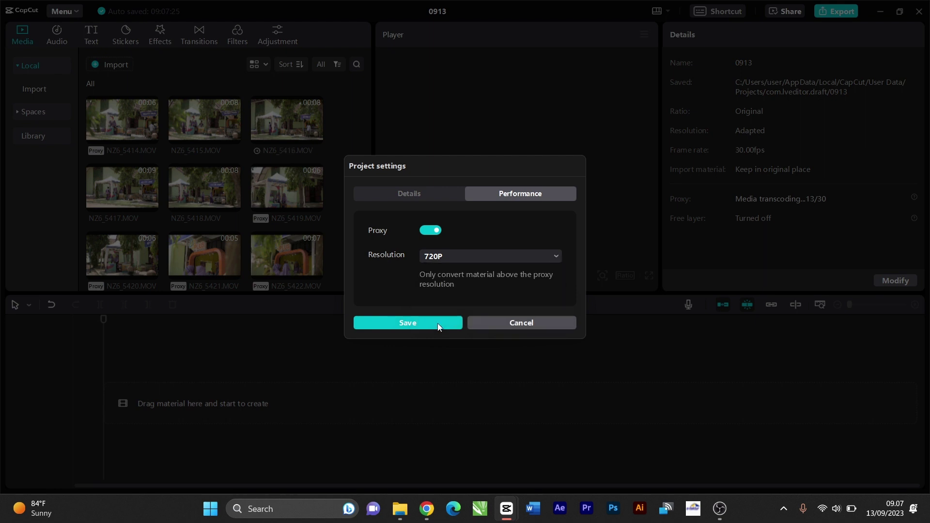
left_click(437, 323)
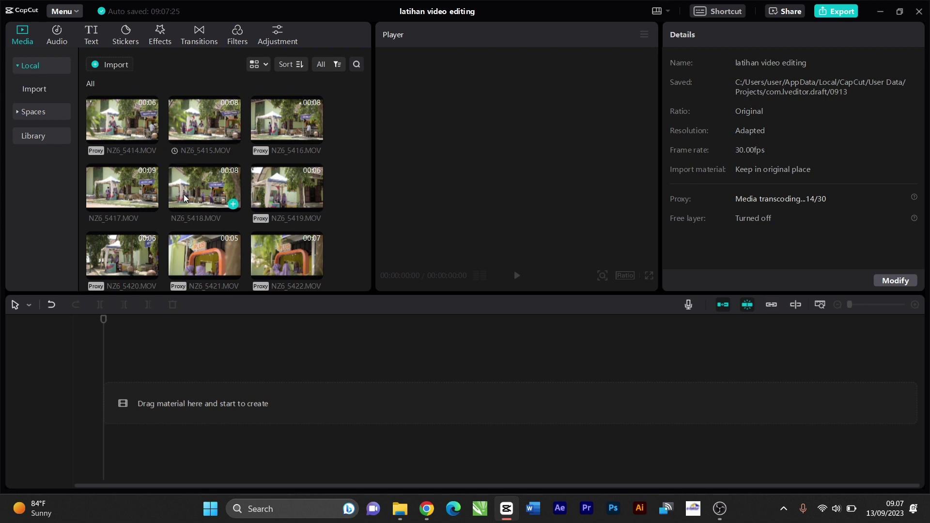
Place the clip NZ6_5436.MOV at the start of the empty timeline and select it.
scroll(262, 217, "down", 10)
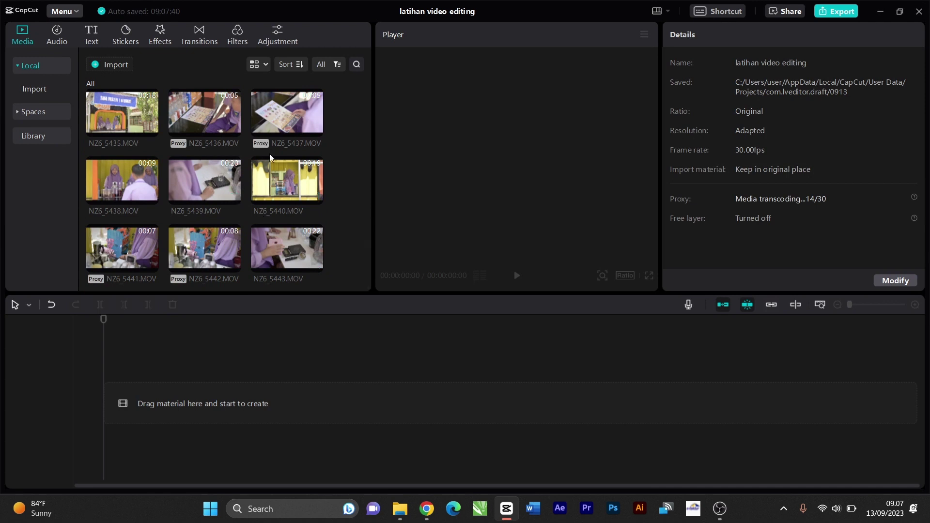
mouse_move(211, 186)
left_click(206, 123)
left_click_drag(204, 121, 162, 406)
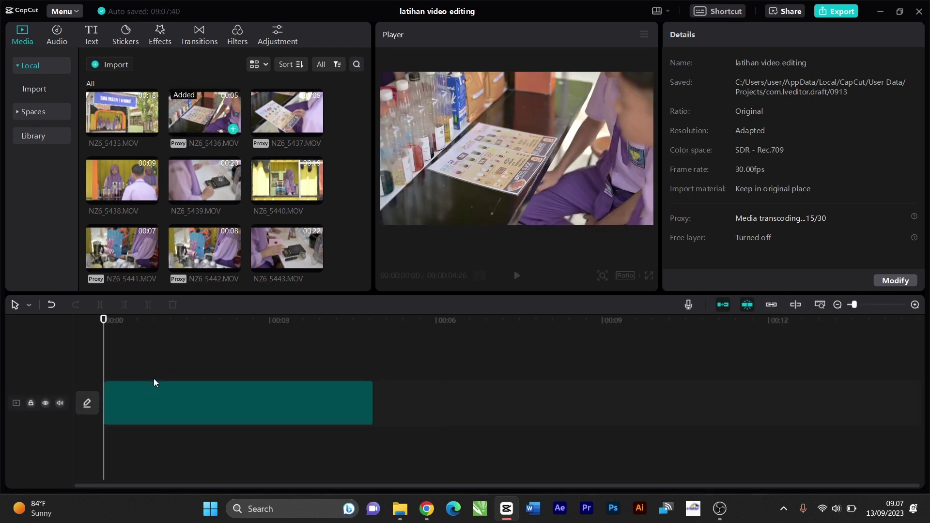
left_click(154, 382)
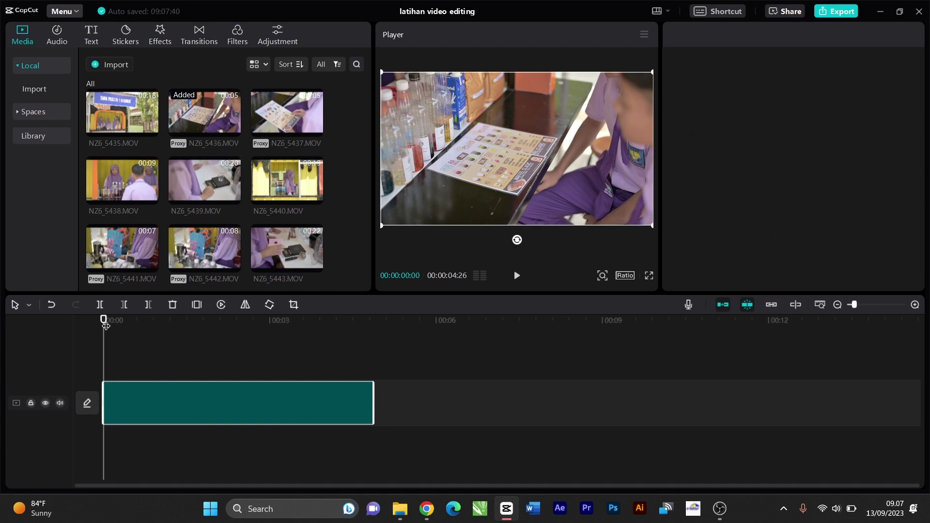
scroll(169, 231, "up", 10)
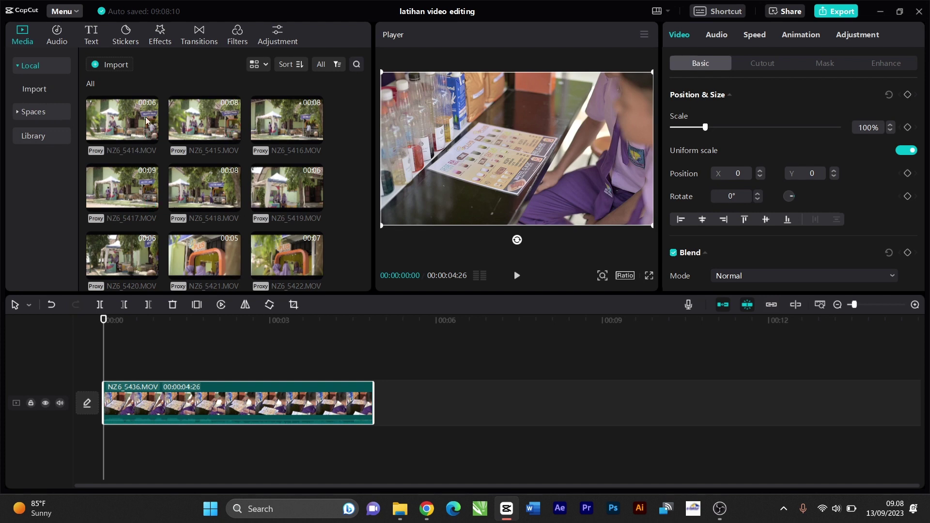
scroll(195, 171, "down", 10)
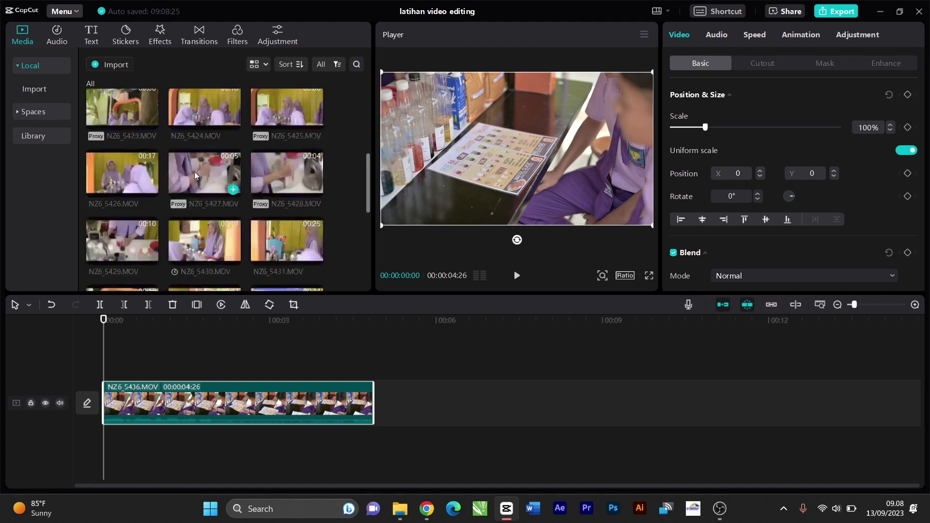
left_click(19, 112)
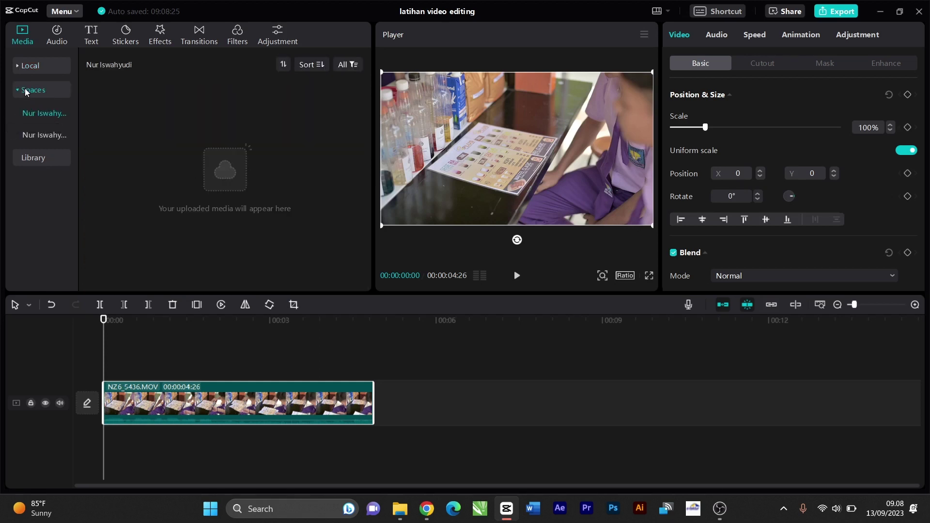
left_click(19, 92)
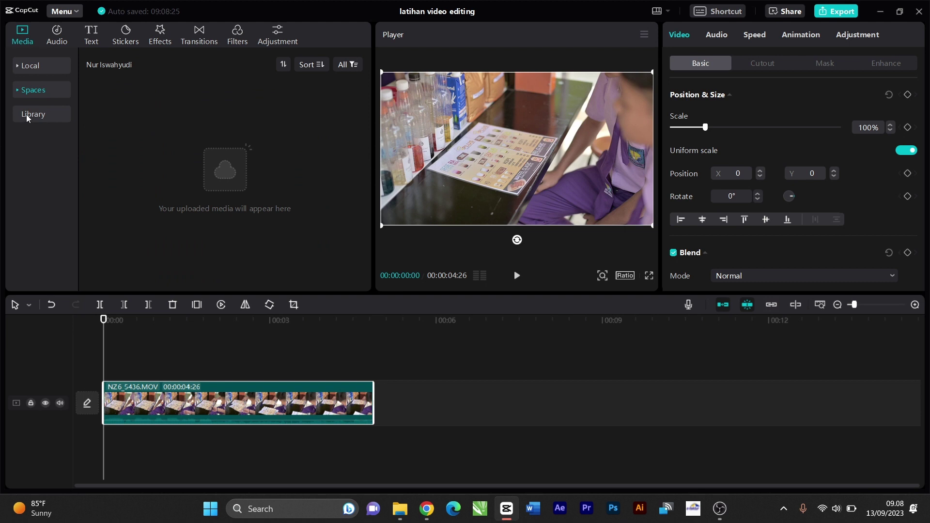
Insert the one-second landscape colour-bar clip with the grey gradient strip from the stock library before NZ6_5436.MOV on the timeline.
left_click(27, 115)
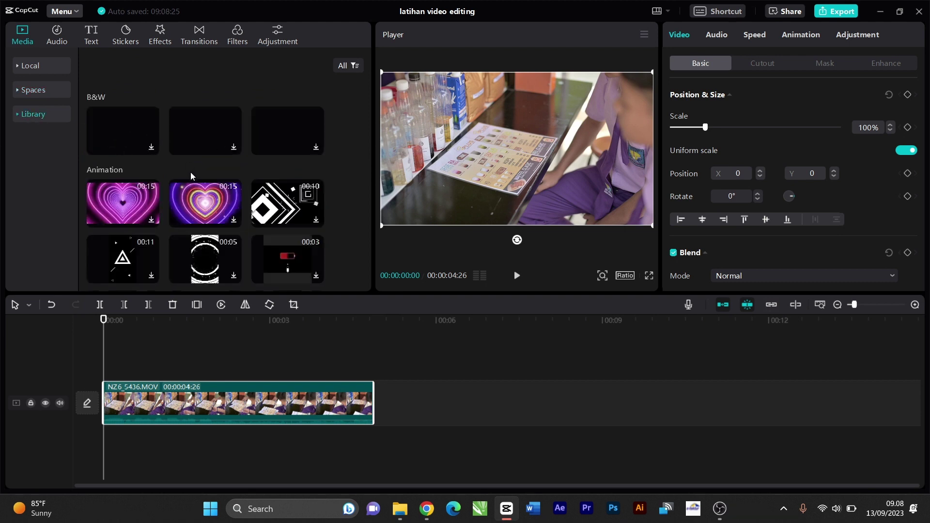
scroll(203, 179, "down", 5)
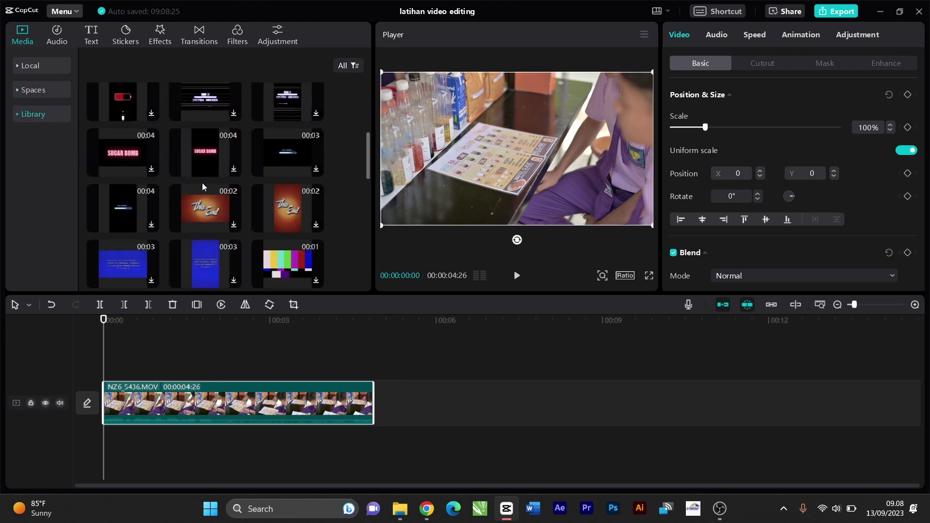
scroll(202, 182, "down", 2)
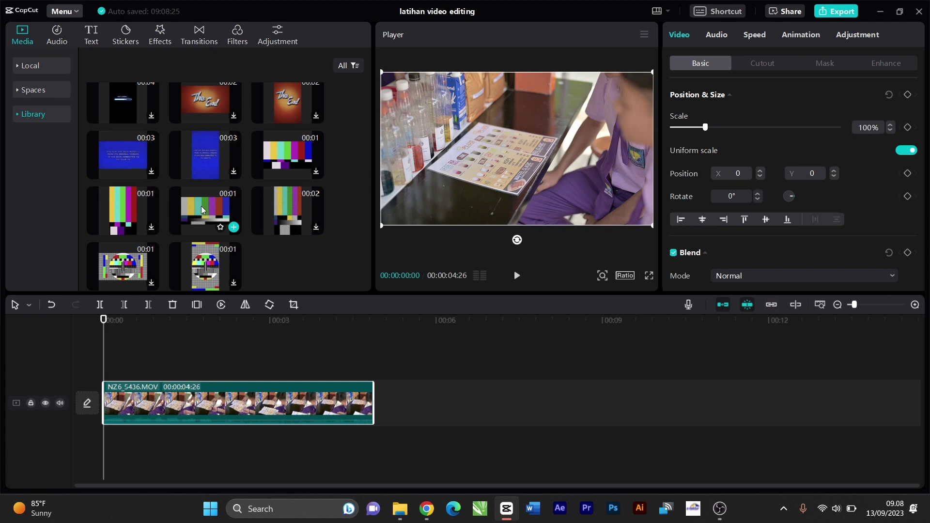
left_click(202, 205)
left_click_drag(202, 205, 97, 402)
Play the timeline from the colour bars into NZ6_5436.MOV, and leave the colour-bar clip selected.
key("space")
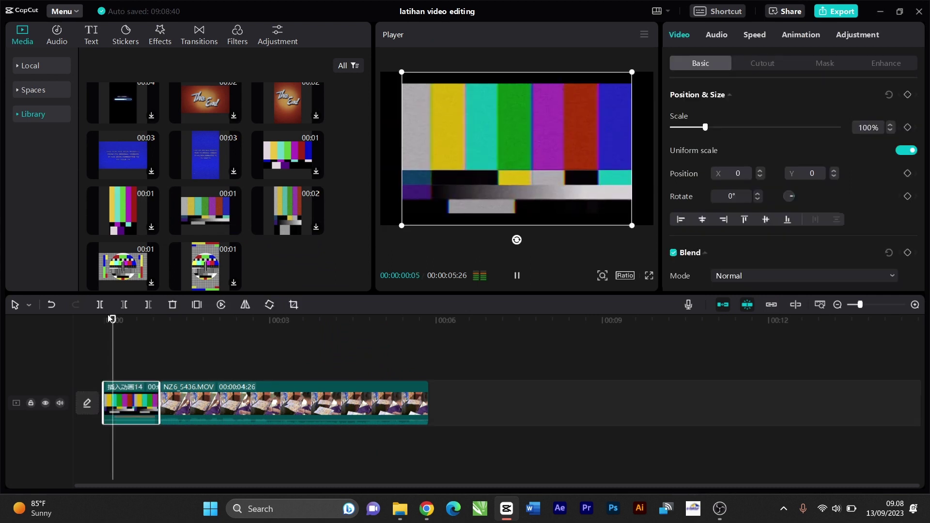
key("space")
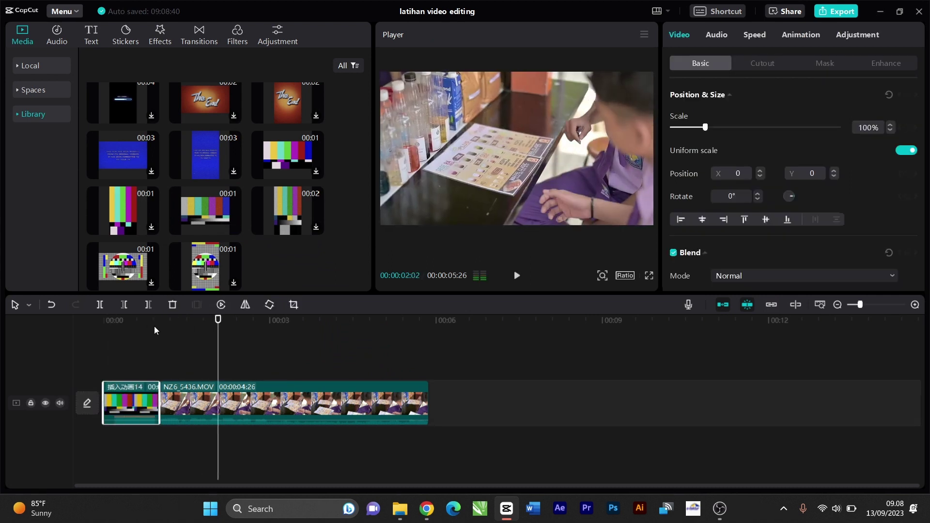
left_click(140, 411)
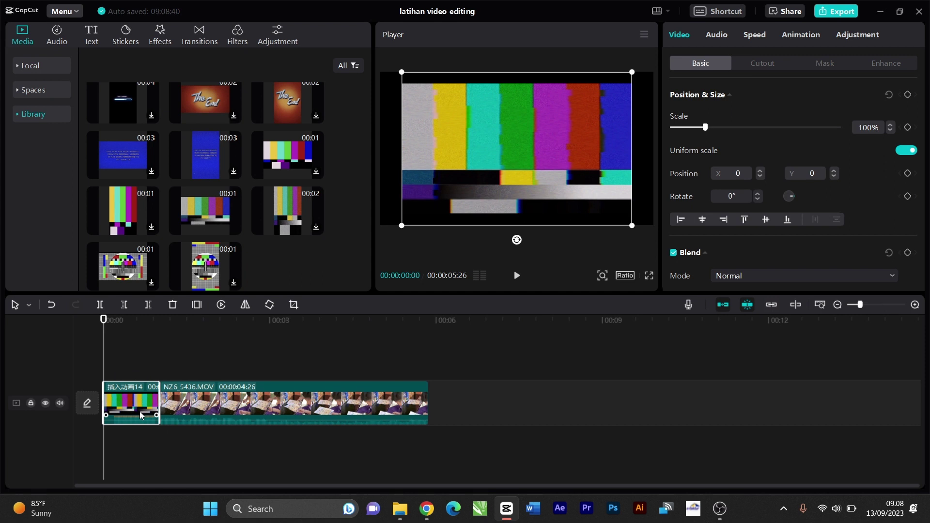
scroll(158, 138, "up", 1)
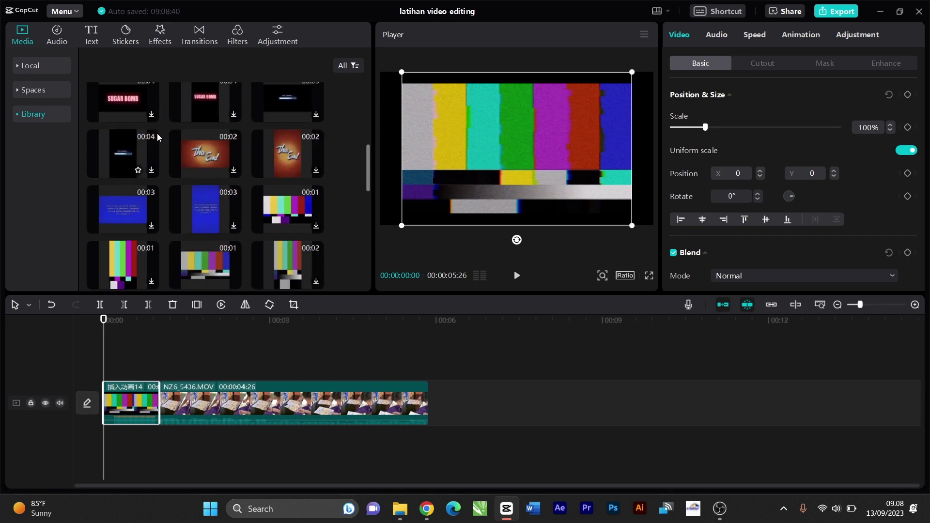
scroll(158, 138, "up", 3)
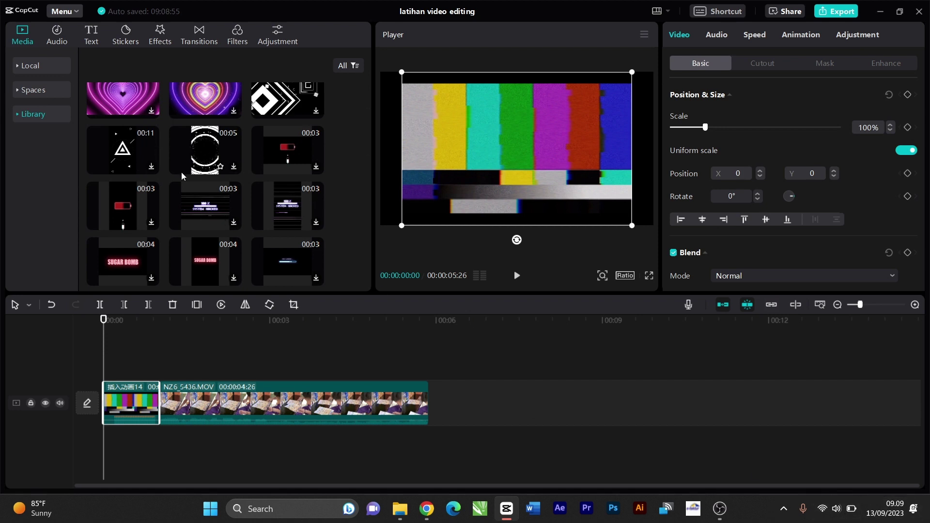
scroll(181, 173, "down", 5)
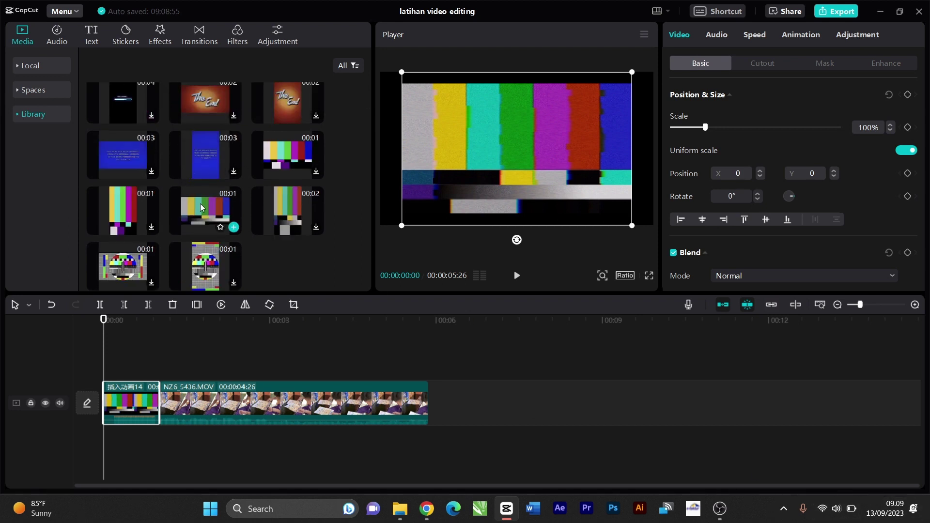
scroll(200, 203, "up", 5)
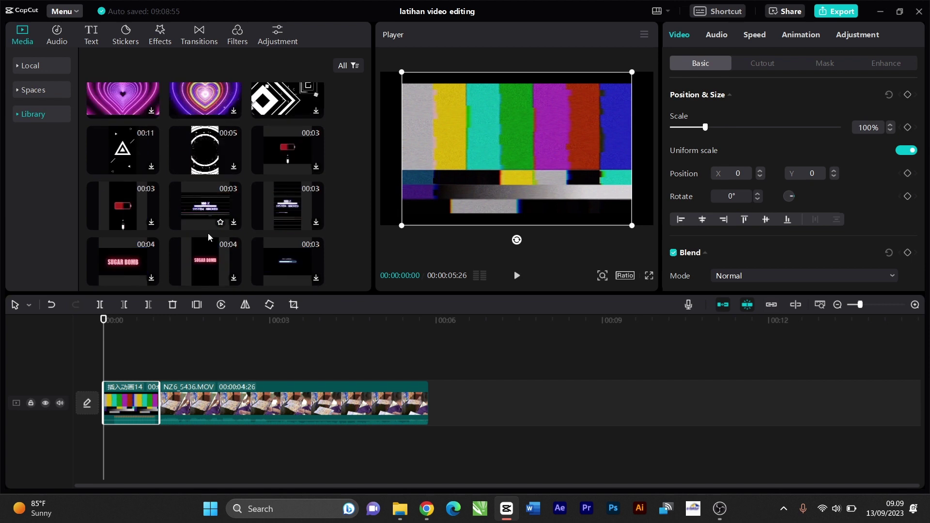
scroll(218, 158, "up", 2)
scroll(202, 170, "down", 5)
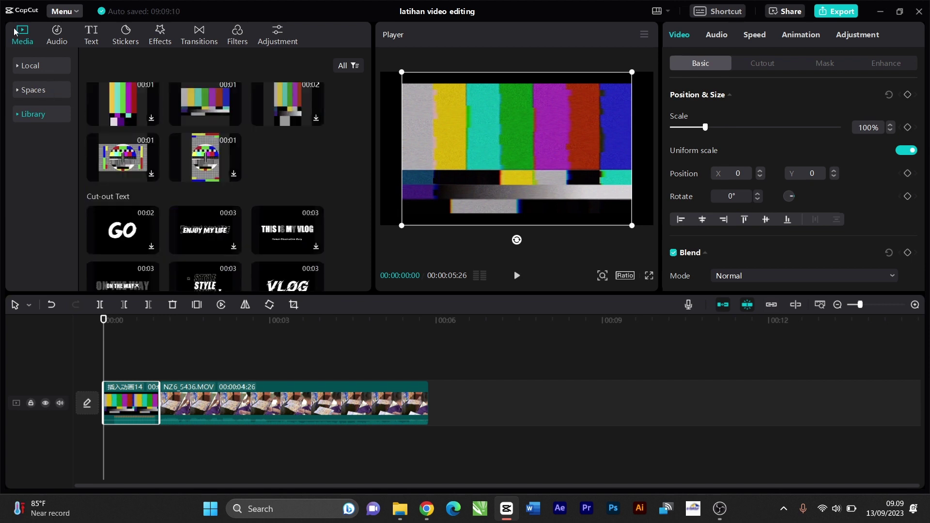
Audition the Vlog music tracks "land of ocean" and "Lofi Hiphop study morning(997053)" with the system volume raised.
left_click(55, 33)
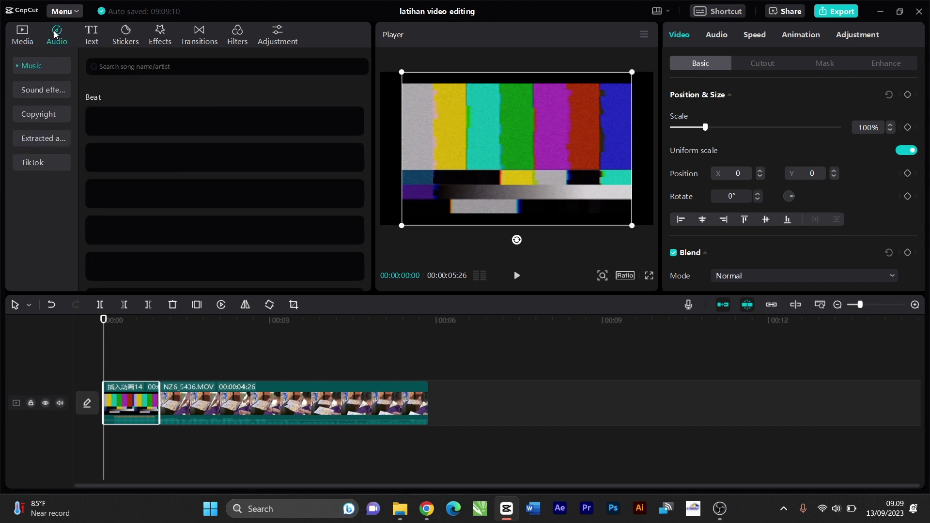
left_click(18, 70)
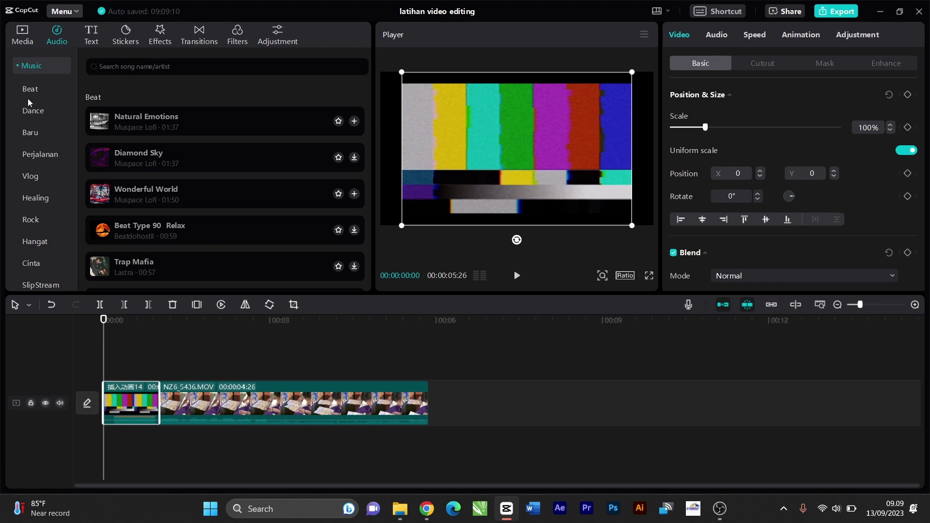
left_click(35, 175)
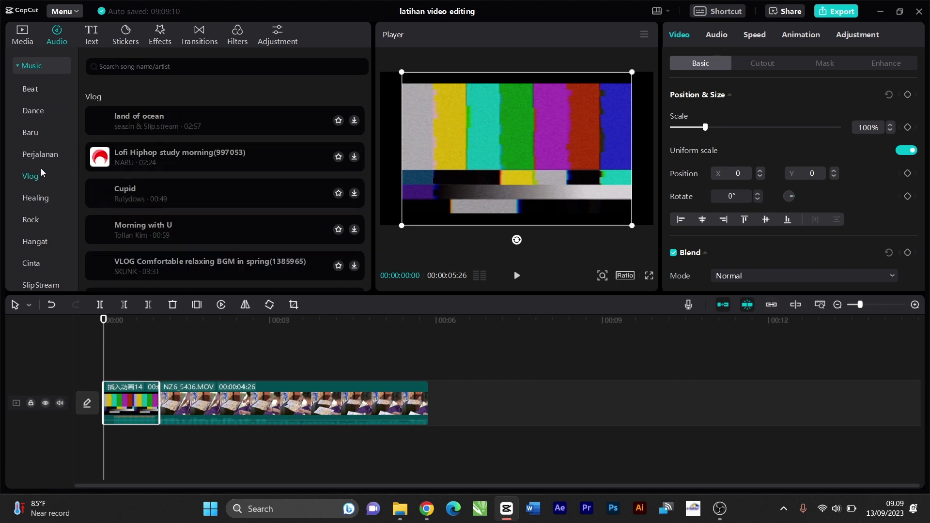
left_click(261, 121)
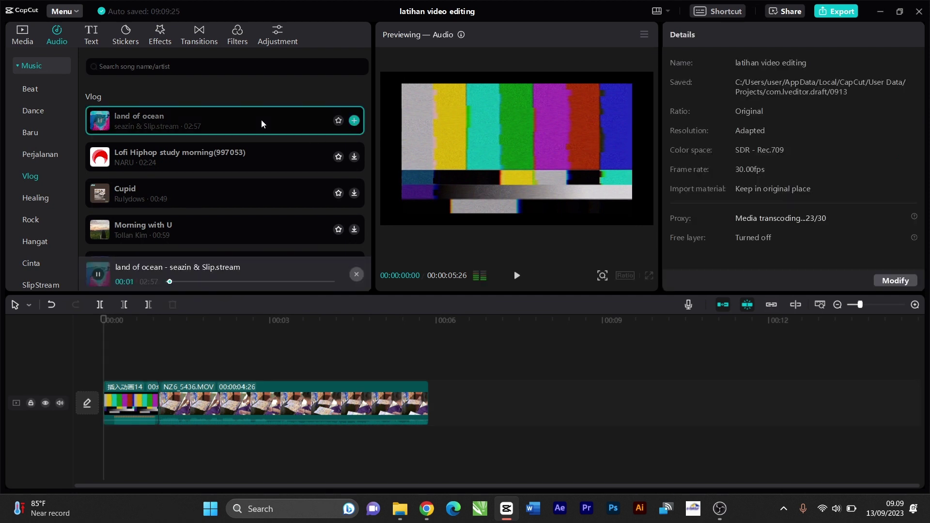
key("XF86AudioRaiseVolume")
key("XF86AudioRaiseVolume")
key("XF86AudioRaiseVolume")
left_click(245, 167)
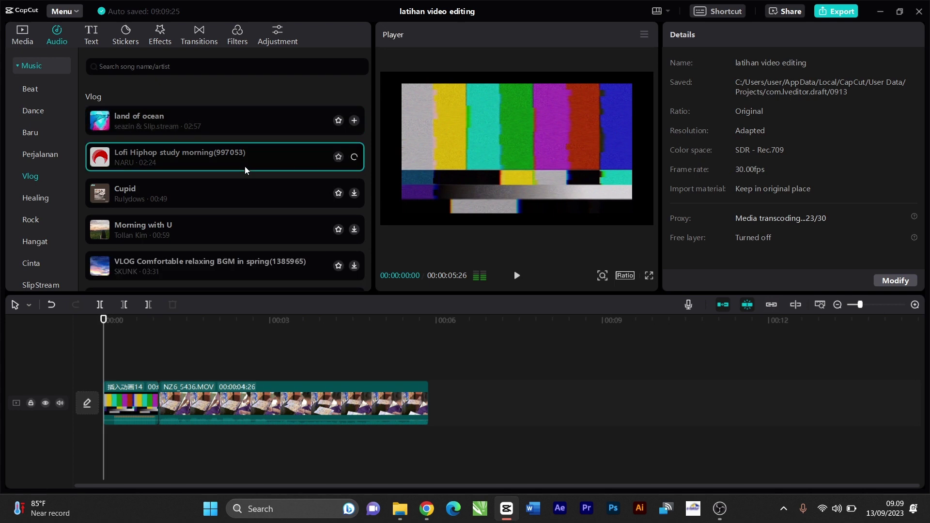
left_click(212, 163)
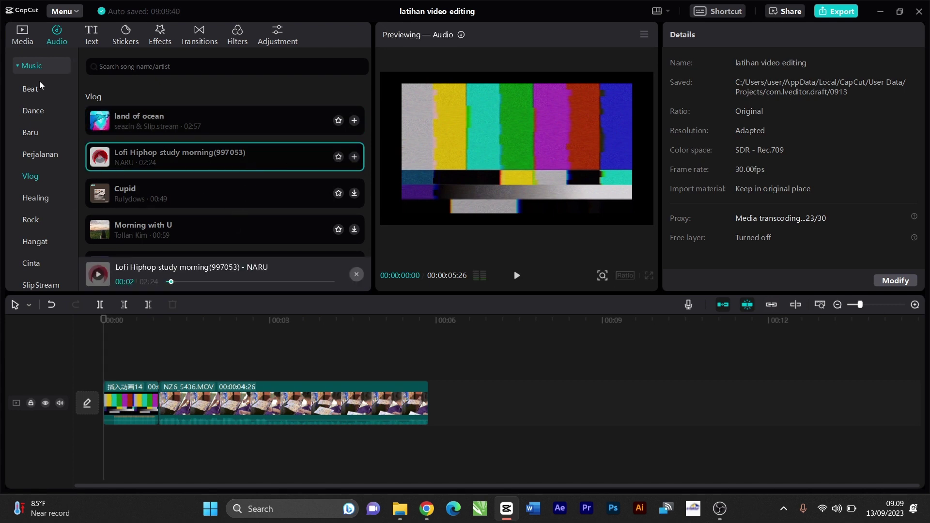
Audition the sound effects "Cheering and applause", "Taking a photo" and "Score display(1011628)".
left_click(19, 65)
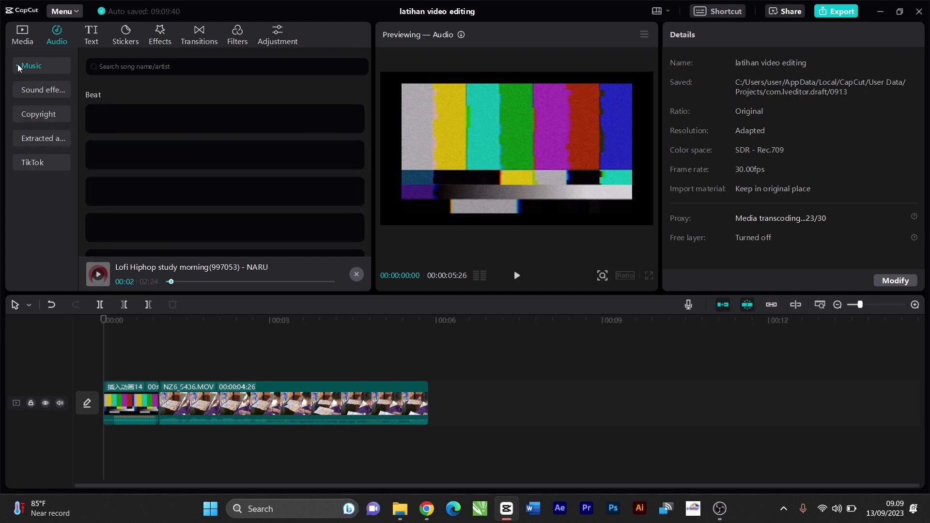
left_click(31, 89)
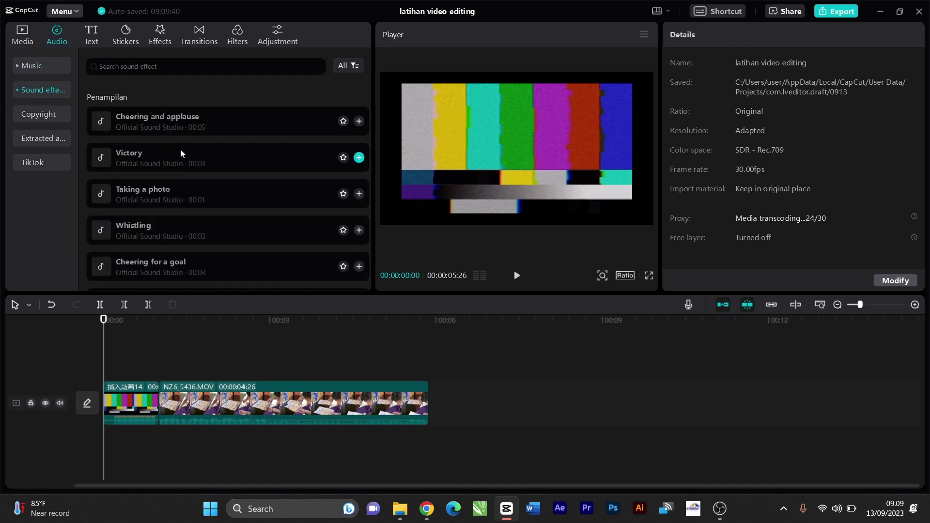
left_click(220, 126)
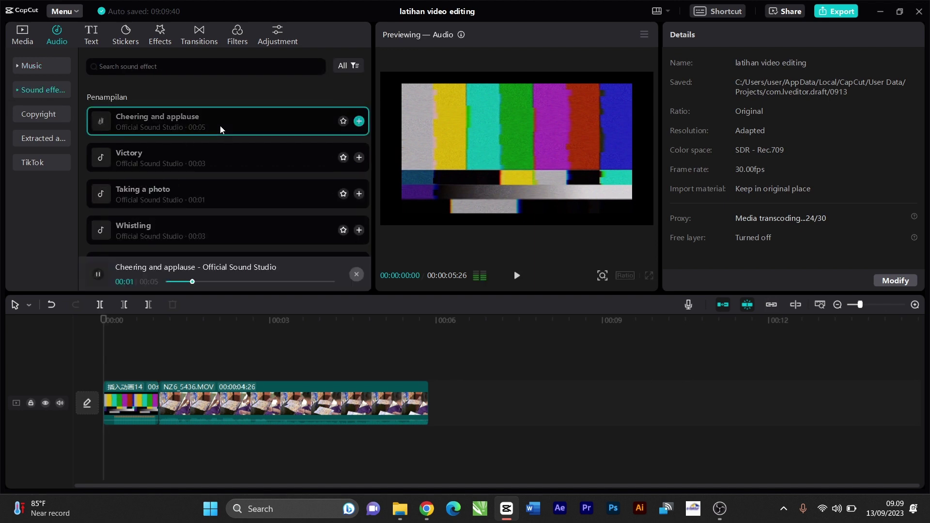
left_click(234, 196)
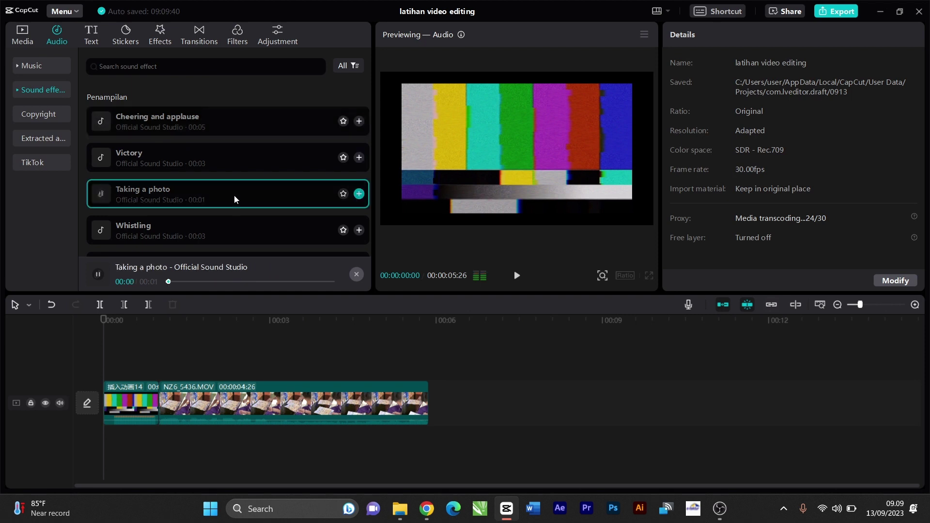
scroll(223, 225, "down", 3)
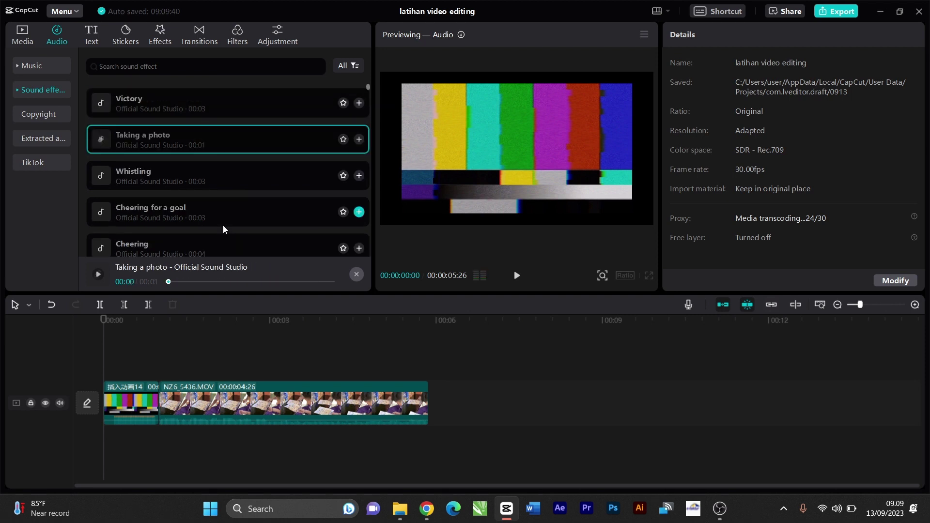
left_click(188, 213)
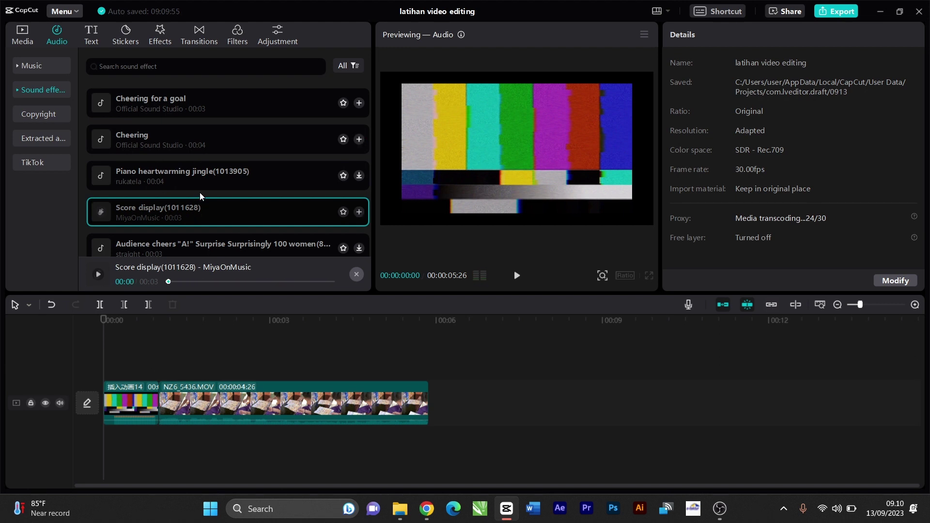
View the audio library's copyright check, extracted audio import and TikTok account linking options.
left_click(50, 114)
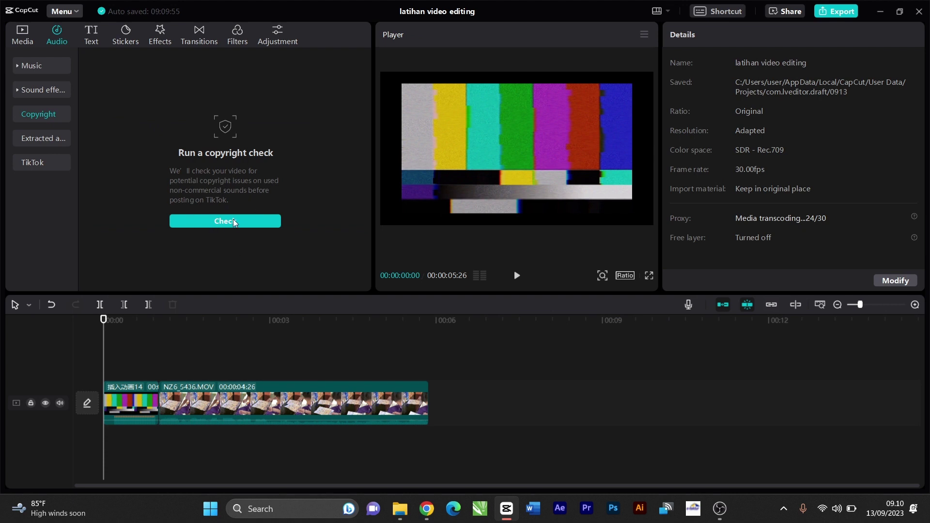
left_click(39, 138)
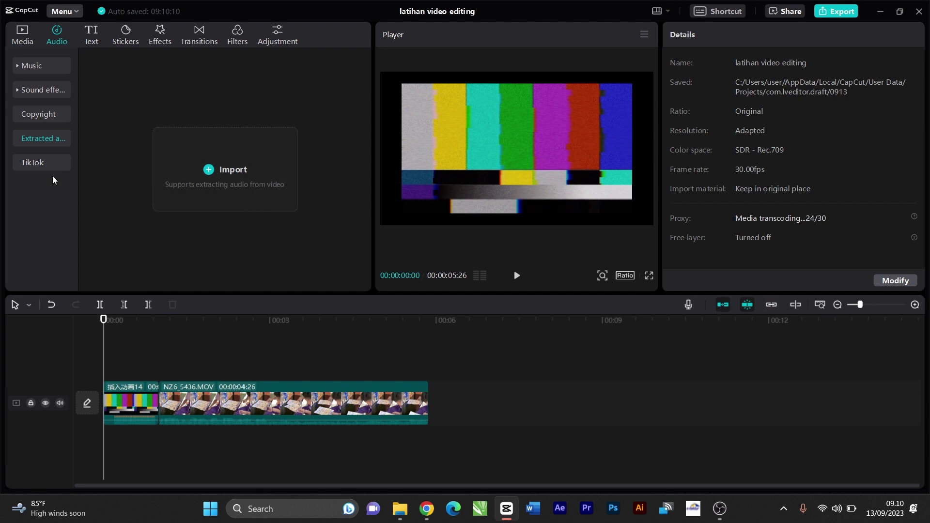
left_click(27, 165)
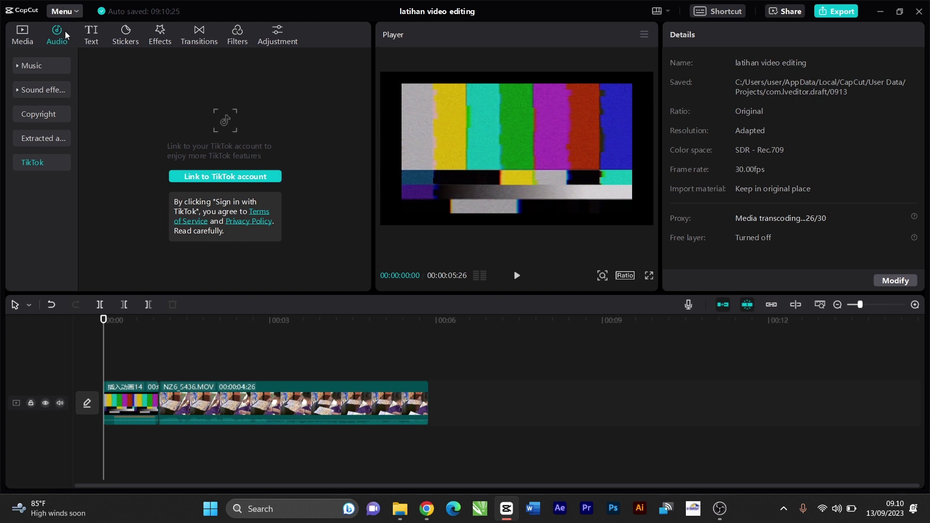
Add a default text clip on a track above NZ6_5436.MOV, starting shortly after that clip begins, and view it at 00:00:02:20.
left_click(92, 36)
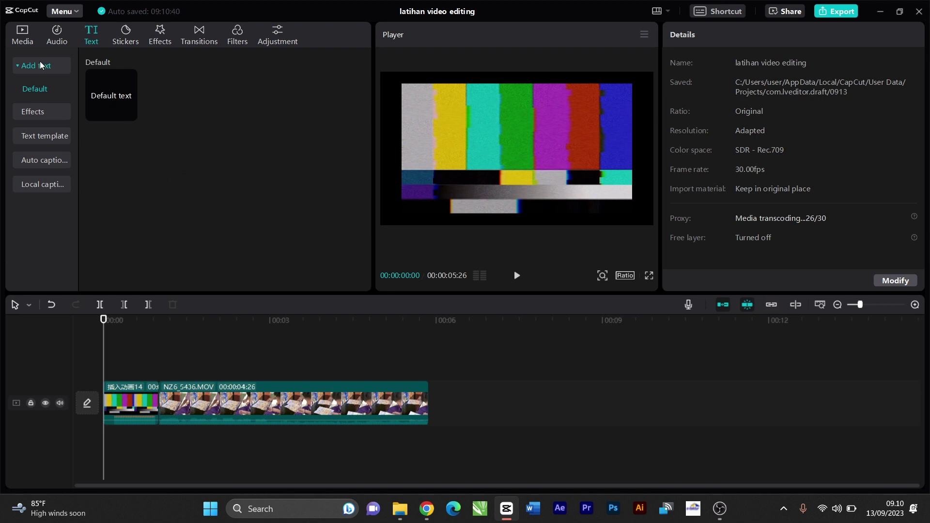
left_click(104, 97)
left_click_drag(104, 97, 198, 374)
left_click(205, 331)
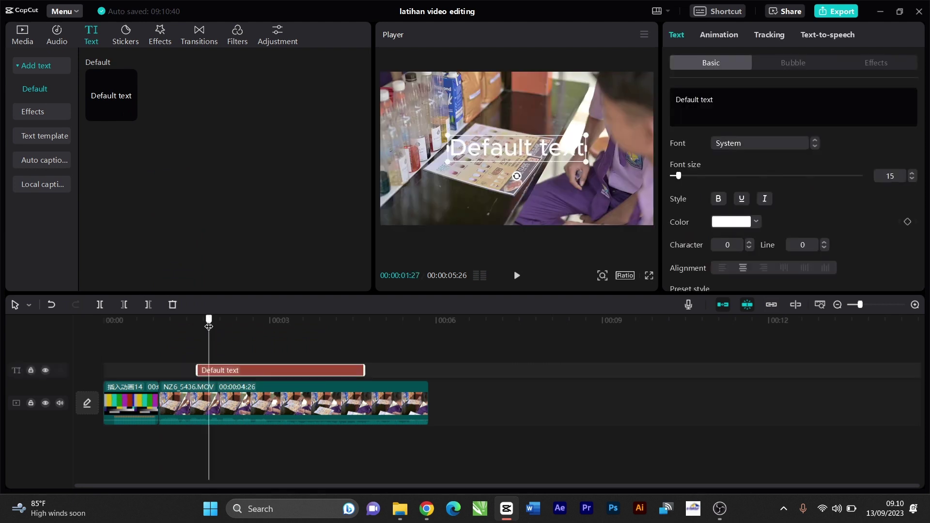
left_click(254, 339)
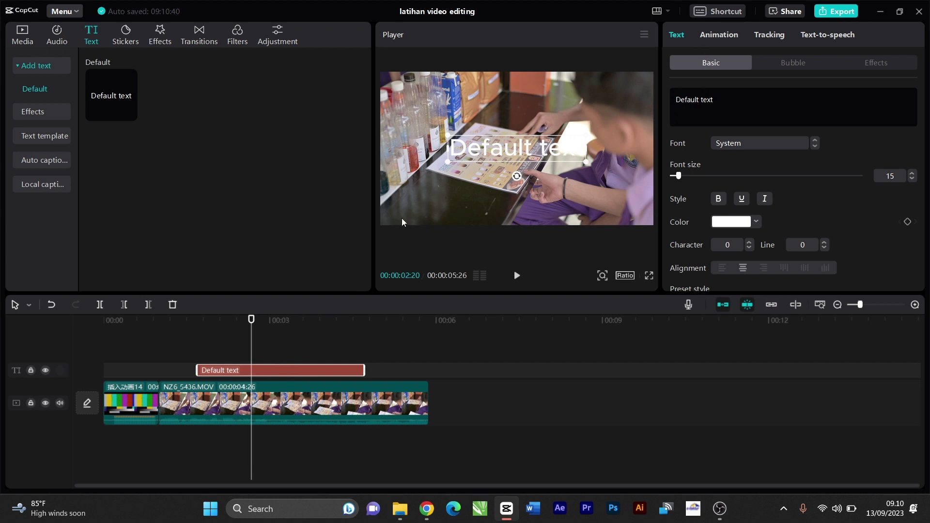
Replace the text clip's wording with "SDsdSFsf" and view it at 00:00:02:12.
left_click_drag(720, 99, 647, 102)
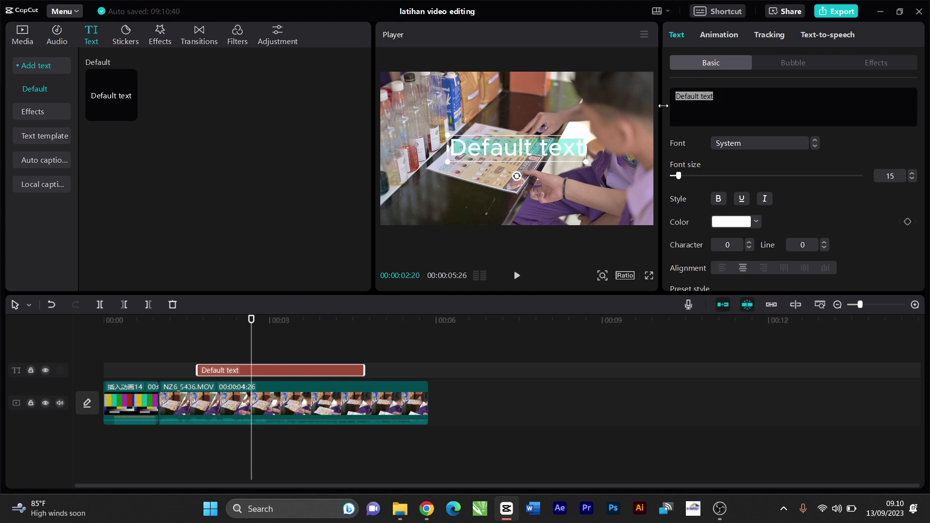
type("SDsdSFsf")
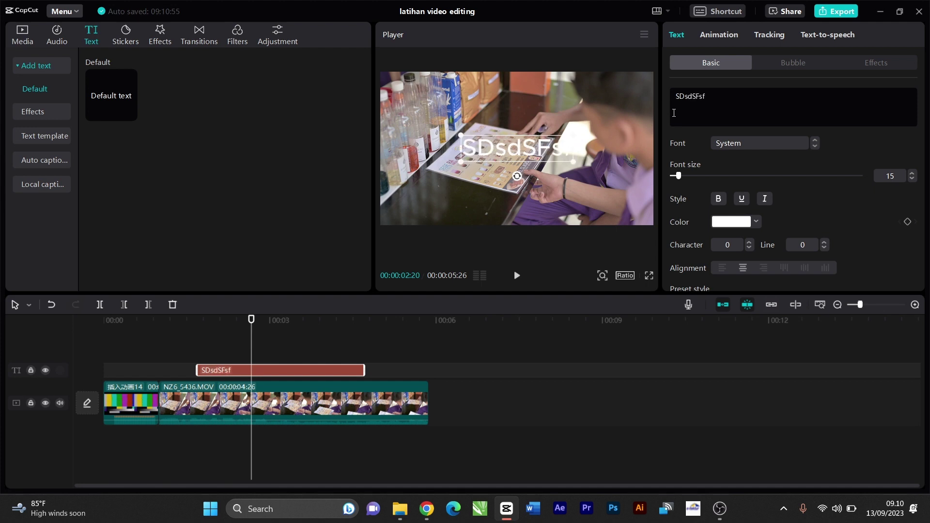
left_click(236, 323)
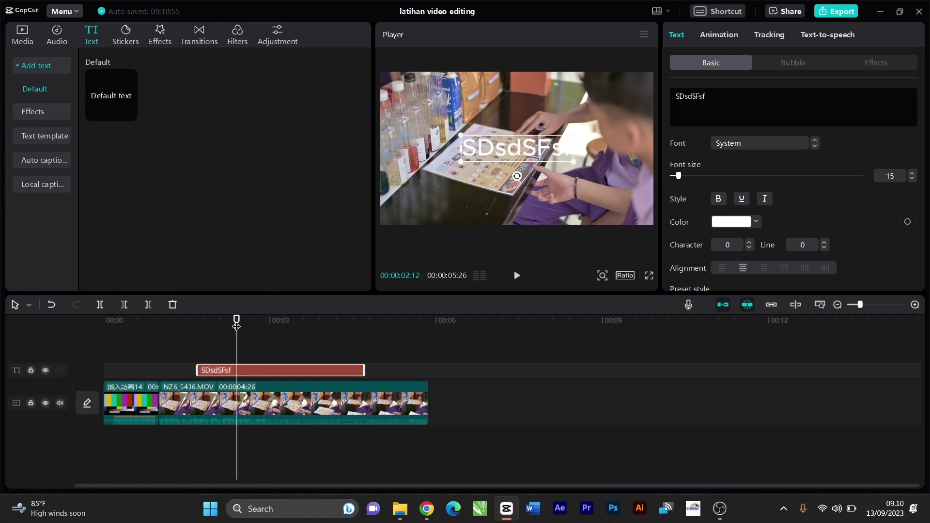
Preview the yellow trending text effect and delete the "SDsdSFsf" text clip from the timeline.
left_click(32, 112)
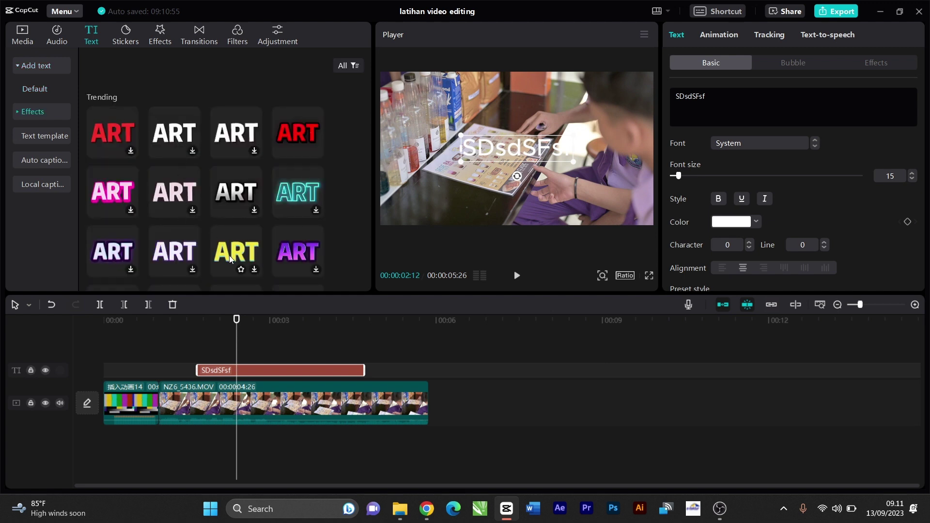
left_click(230, 259)
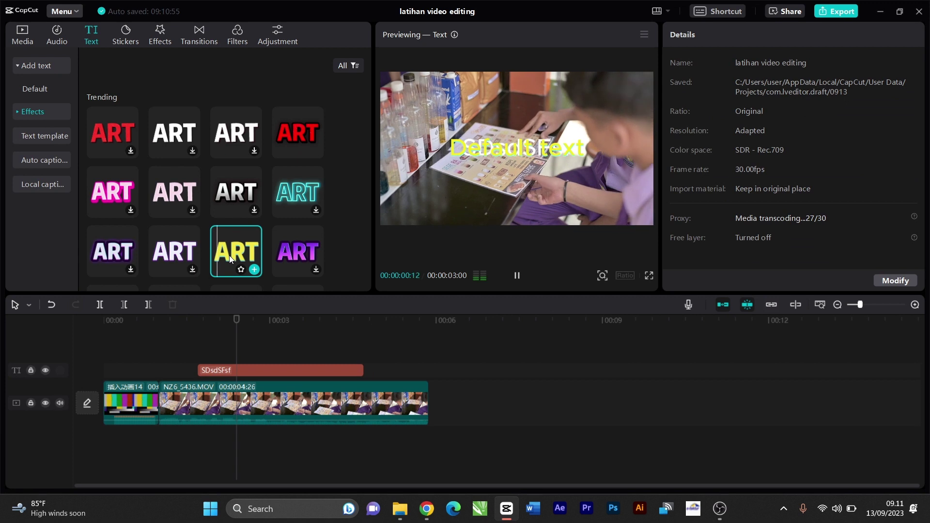
scroll(294, 255, "down", 2)
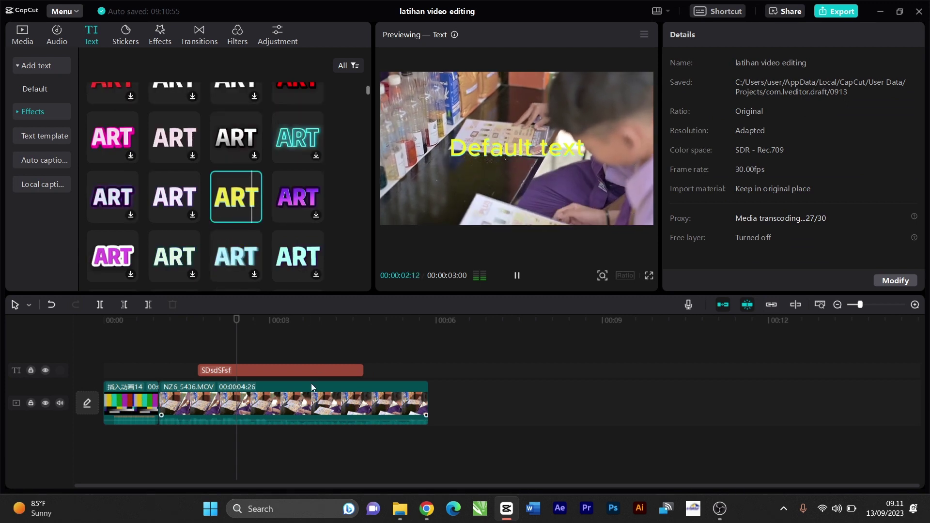
left_click(309, 370)
key("Delete")
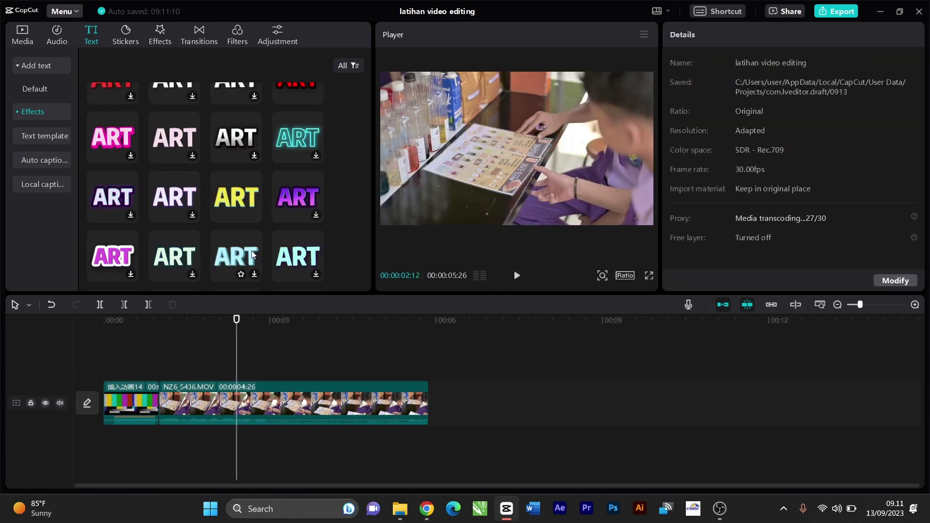
Preview the purple text effect and the white text effect with a green outline.
left_click(299, 193)
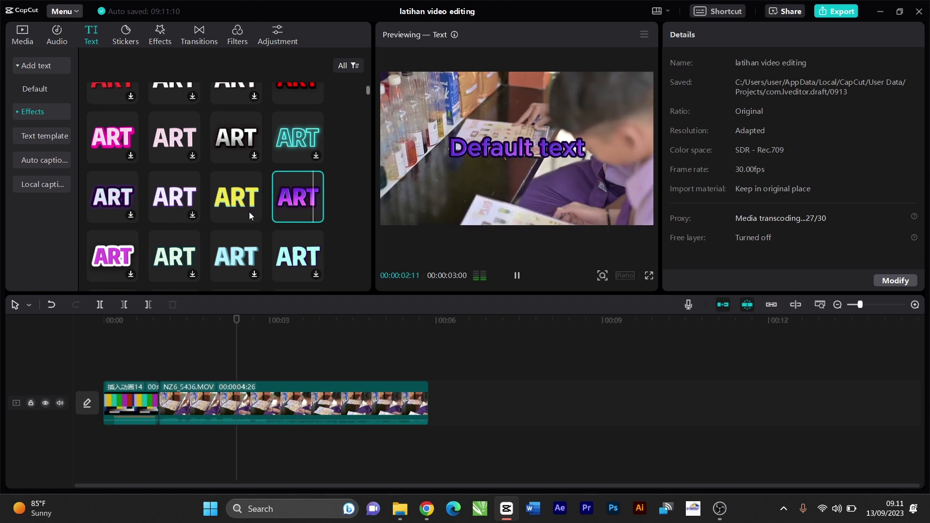
scroll(249, 211, "down", 2)
scroll(202, 249, "down", 1)
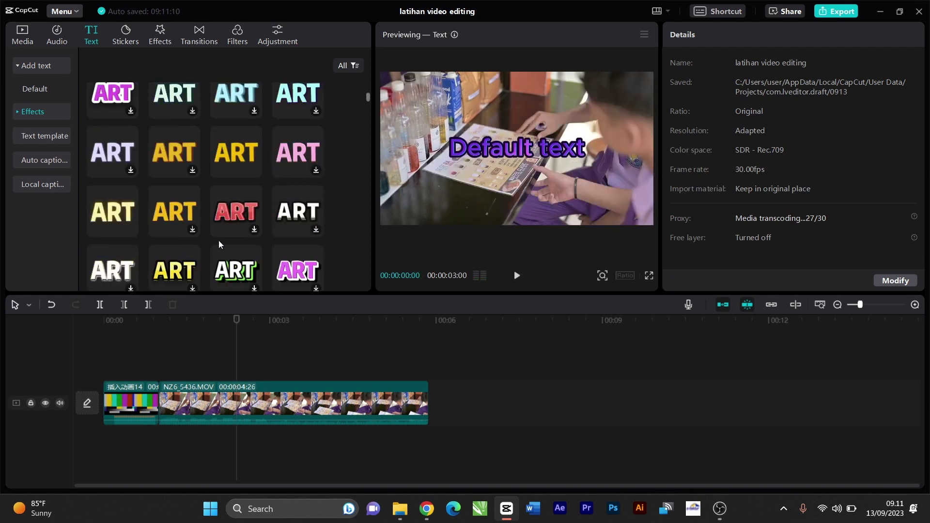
left_click(223, 276)
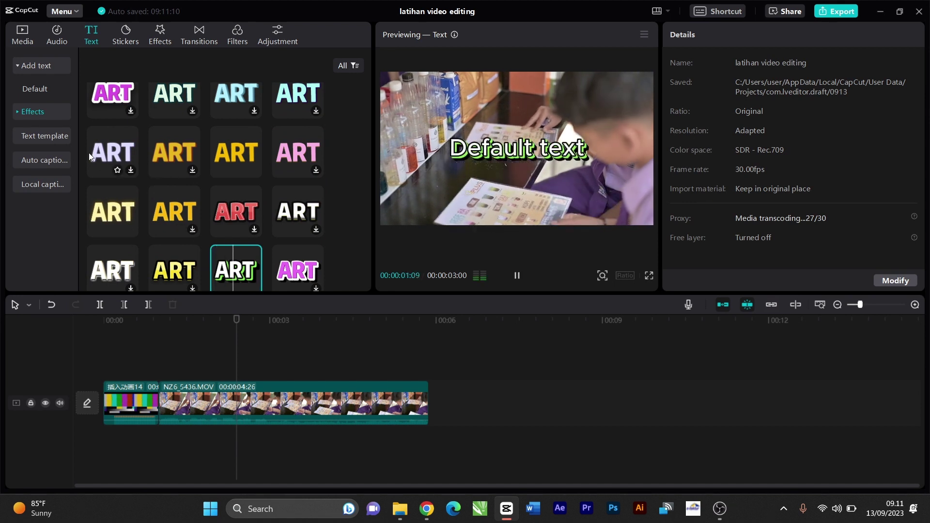
Preview the trending text templates "ALL-STAR GAME" and "TIKTOK SPORTS".
left_click(43, 137)
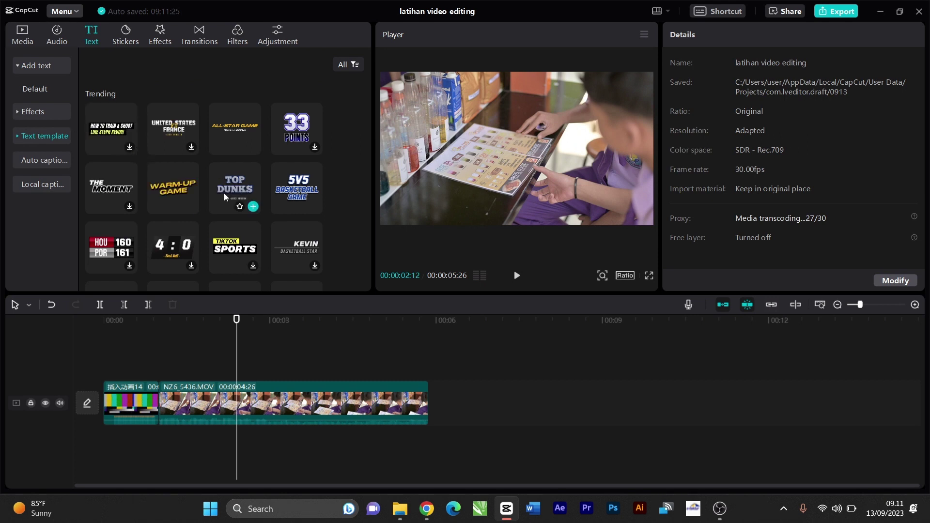
left_click(216, 130)
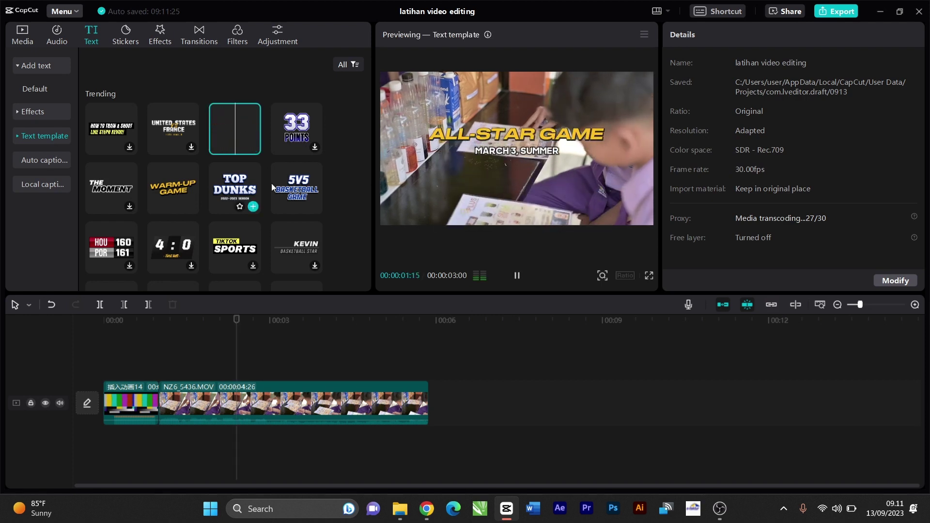
left_click(231, 248)
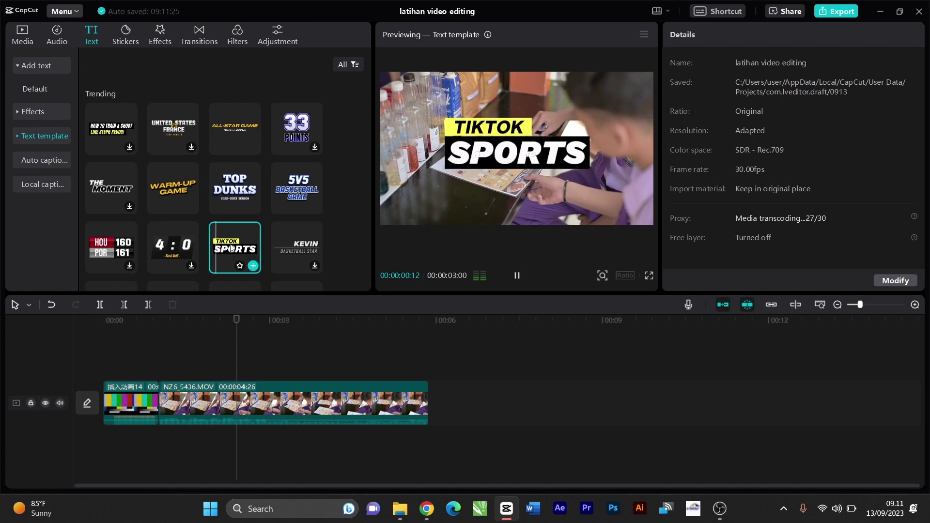
scroll(226, 228, "down", 3)
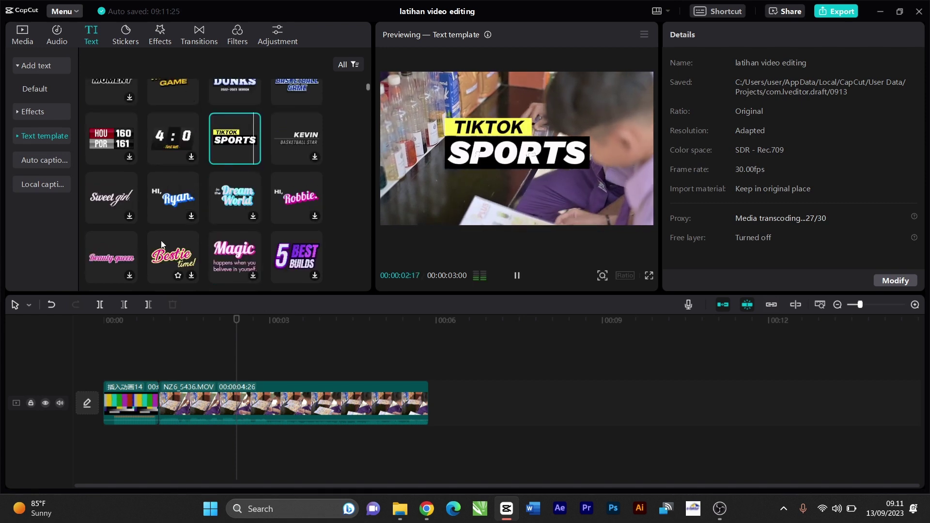
scroll(211, 189, "up", 3)
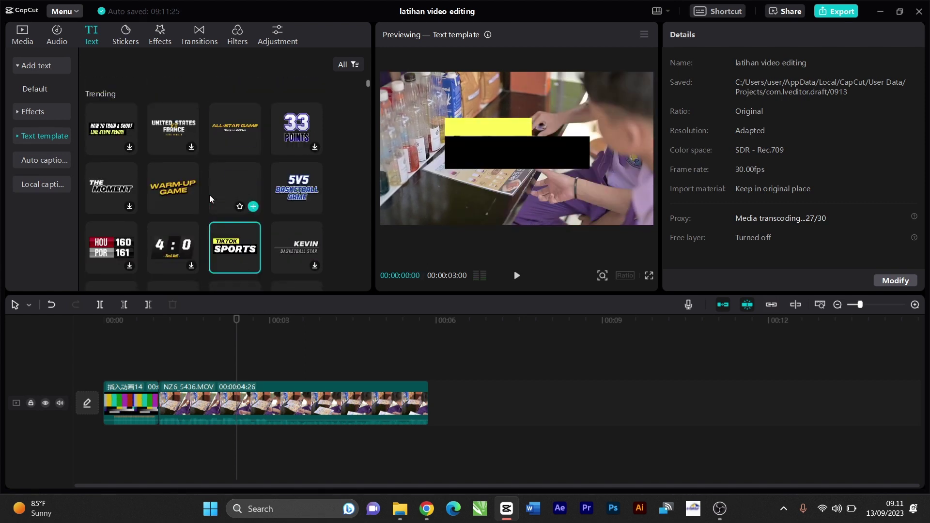
Add the trending "ALL-STAR GAME" text template above the video clip at about 00:00:02:08 and view it at 00:00:03:09.
left_click(229, 135)
left_click_drag(225, 125, 230, 369)
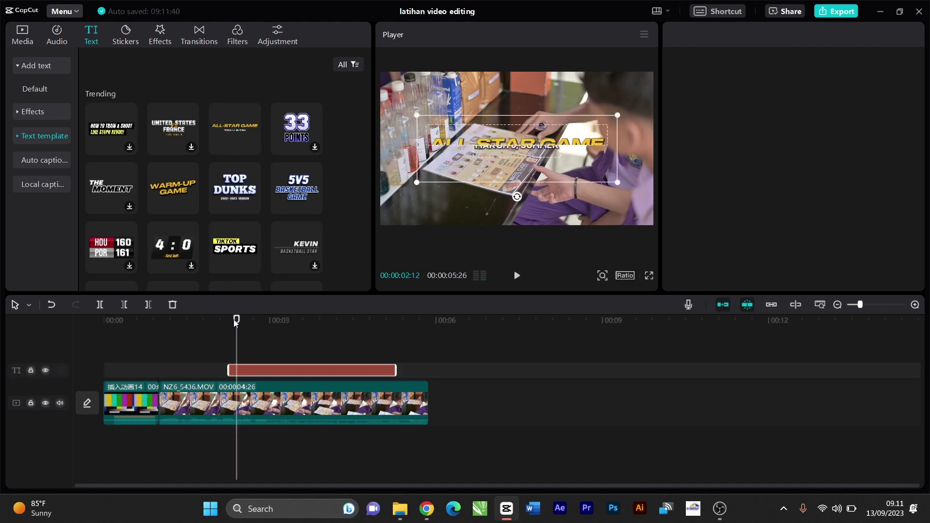
left_click_drag(227, 320, 287, 329)
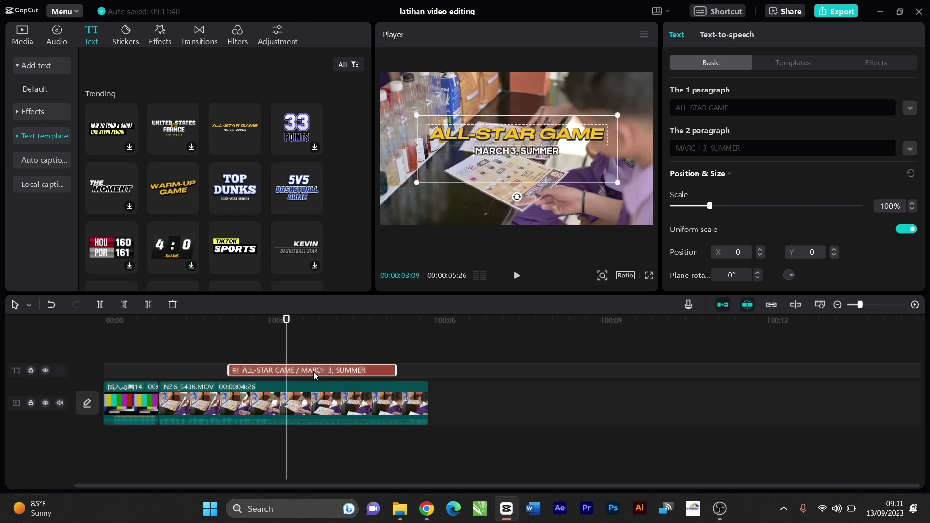
Replace the text template's first paragraph with "latihan tiktok".
double_click(565, 134)
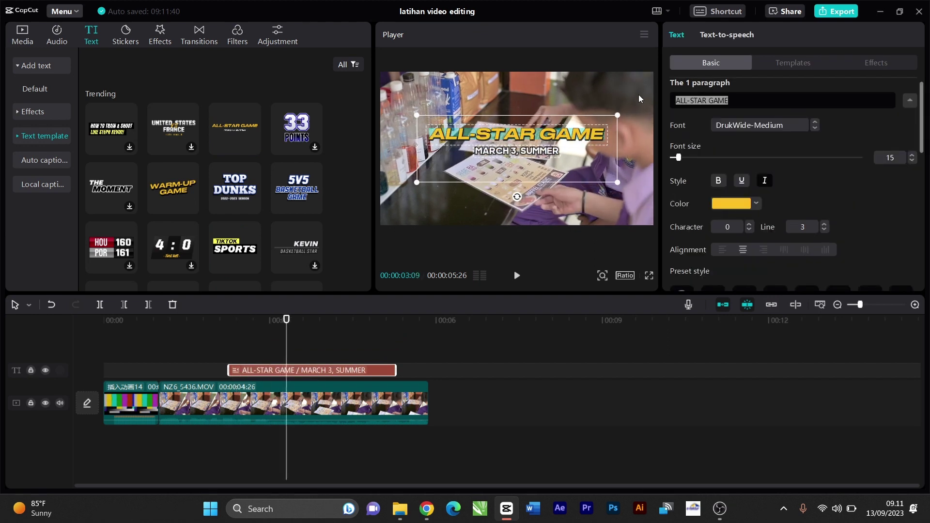
type("la")
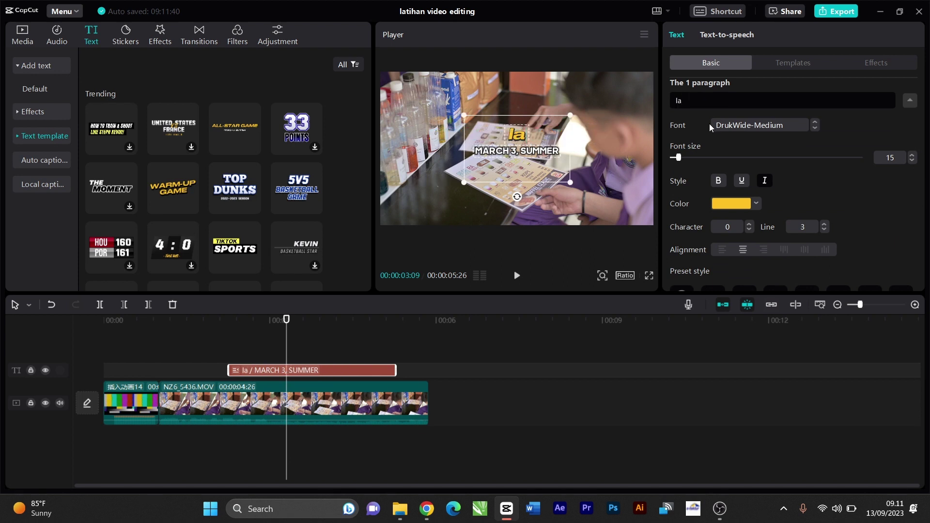
type("tihan tiktok")
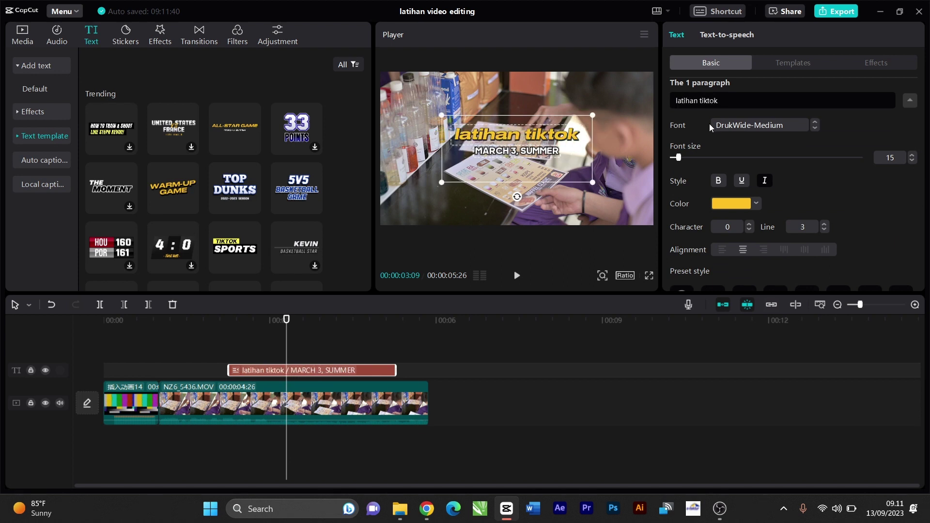
Play the "latihan tiktok" title from 00:00:02:08 and delete it from the timeline.
left_click(228, 325)
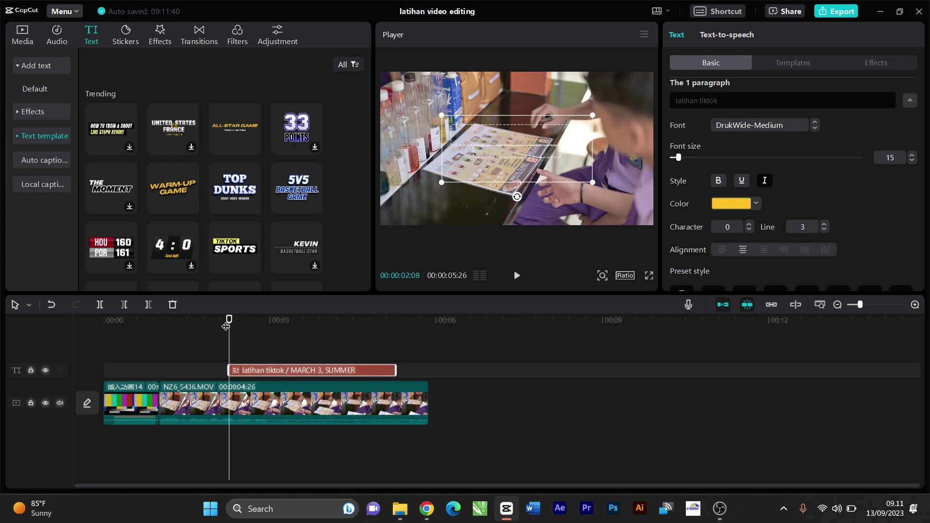
key("space")
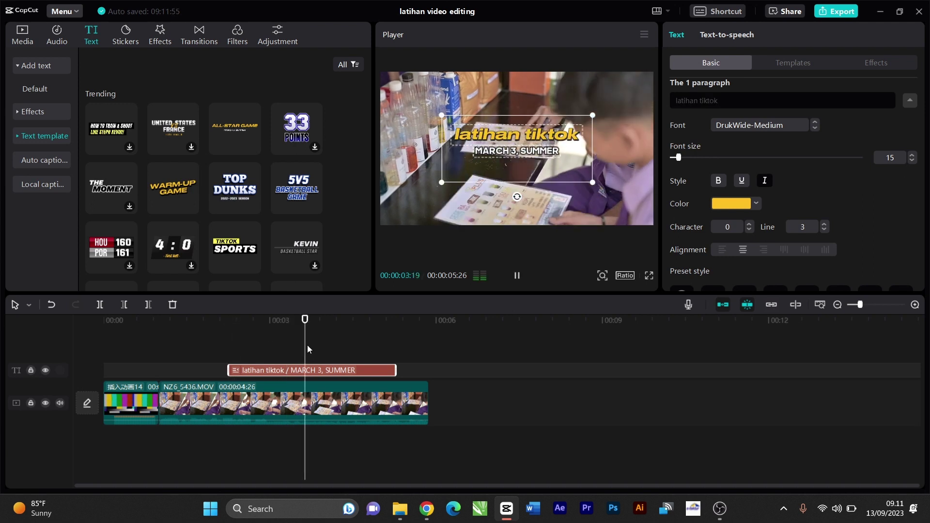
key("space")
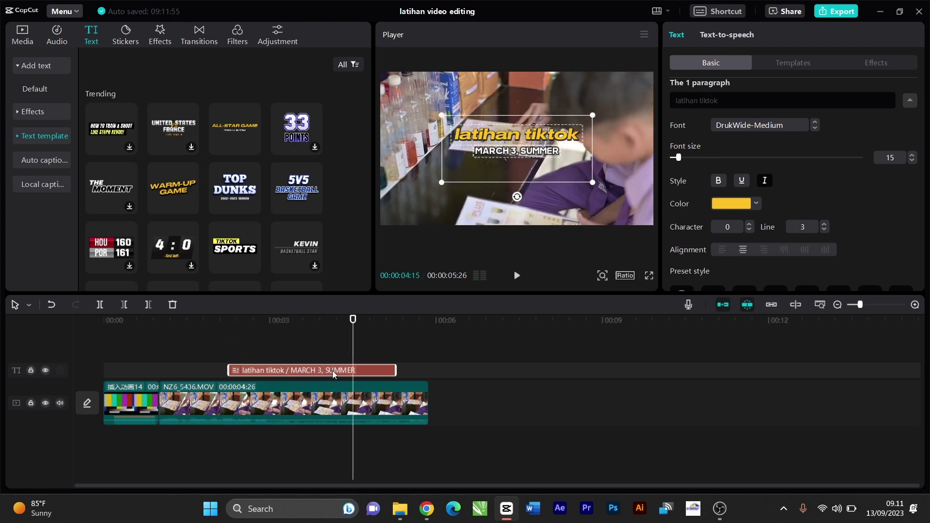
key("Delete")
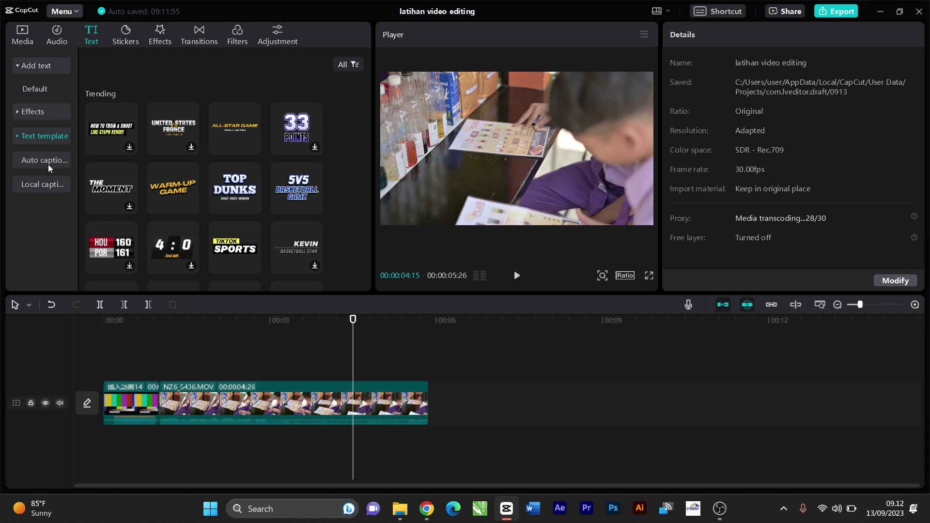
Examine the languages offered for auto captions and the import option for local captions.
left_click(48, 165)
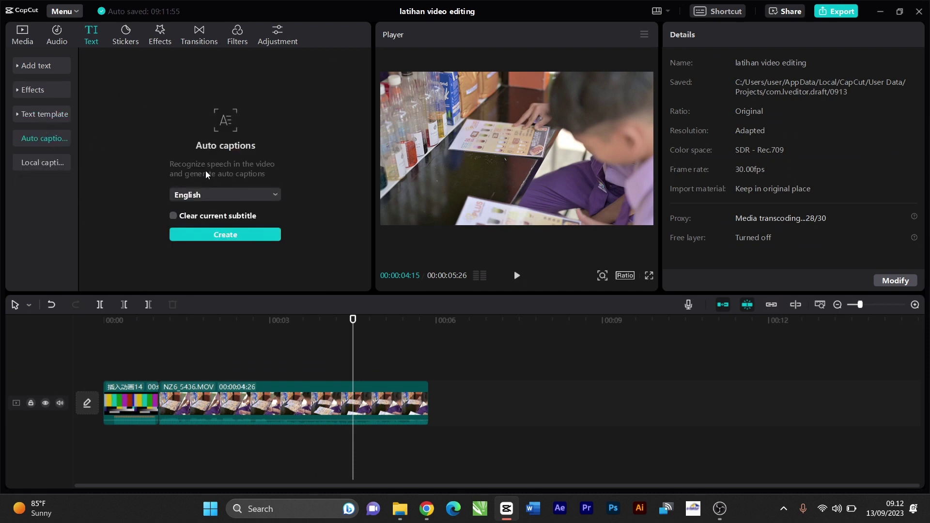
left_click(253, 197)
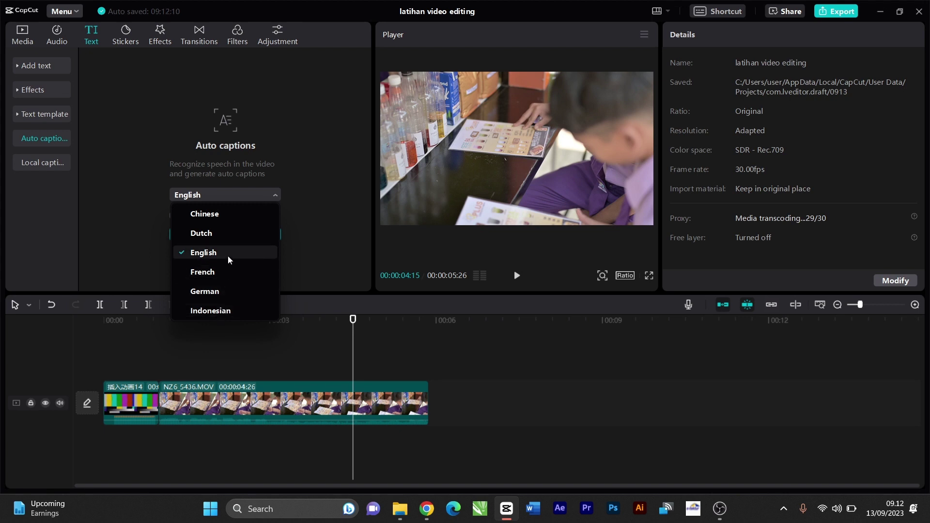
scroll(228, 289, "down", 5)
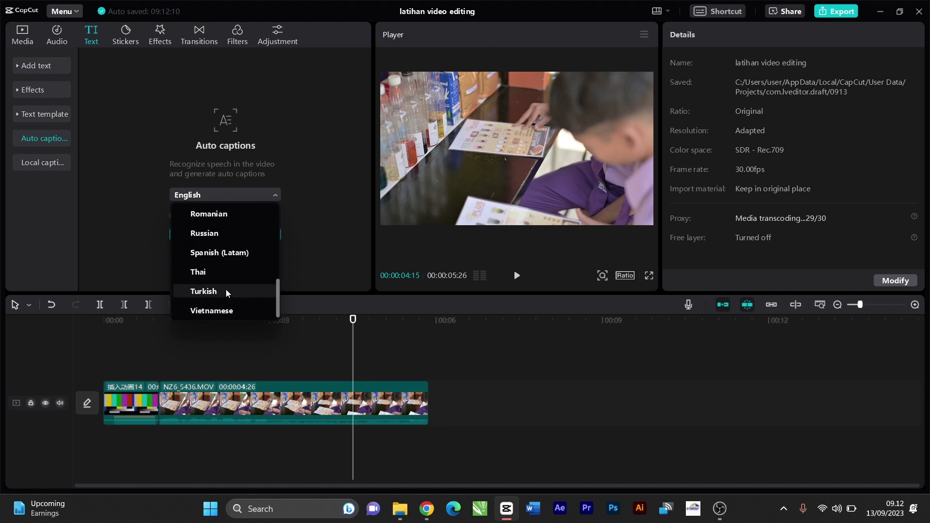
scroll(226, 290, "up", 1)
scroll(226, 290, "up", 5)
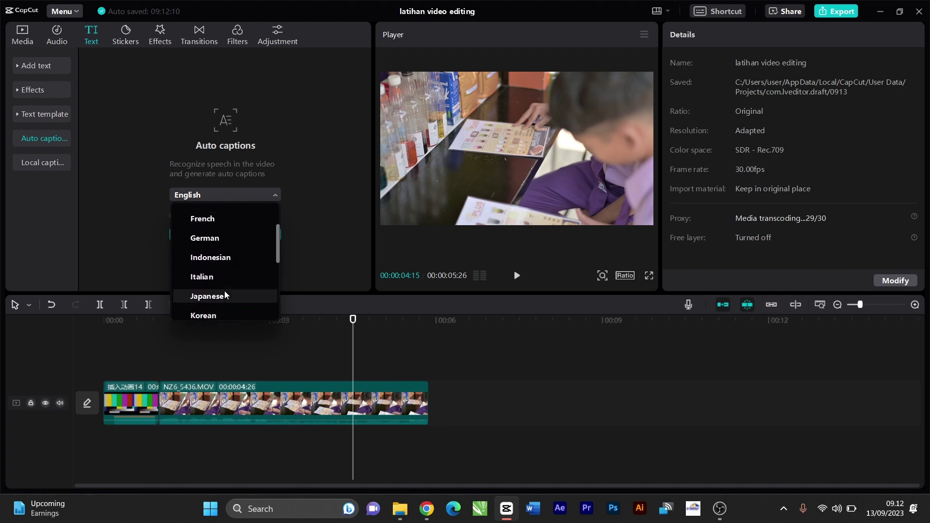
left_click(296, 217)
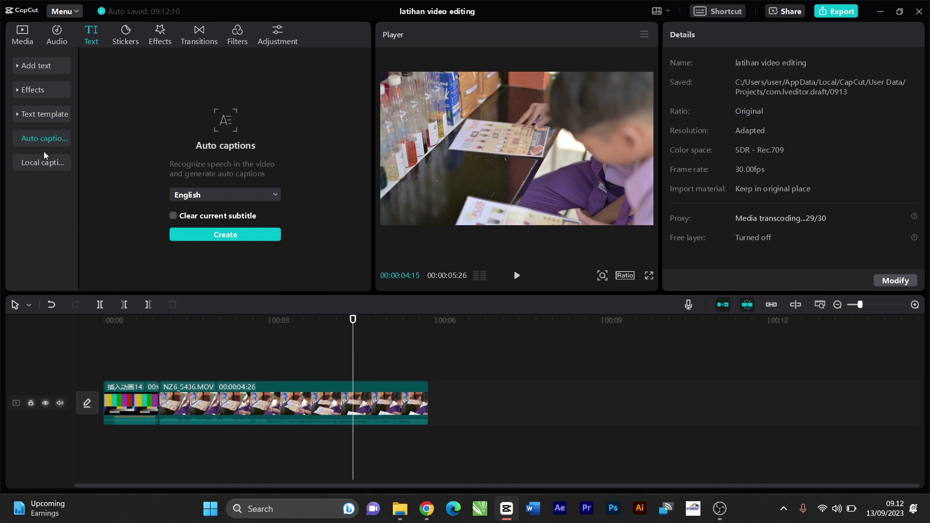
left_click(42, 164)
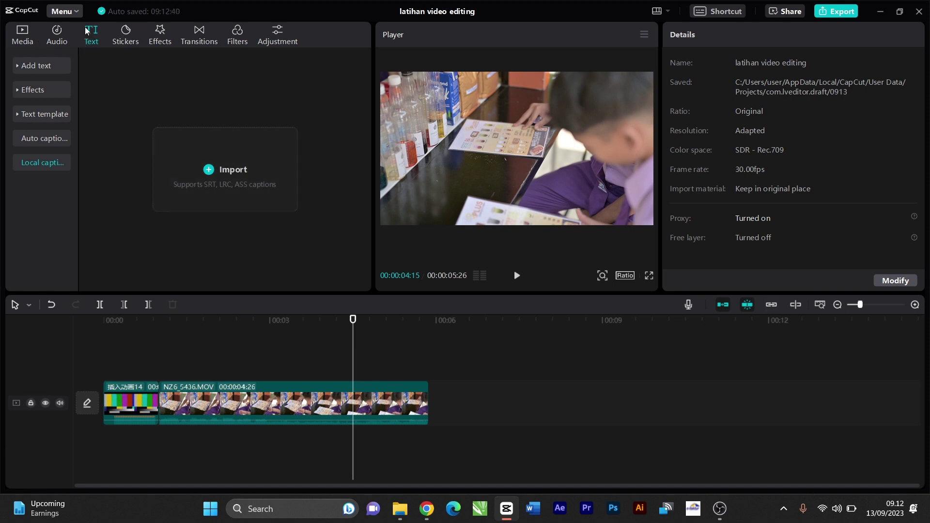
Browse the trending stickers and preview the red hand-drawn circle and the green arrow.
left_click(121, 34)
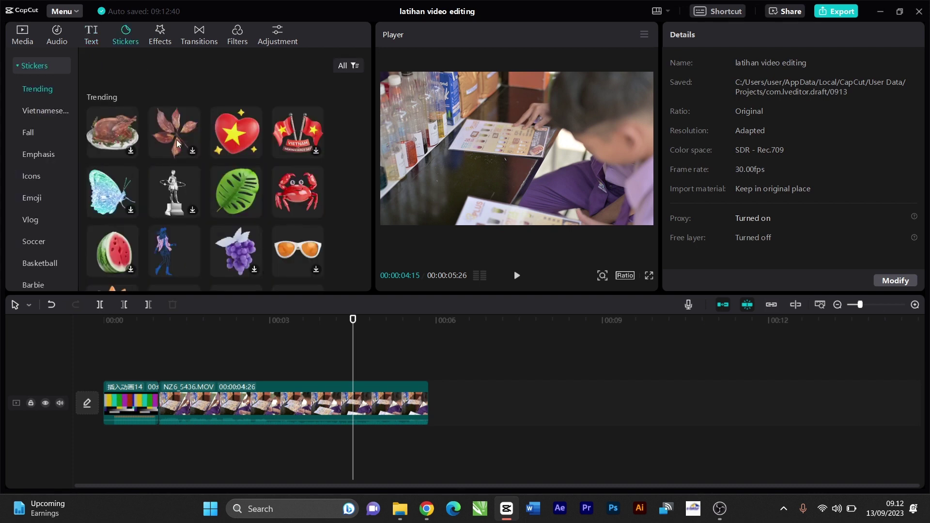
scroll(203, 162, "down", 10)
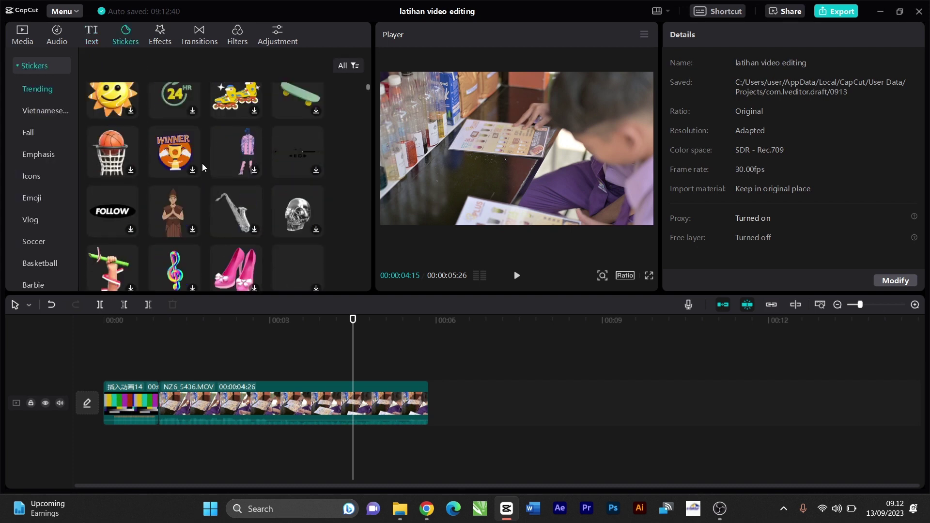
scroll(205, 180, "up", 2)
scroll(200, 191, "down", 1)
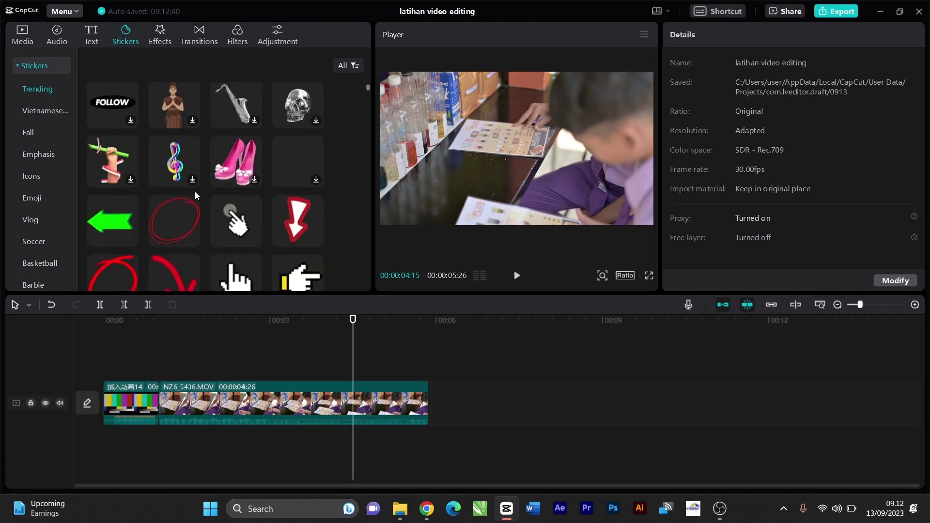
left_click(168, 222)
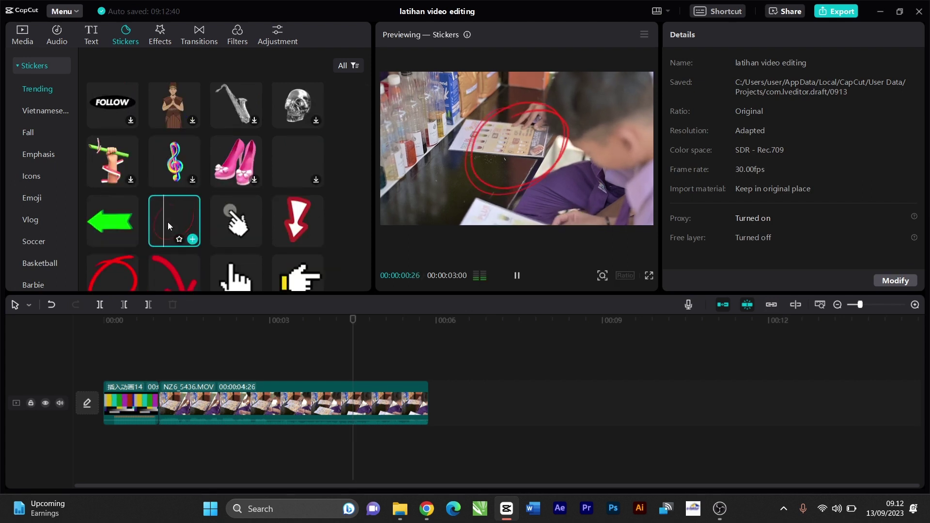
left_click(101, 228)
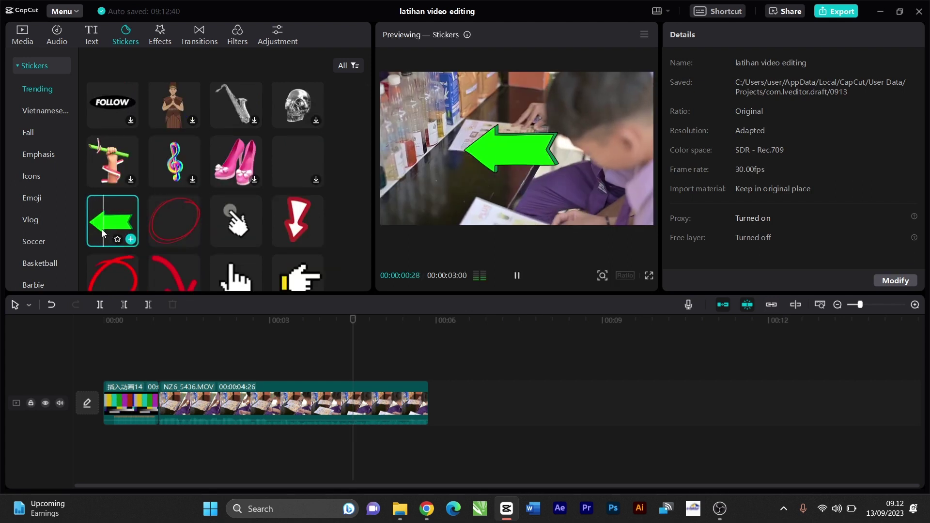
Preview the green leaf sticker and the red heart sticker with a yellow star, and collapse the sticker categories.
scroll(174, 199, "up", 5)
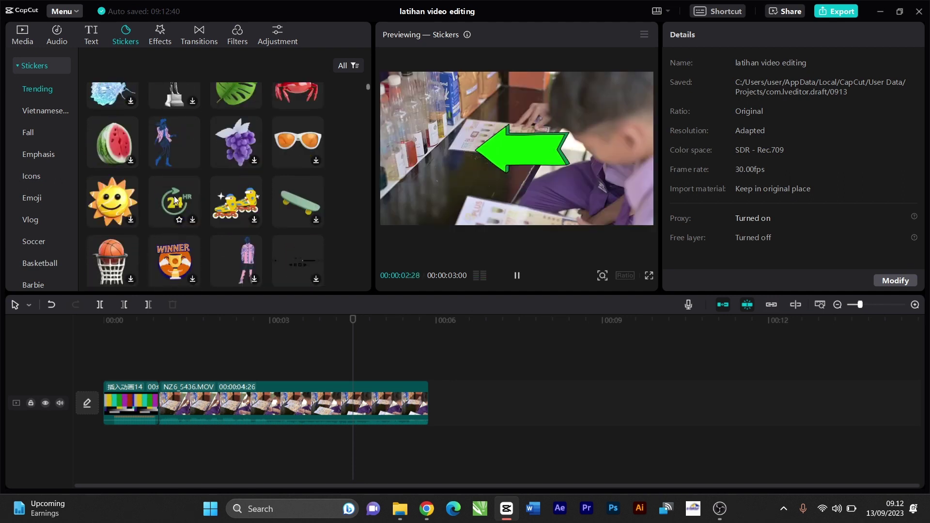
left_click(229, 187)
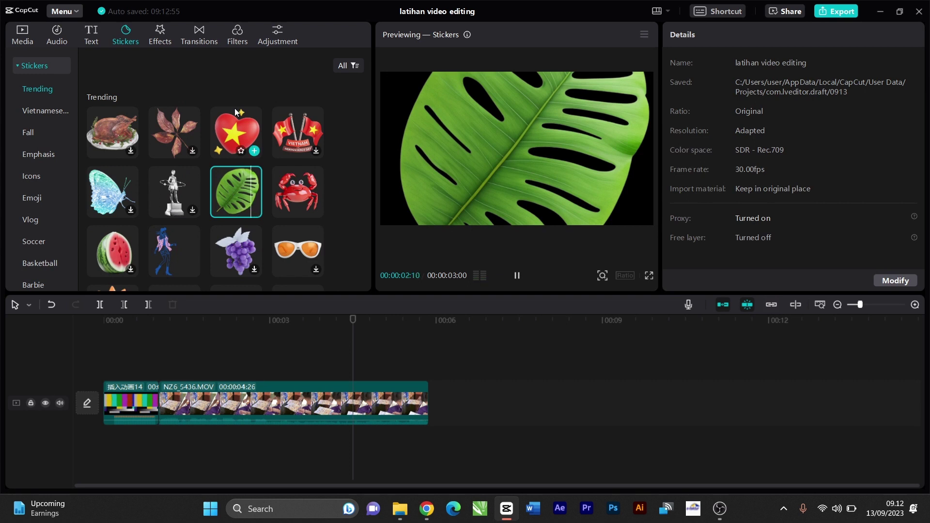
left_click(235, 125)
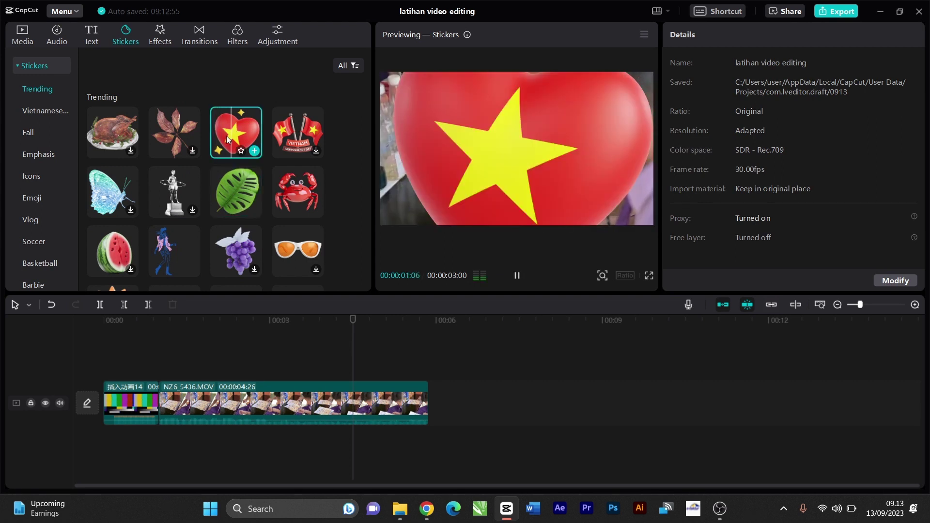
left_click(20, 66)
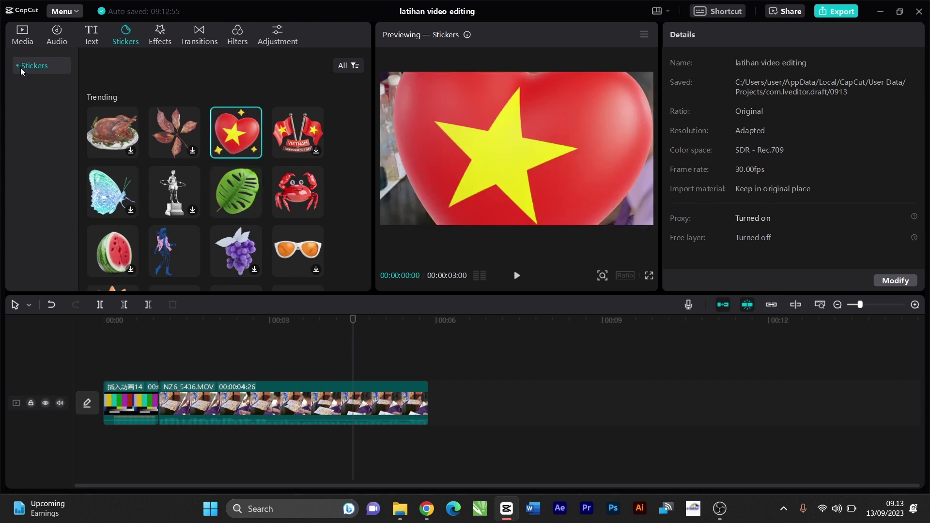
Browse the video effects library and view the effects in the Lens category.
left_click(157, 42)
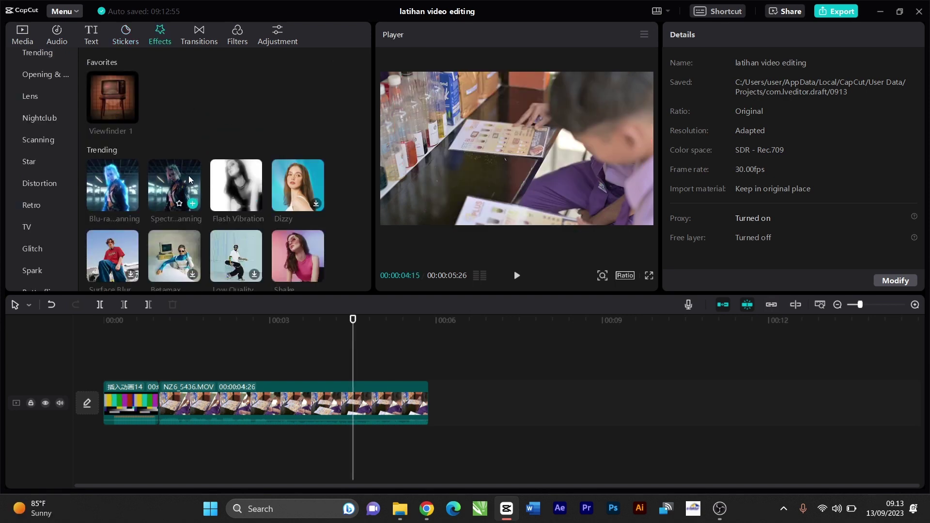
scroll(37, 214, "up", 2)
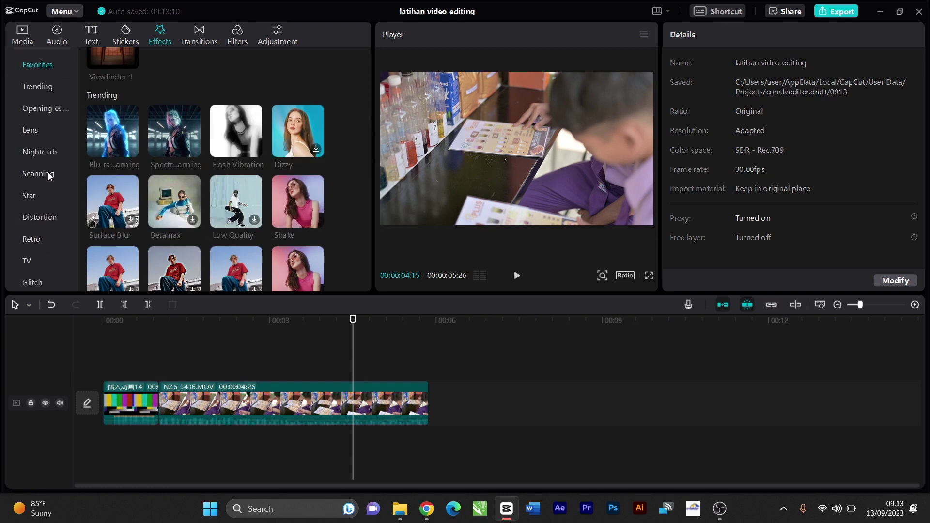
left_click(32, 129)
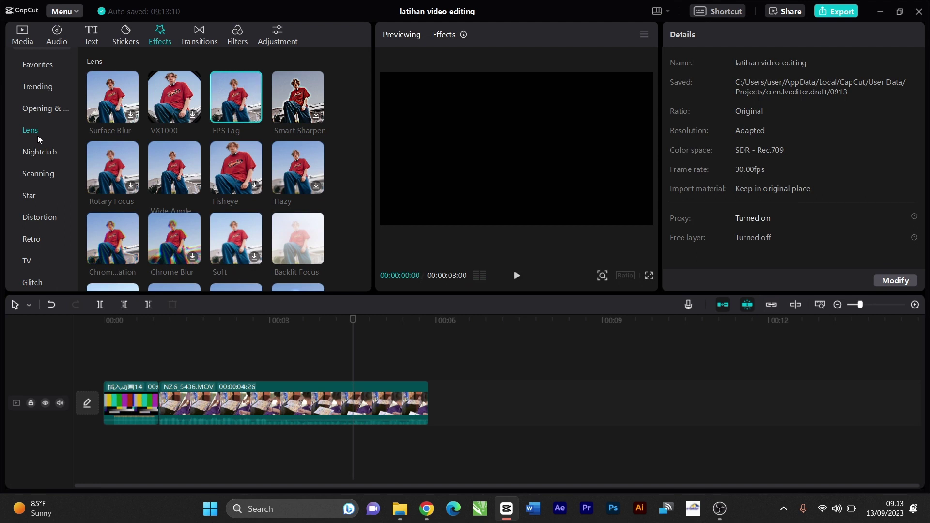
scroll(38, 132, "up", 1)
scroll(39, 132, "down", 3)
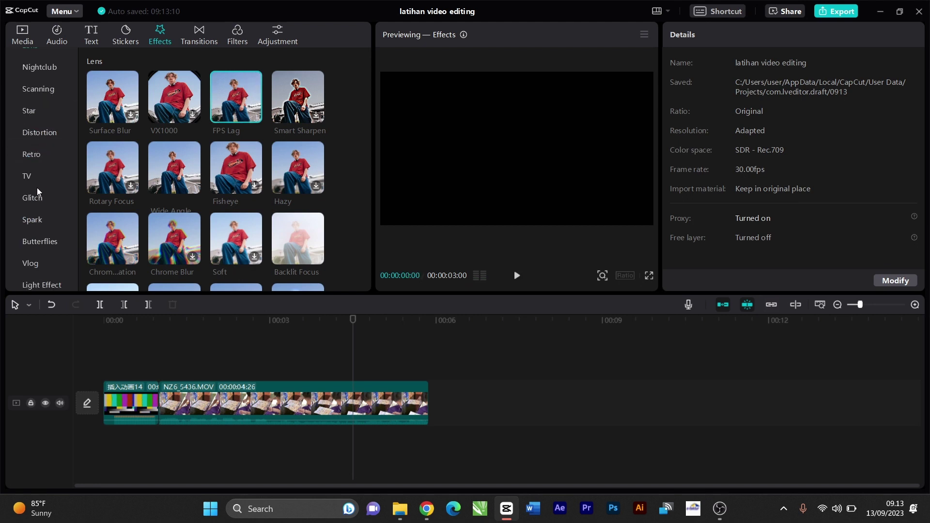
Preview the TV Colored Lines and VCR effects in the TV category.
left_click(29, 176)
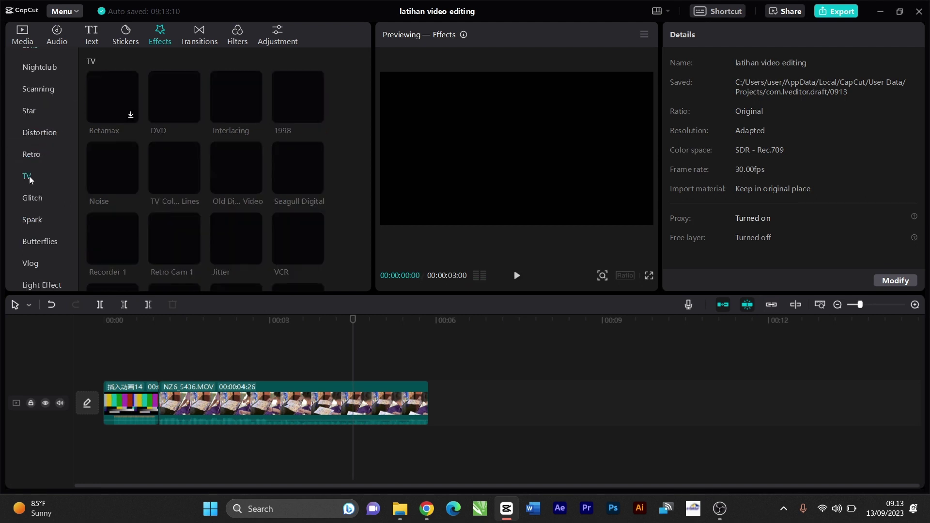
left_click(184, 168)
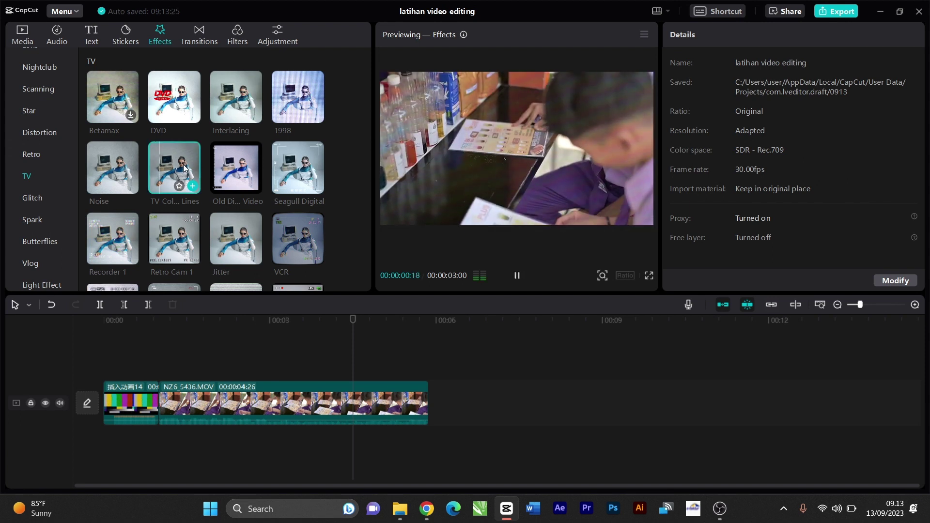
left_click(298, 237)
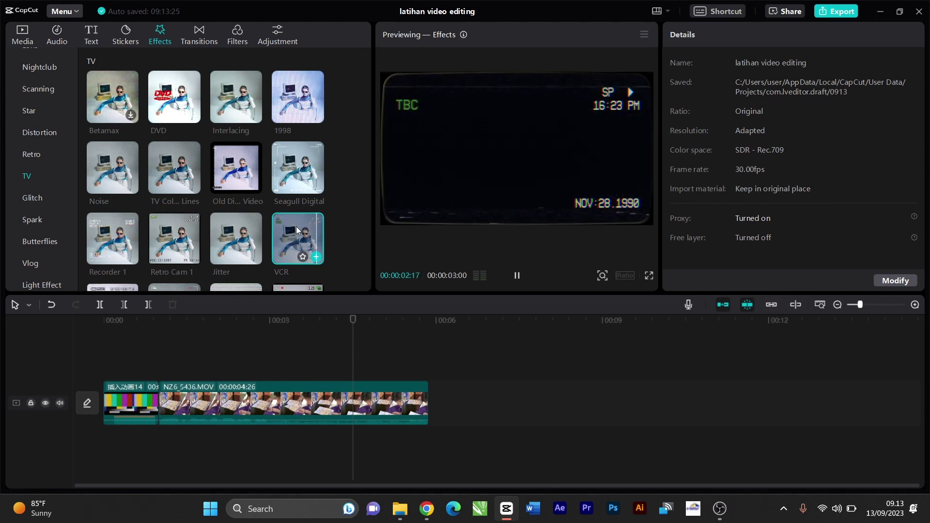
Try the VCR effect over the NZ6_5436.MOV clip, view it at 00:00:04:23 and 00:00:03:05, and delete it.
left_click_drag(304, 233, 258, 374)
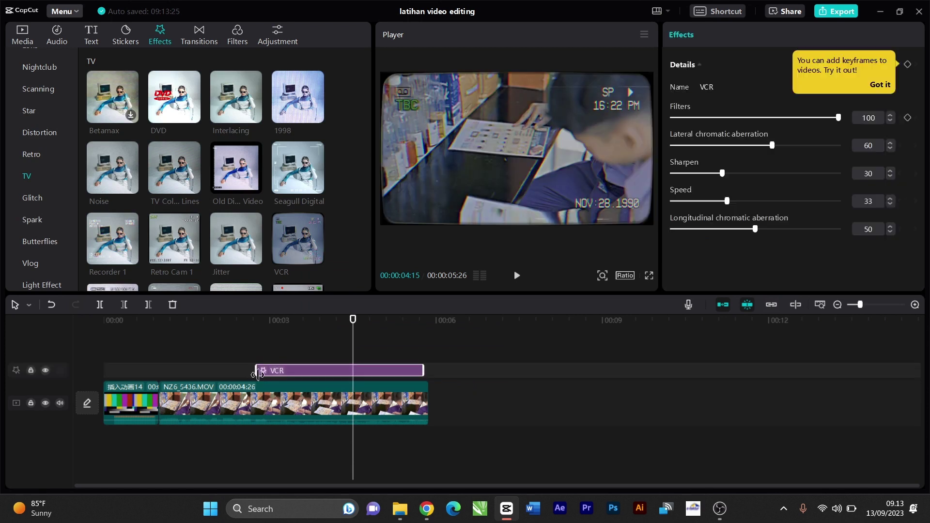
left_click_drag(320, 327, 368, 328)
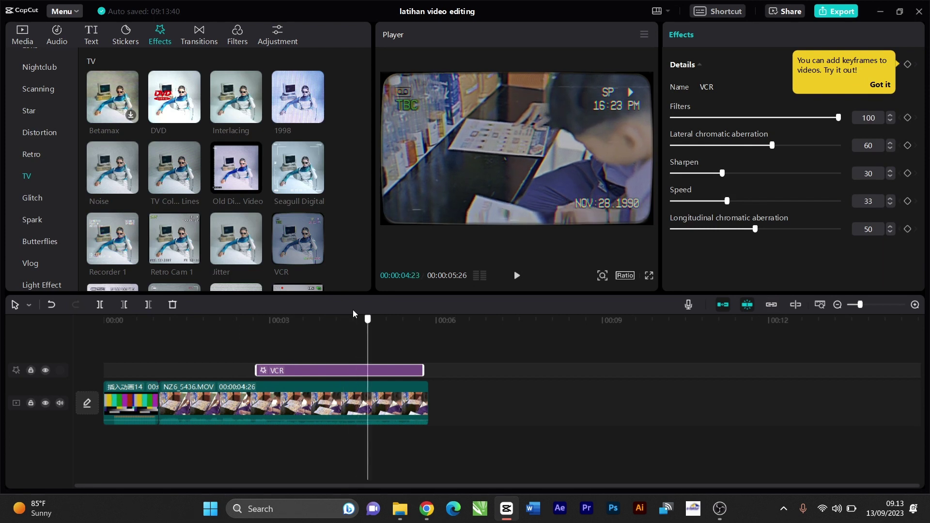
left_click(279, 321)
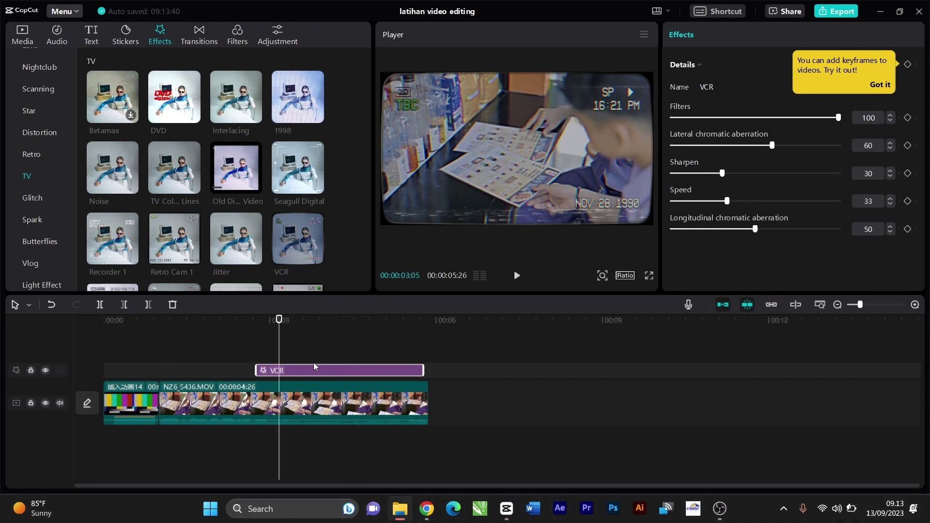
key("Delete")
Show the trending body effects and move the playhead into the NZ6_5436.MOV clip at 00:00:01:17.
scroll(45, 194, "down", 5)
left_click(43, 273)
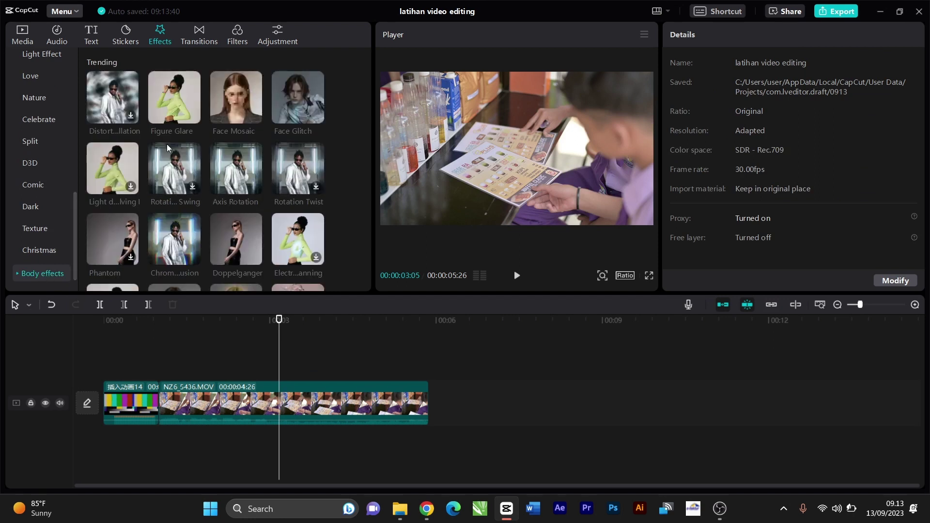
left_click(190, 321)
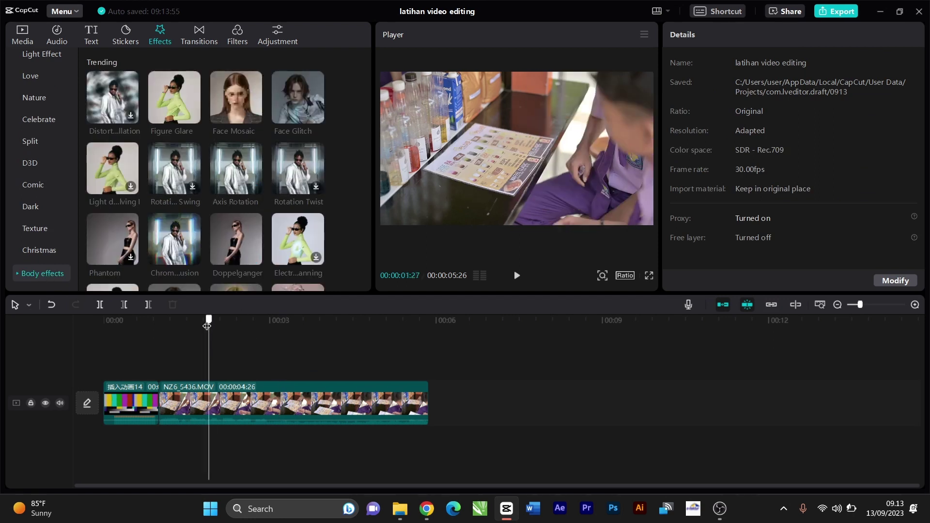
Preview the imported NZ6_5438.MOV clip and append it after NZ6_5436.MOV on the main track.
left_click(23, 33)
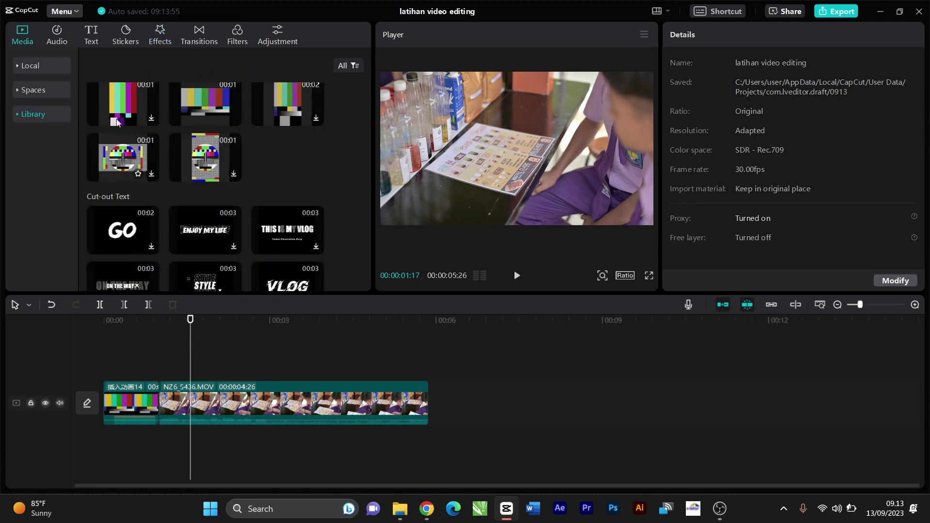
left_click(30, 67)
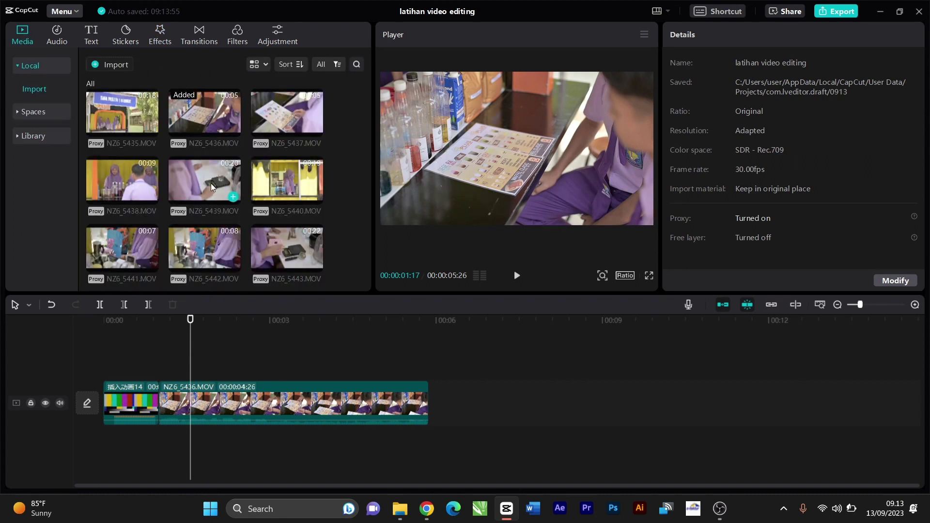
left_click(118, 176)
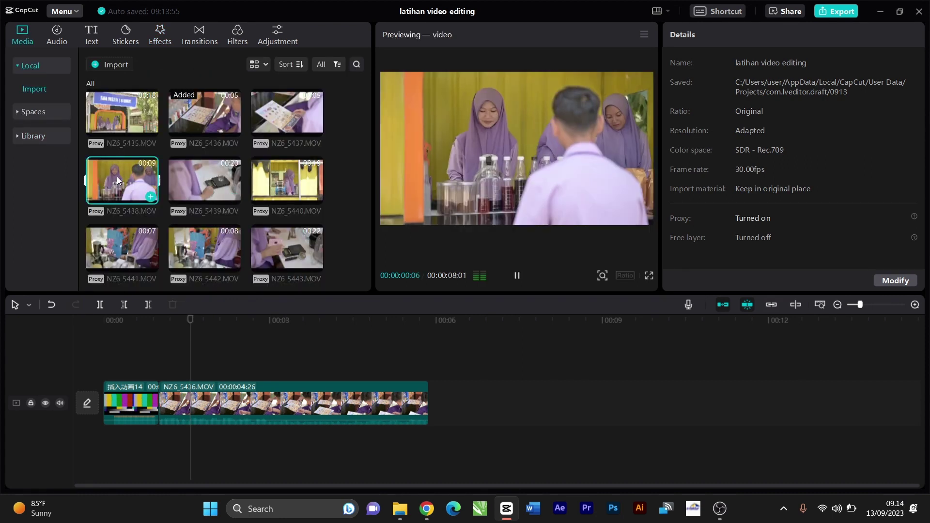
left_click_drag(117, 177, 436, 412)
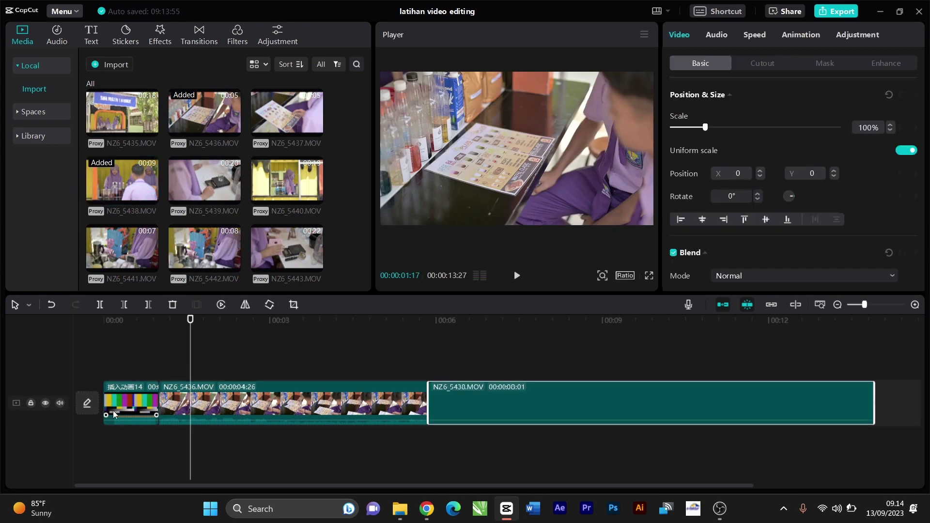
Hide the main video track, show it again, and mute its audio.
left_click(45, 402)
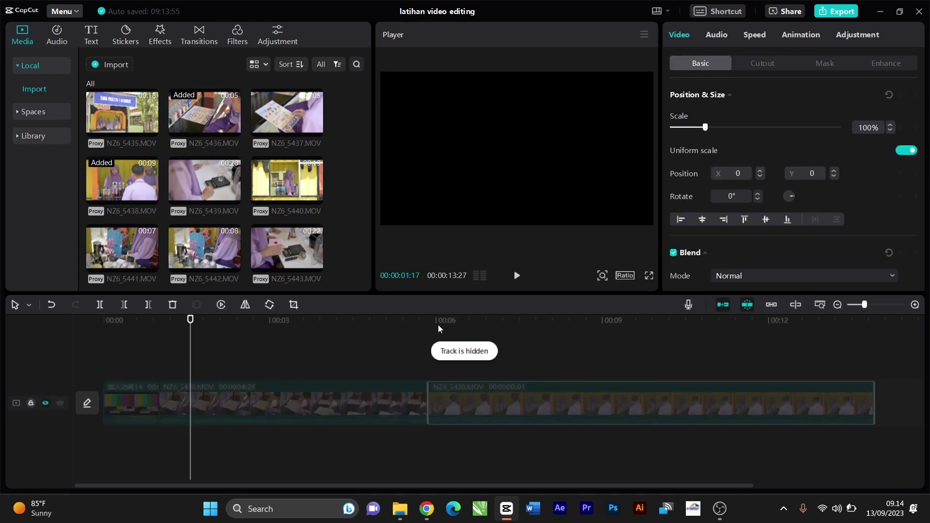
left_click(45, 403)
left_click(60, 402)
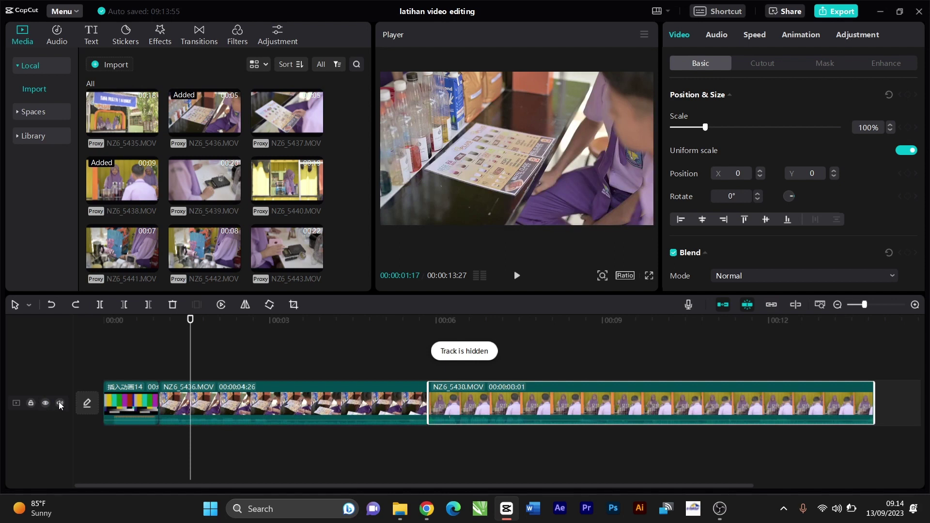
Move the playhead to 00:00:06:18 on NZ6_5438.MOV and preview the Figure Glare and Electr…anning body effects.
mouse_move(451, 320)
left_mouse_down()
mouse_move(493, 327)
mouse_move(468, 319)
left_mouse_up()
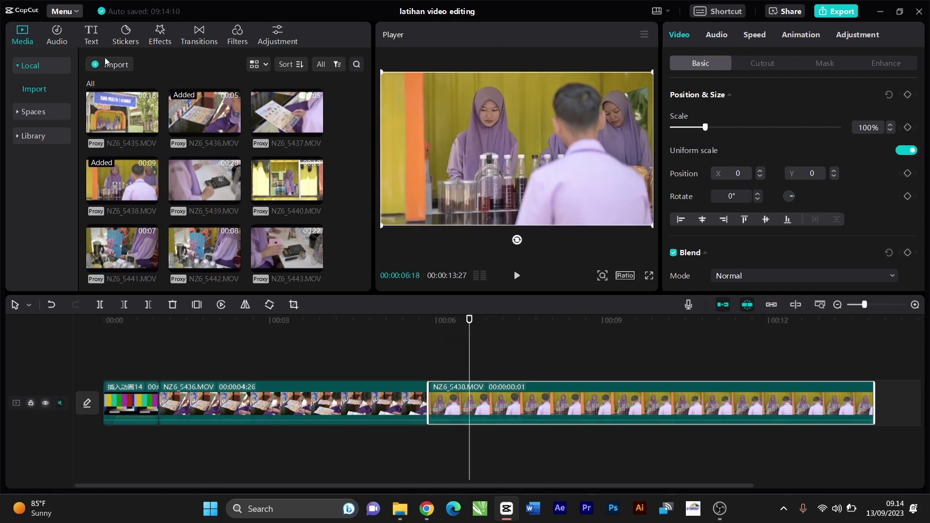
left_click(166, 40)
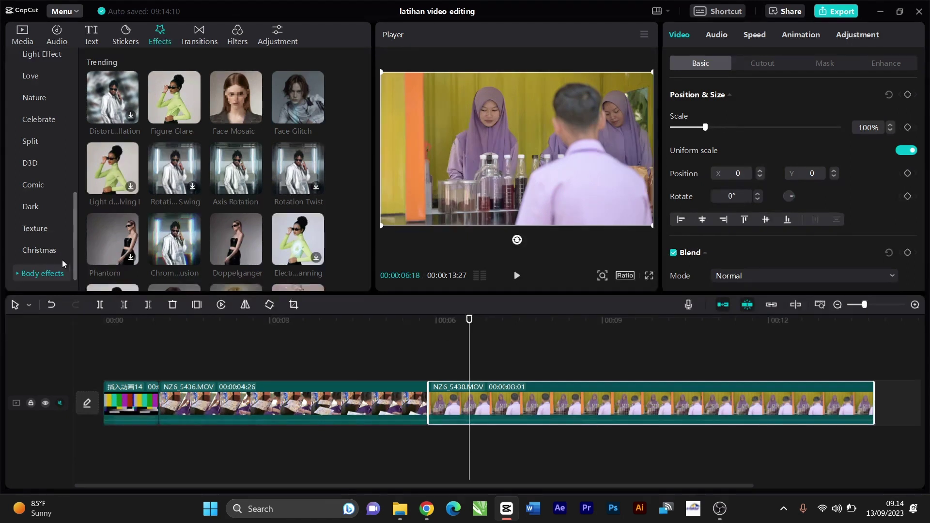
left_click(42, 273)
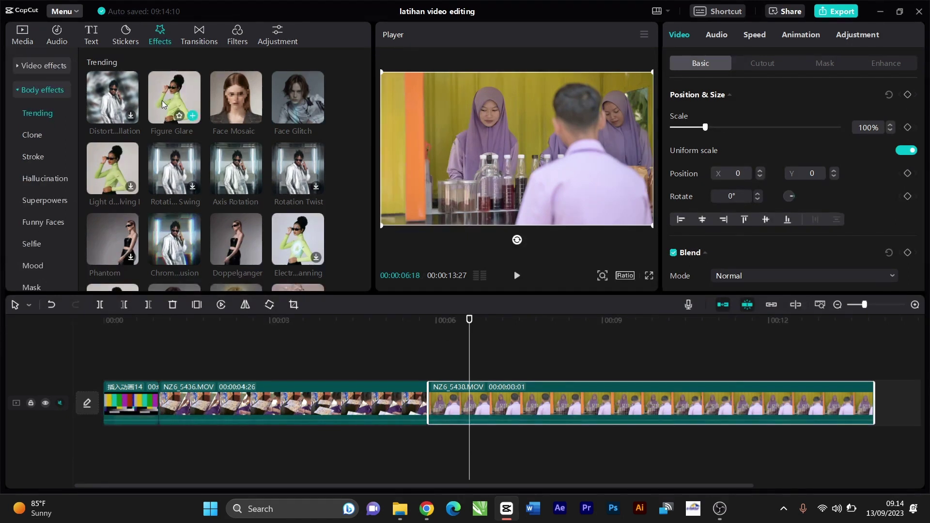
left_click(169, 88)
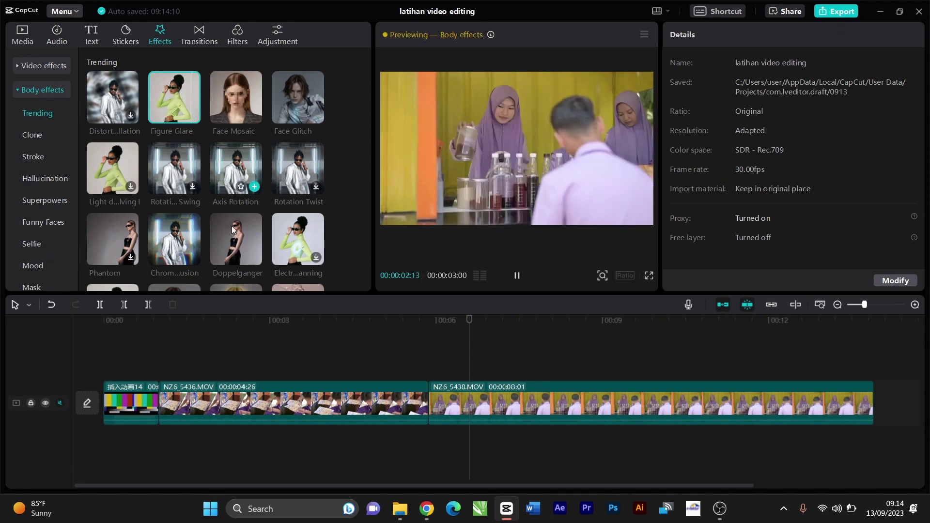
scroll(231, 228, "down", 1)
left_click(284, 176)
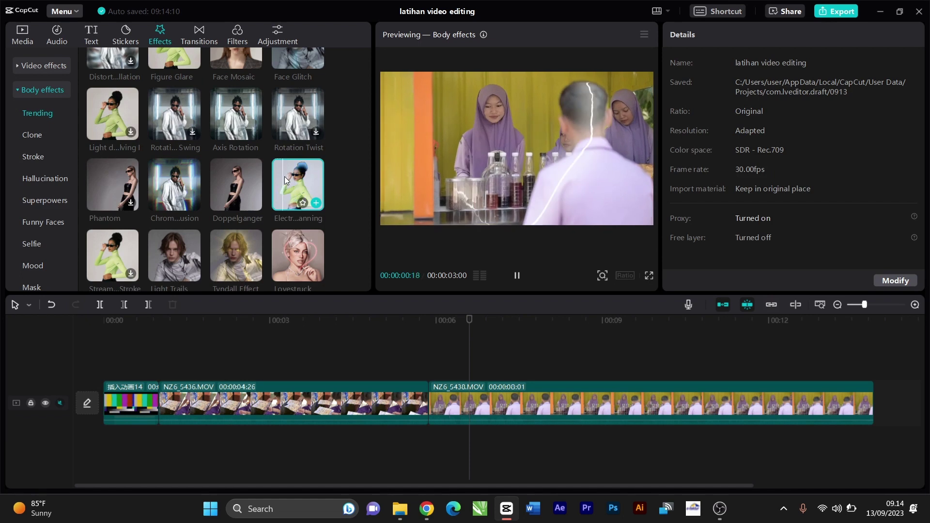
Preview the Tyndall Effect, Flame …line 1 and Neon Doodle body effects among the trending ones.
scroll(283, 240, "down", 1)
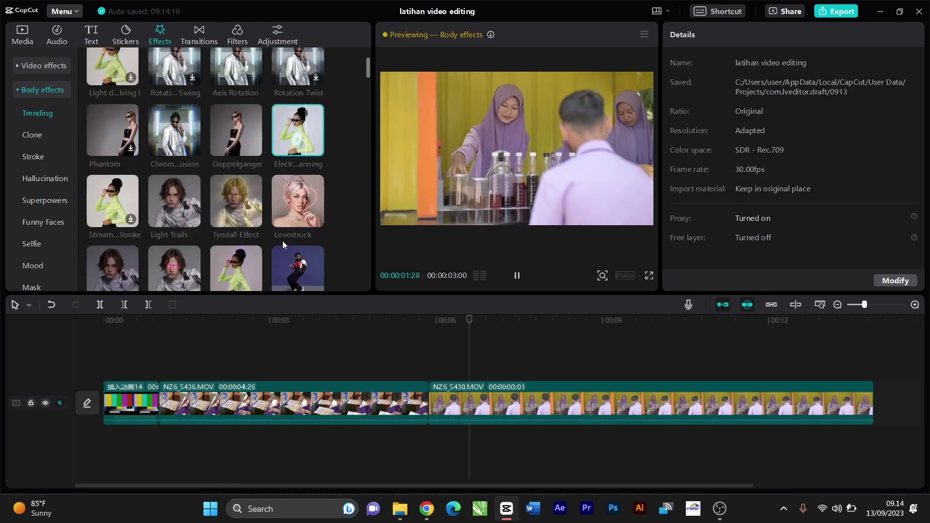
left_click(234, 204)
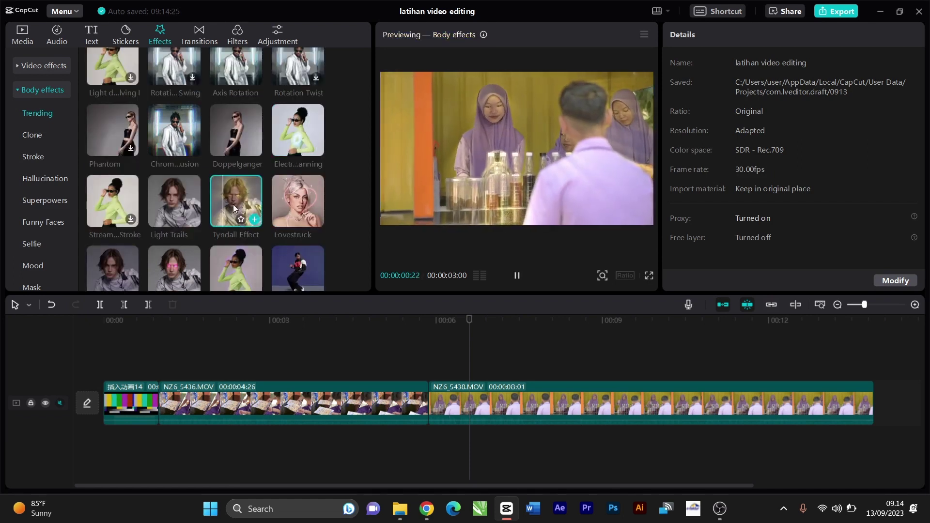
scroll(220, 221, "down", 1)
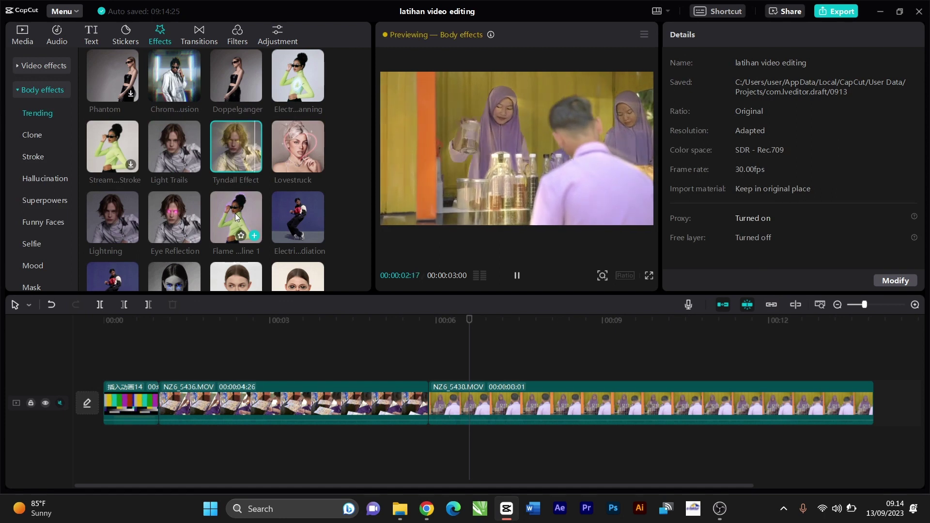
left_click(234, 213)
scroll(228, 218, "down", 2)
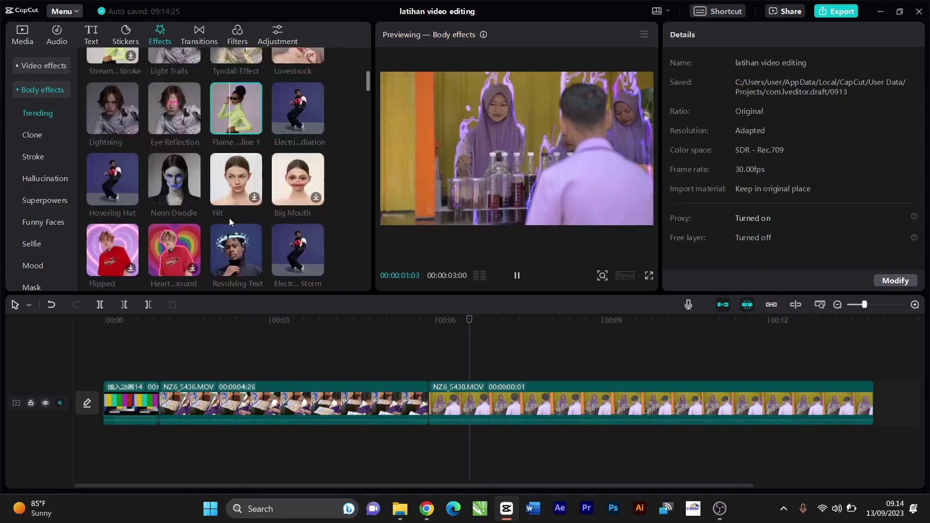
left_click(165, 119)
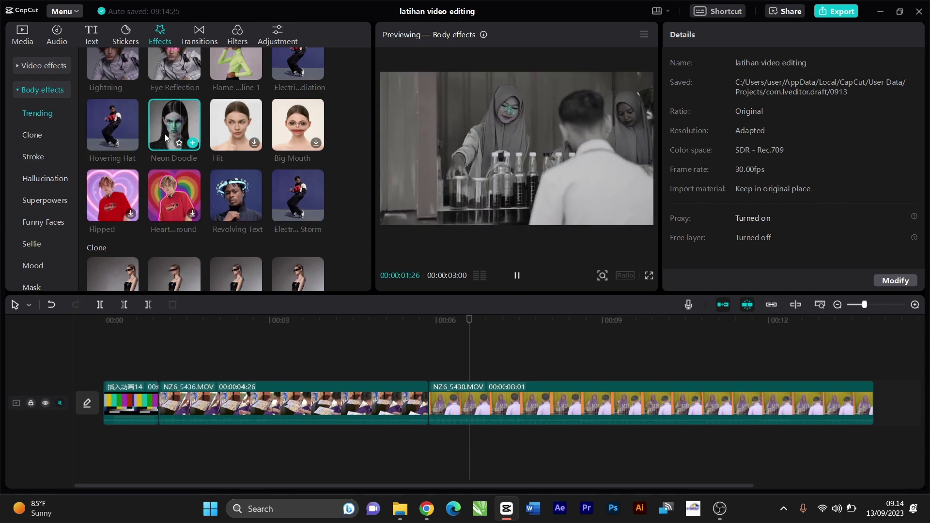
scroll(136, 205, "down", 2)
scroll(147, 246, "up", 6)
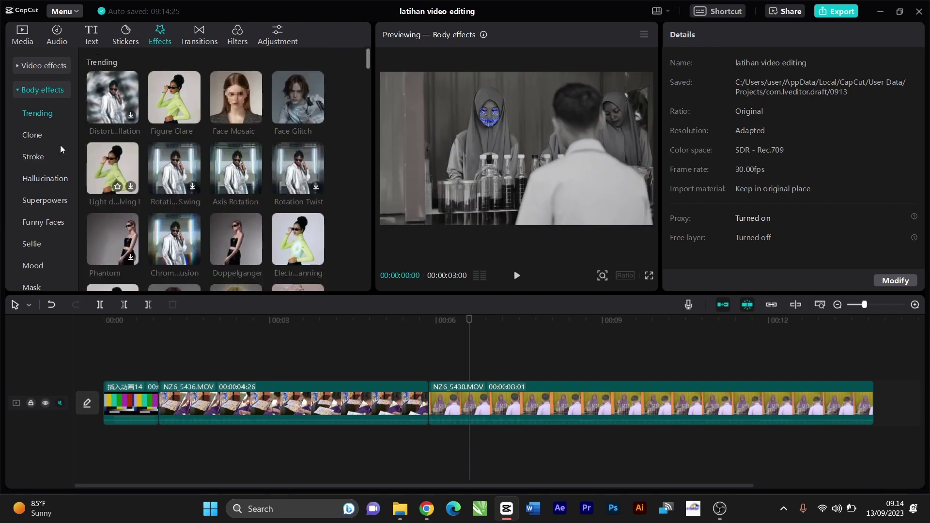
Collapse the body effects categories and preview the Face Mosaic and Hit effects.
left_click(19, 90)
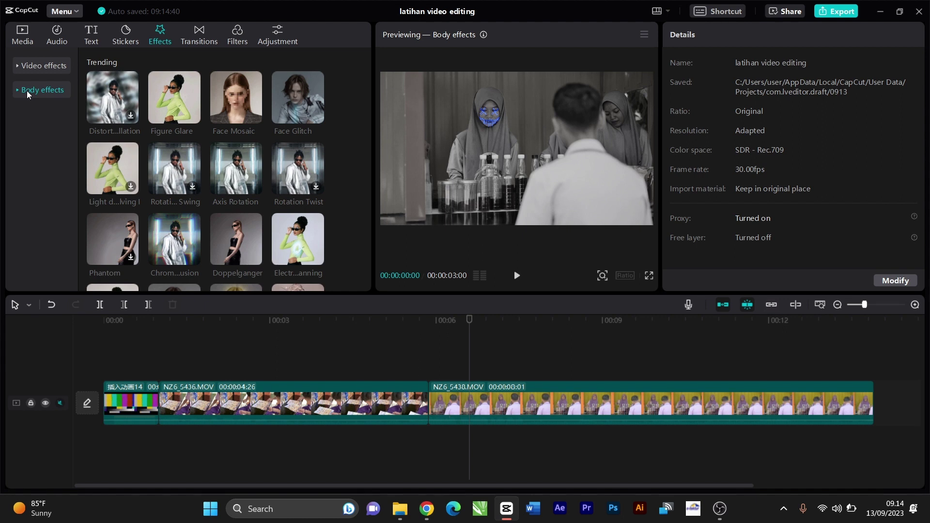
left_click(234, 86)
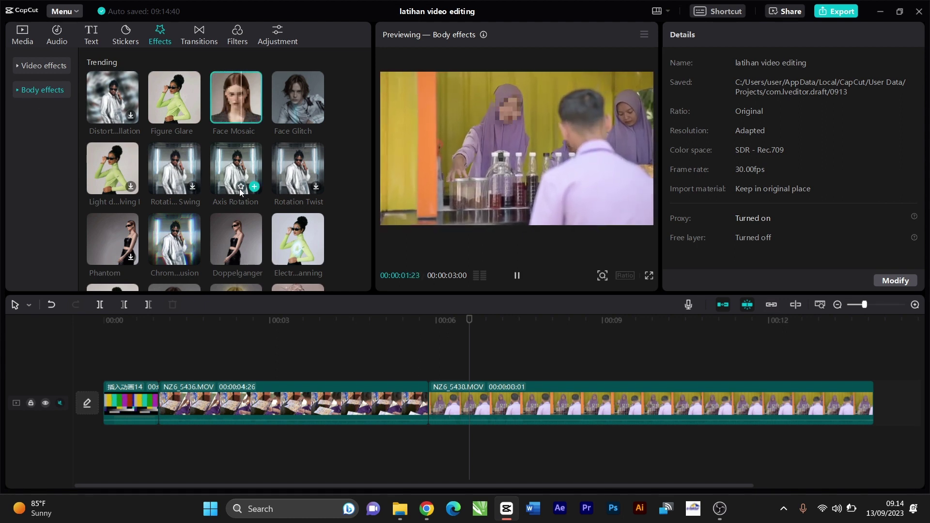
scroll(239, 193, "down", 5)
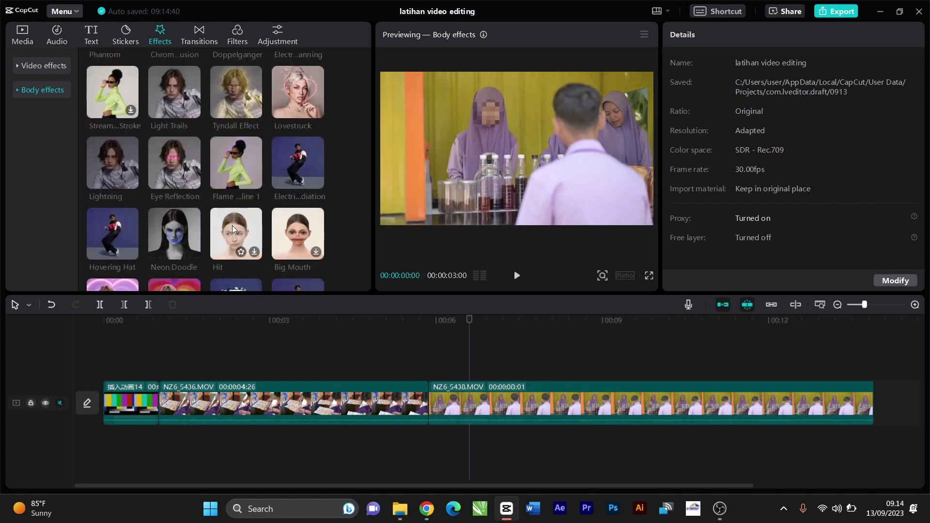
left_click(231, 227)
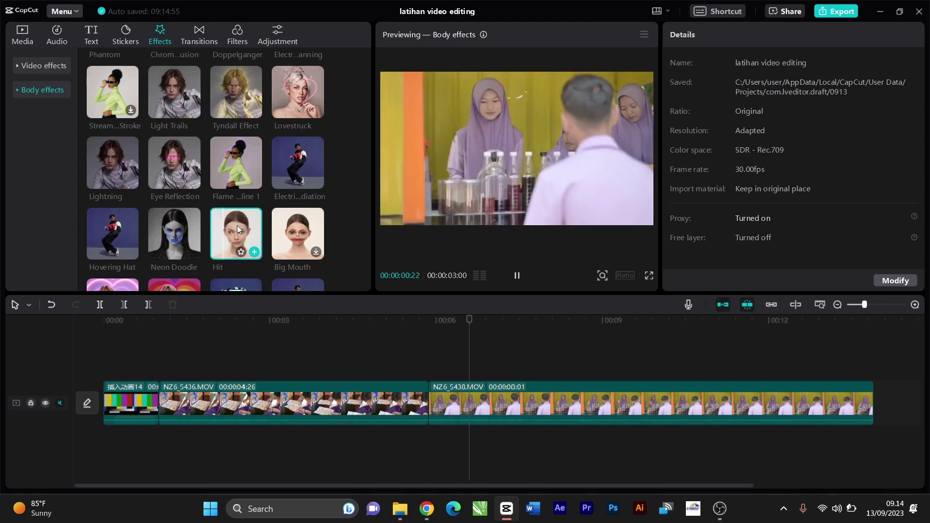
Move the playhead to 00:00:05:12, browse the trending transitions, and preview the Inhale transition.
left_click(199, 32)
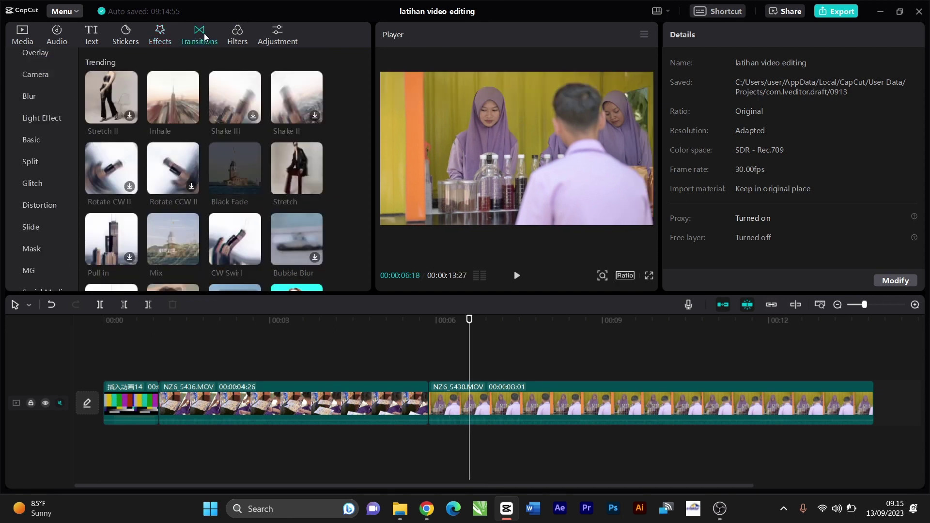
left_click_drag(400, 323, 402, 329)
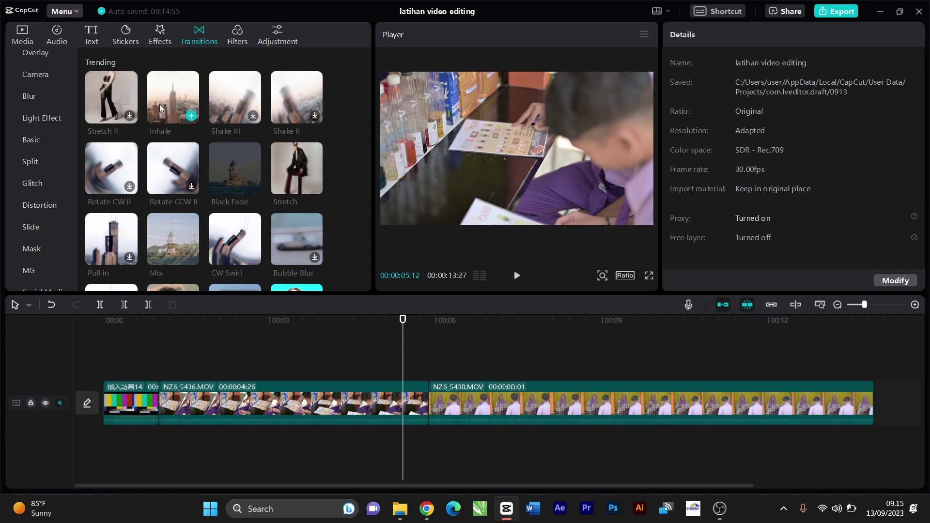
mouse_move(173, 259)
scroll(211, 170, "down", 3)
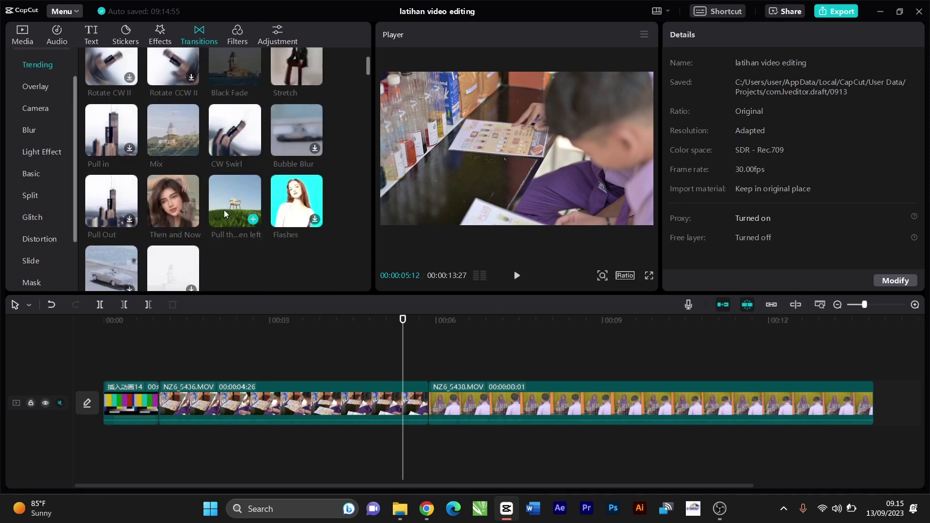
scroll(194, 202, "down", 2)
scroll(199, 189, "up", 5)
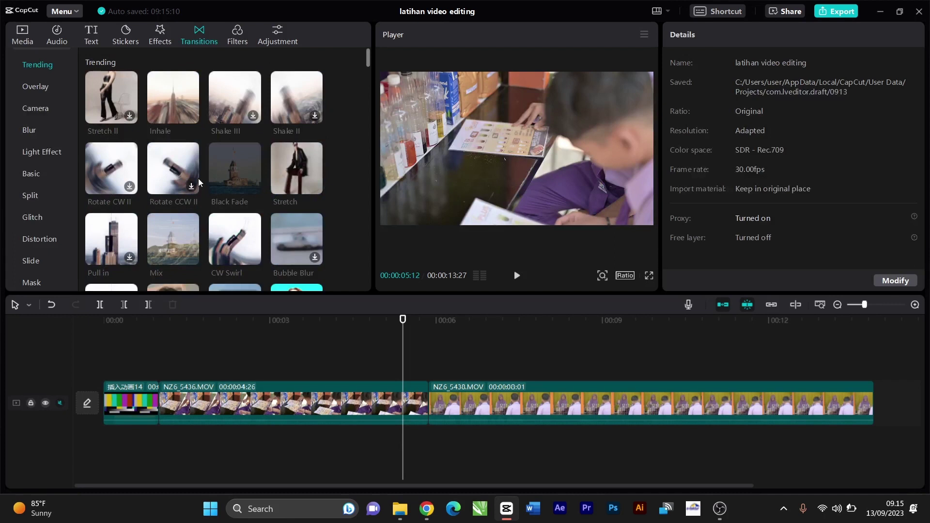
left_click(167, 96)
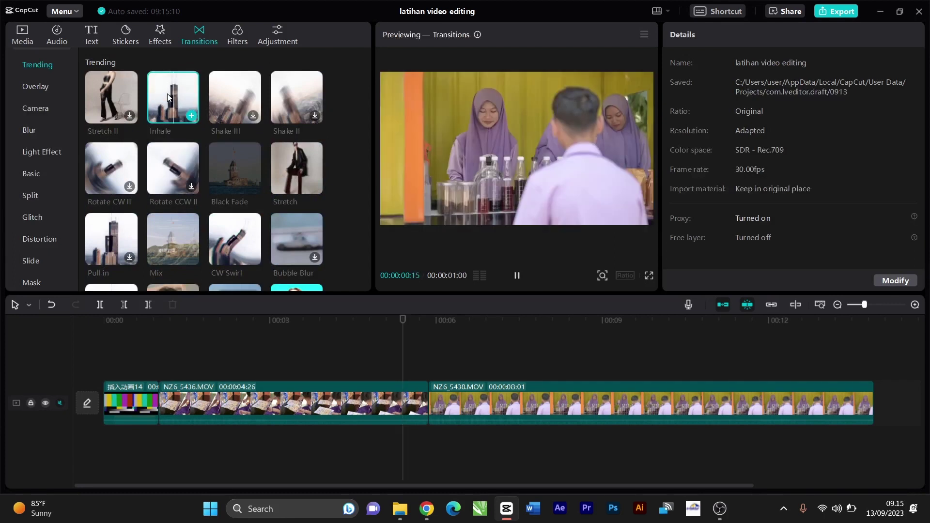
Add the Rotate CW II transition between NZ6_5436.MOV and NZ6_5438.MOV, accepting duplicate frames for it.
left_click(379, 320)
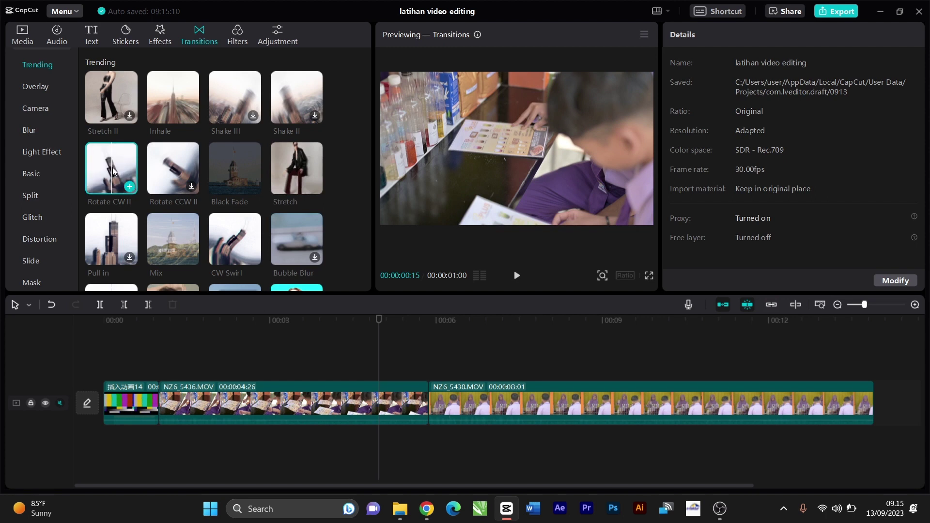
left_click_drag(112, 167, 425, 398)
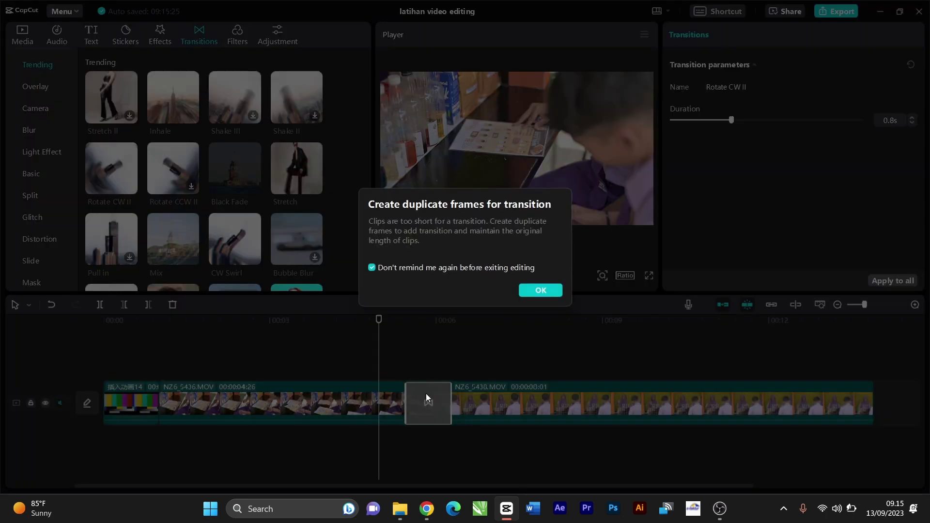
left_click(532, 289)
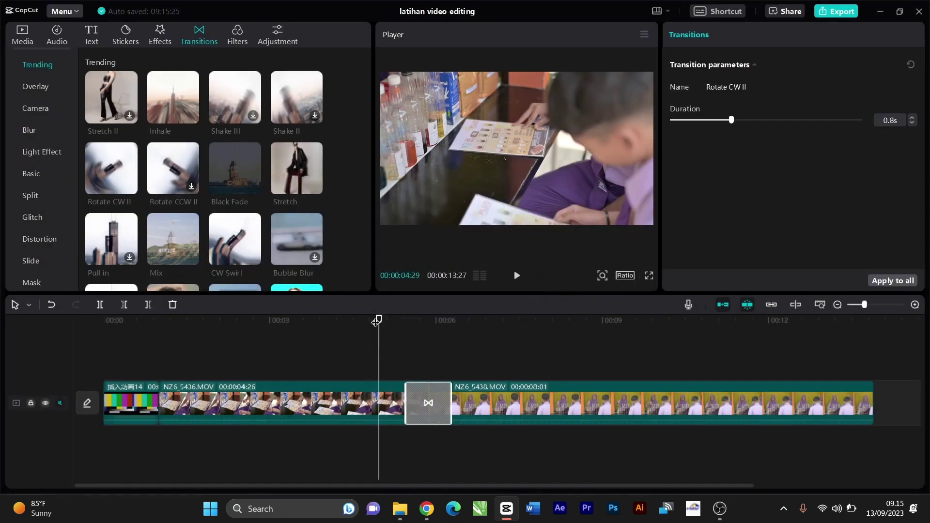
Play the timeline through the Rotate CW II transition and pause at 00:00:07:01.
left_click_drag(376, 322, 376, 346)
key("space")
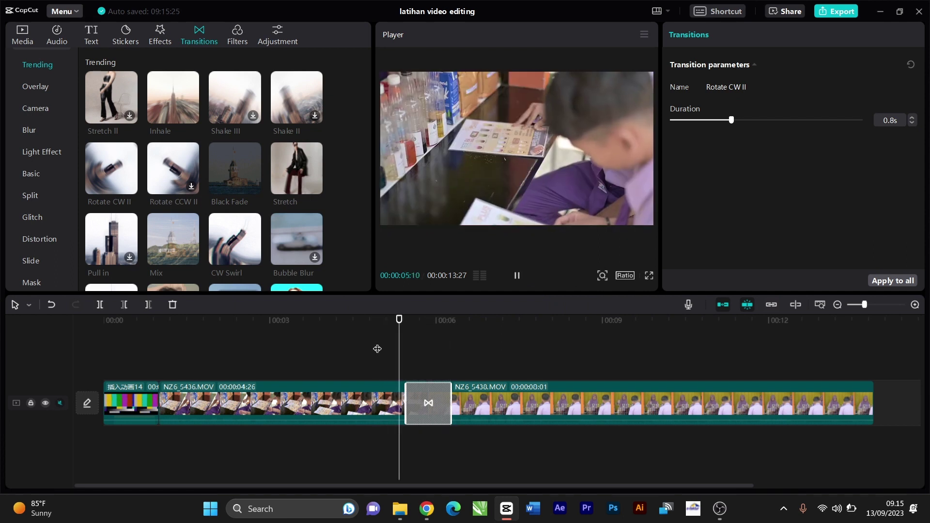
key("space")
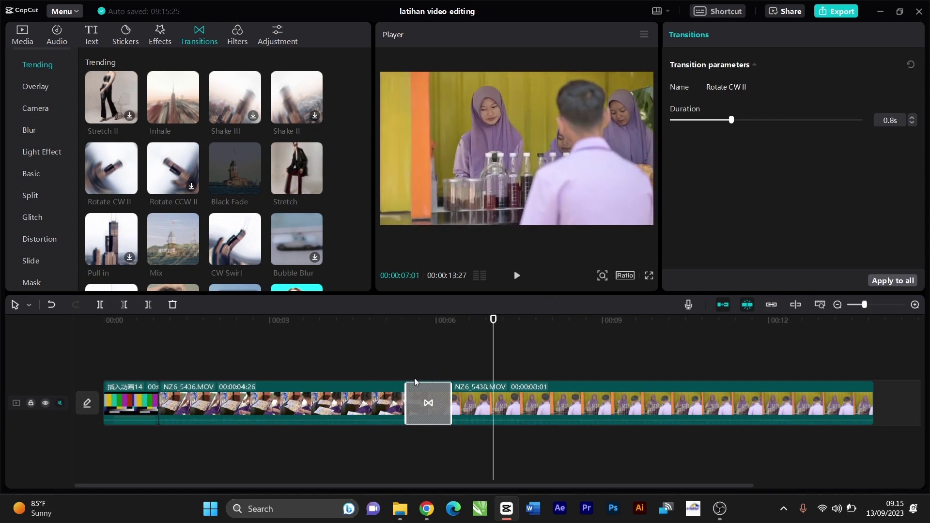
Browse the transitions library from the Trending category down to the MG category.
scroll(183, 198, "down", 2)
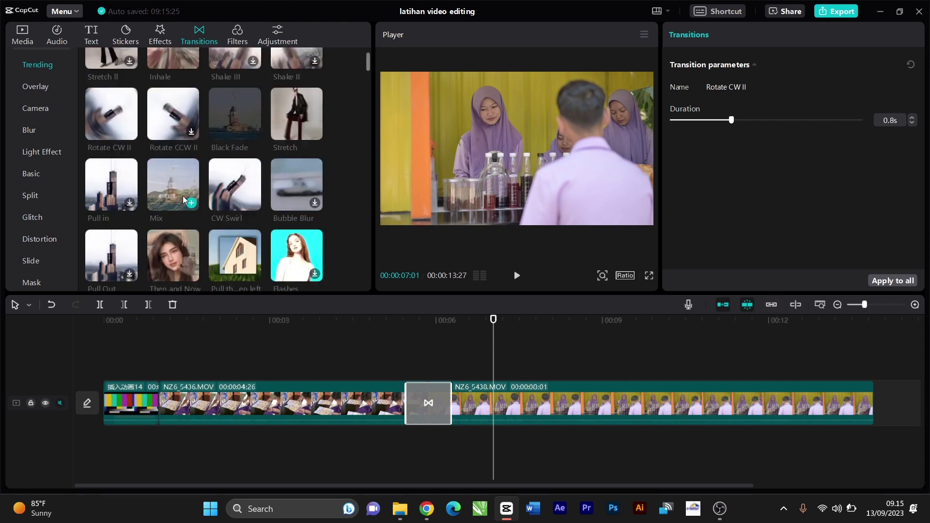
scroll(182, 195, "down", 20)
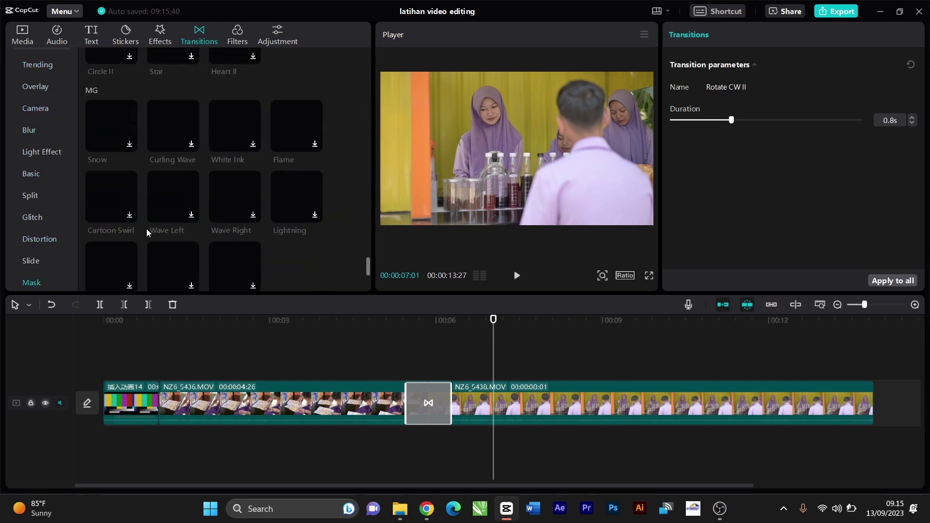
scroll(146, 229, "down", 4)
scroll(67, 111, "up", 3)
scroll(180, 52, "up", 2)
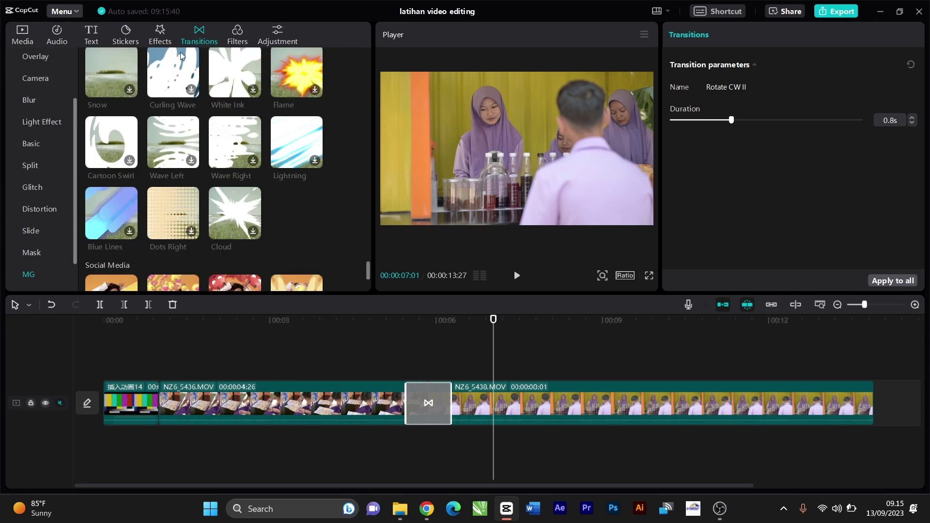
Browse the featured filters and preview San Francisco, Barbie and Humble on the footage.
left_click(235, 35)
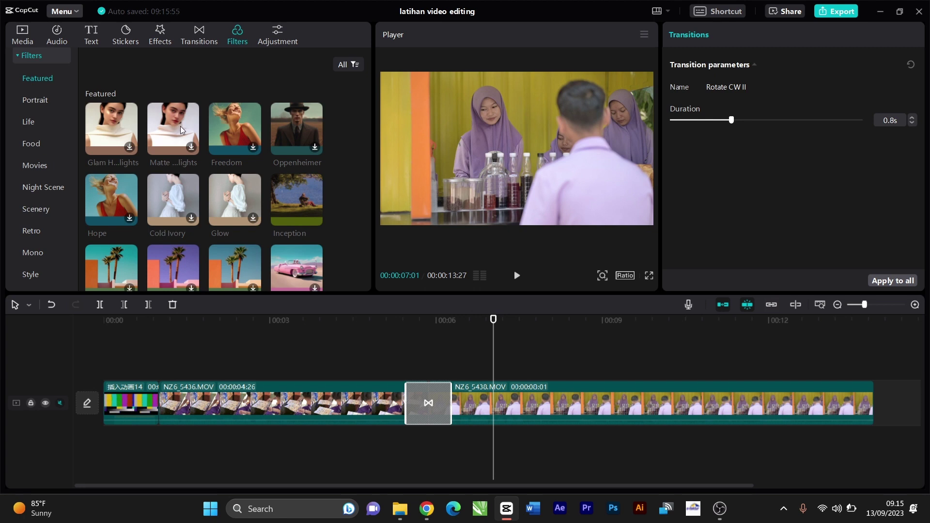
scroll(176, 206, "down", 2)
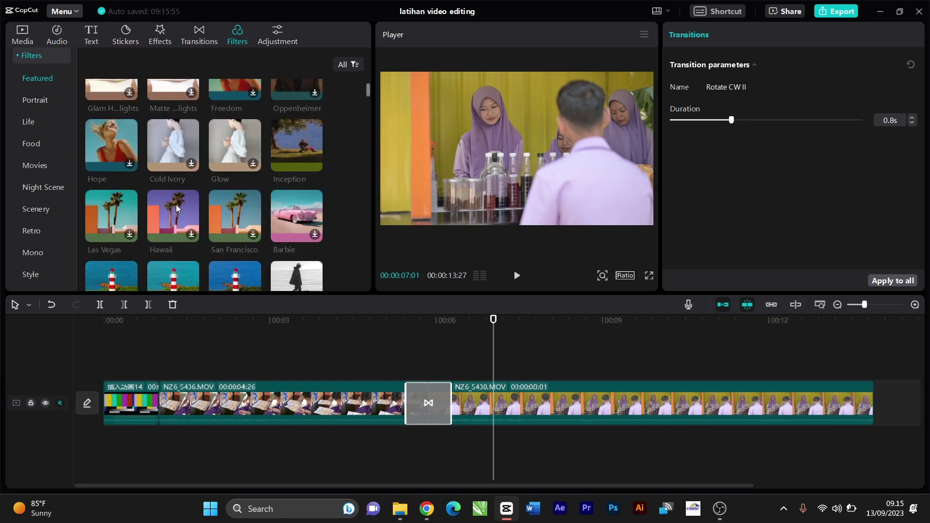
left_click(233, 212)
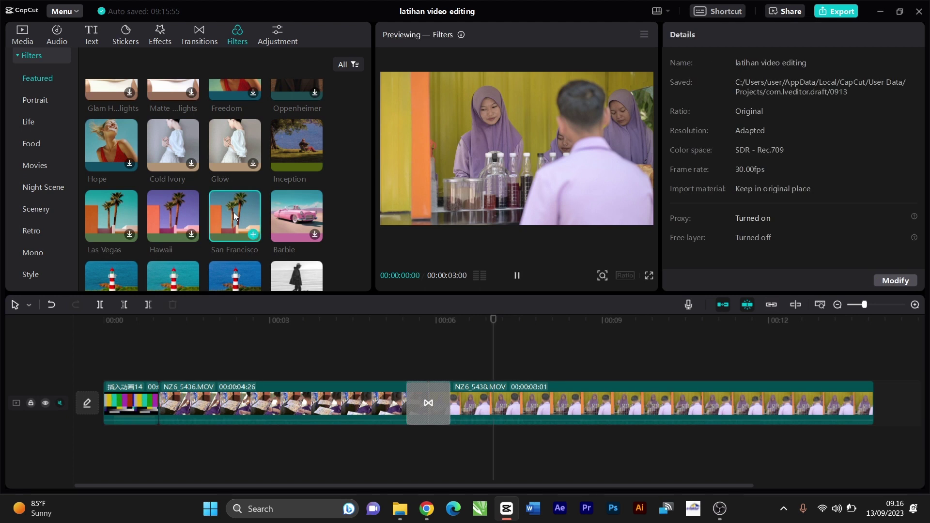
left_click(293, 206)
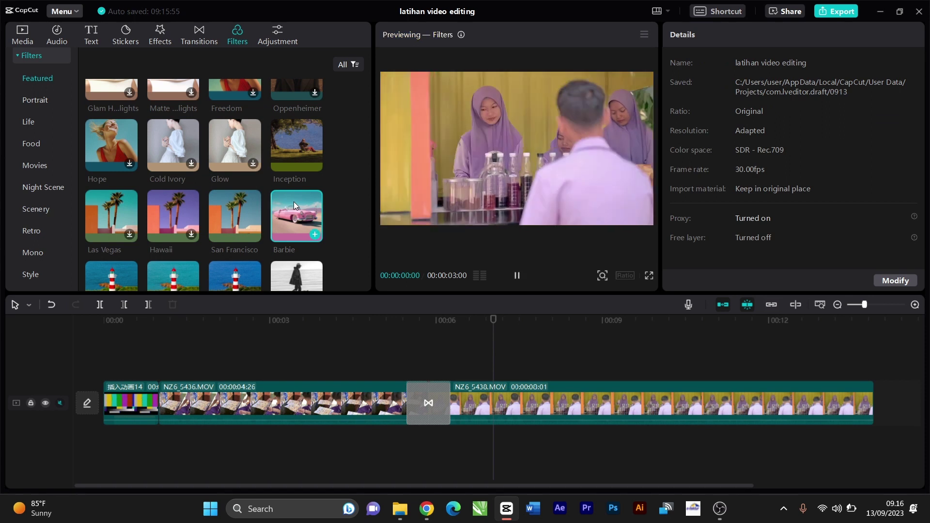
scroll(294, 202, "down", 2)
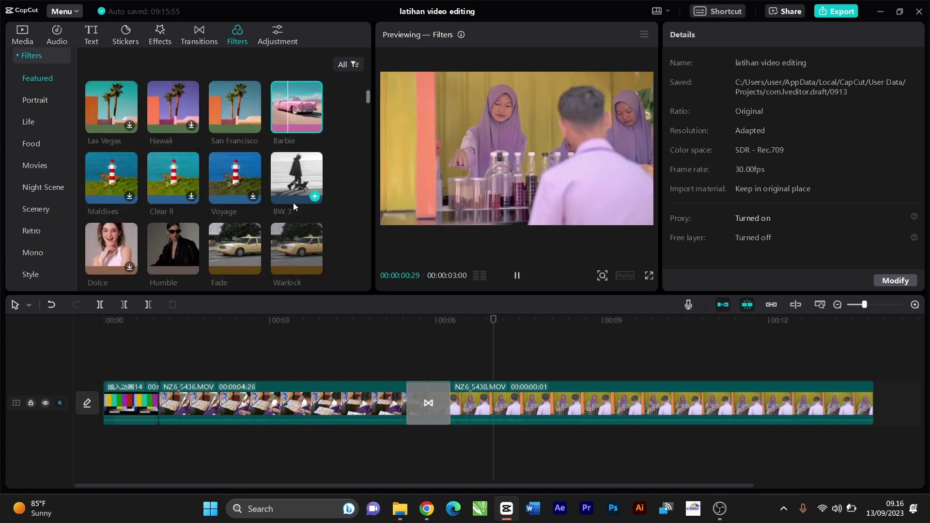
left_click(168, 243)
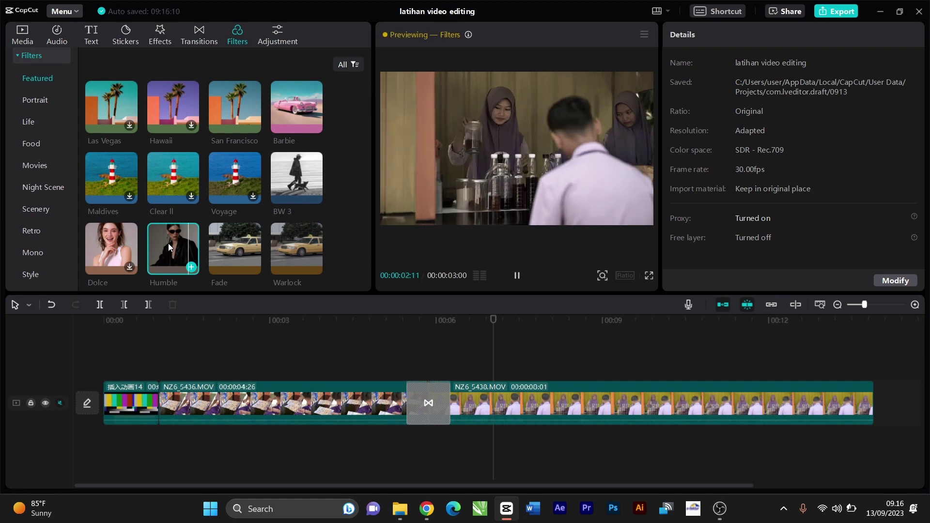
Add the Humble filter above the start of NZ6_5438.MOV and scrub through it to 00:00:07:24.
left_click_drag(174, 240, 469, 377)
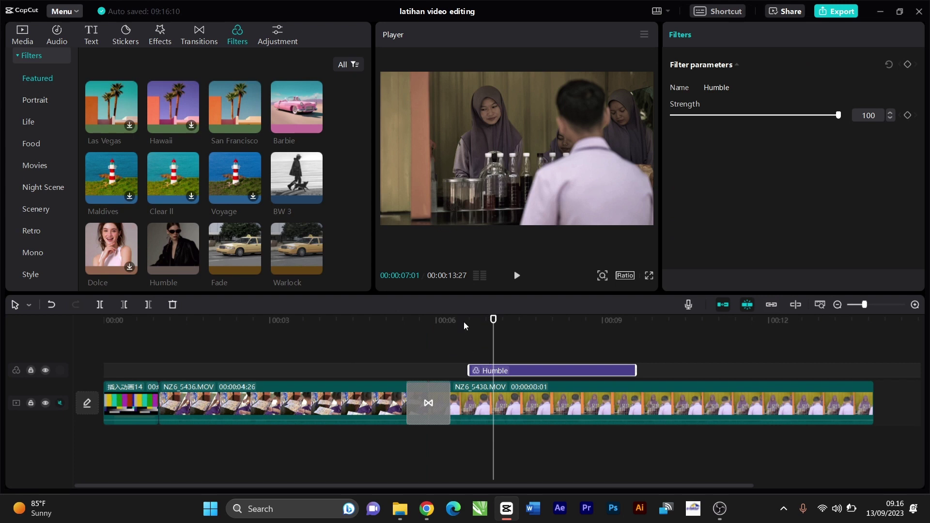
left_click_drag(464, 323, 535, 333)
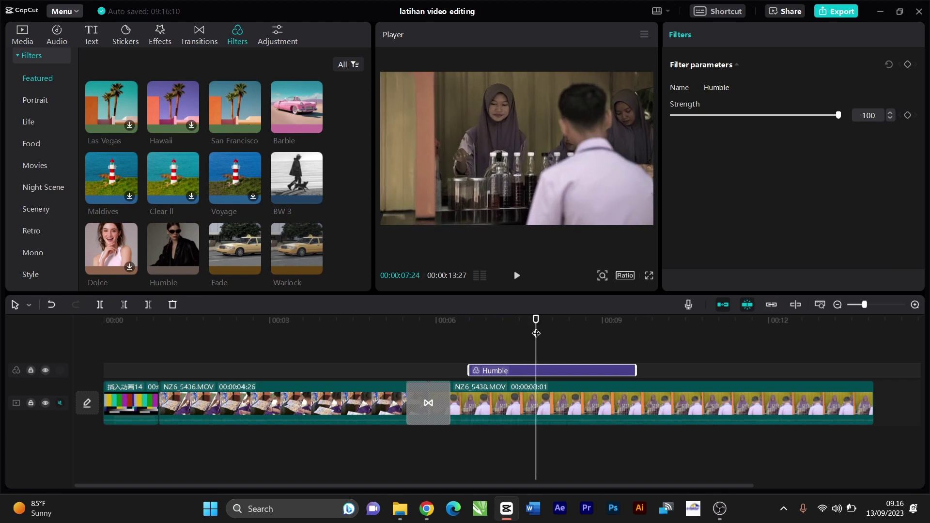
scroll(291, 92, "down", 5)
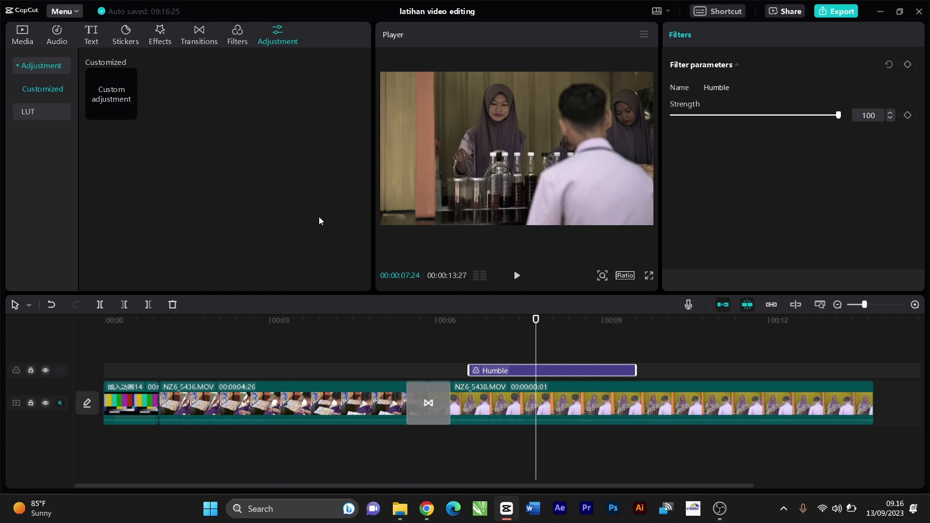
Place a custom adjustment layer above NZ6_5436.MOV and move the playhead to 00:00:03:05.
mouse_move(101, 99)
left_click_drag(122, 102, 262, 358)
left_click(284, 324)
mouse_move(285, 326)
left_mouse_down()
mouse_move(234, 326)
mouse_move(279, 326)
left_mouse_up()
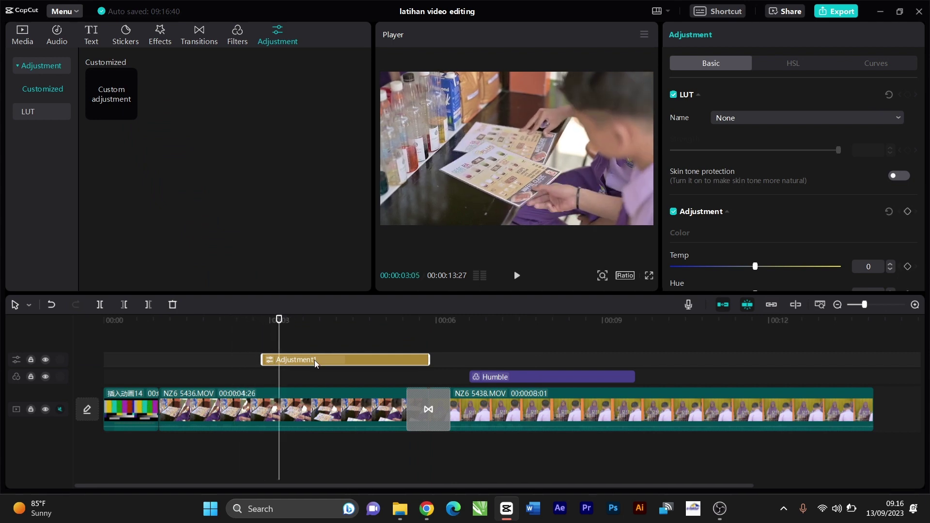
Set the adjustment layer's Temp to 50 and Saturation to -50.
scroll(774, 211, "down", 3)
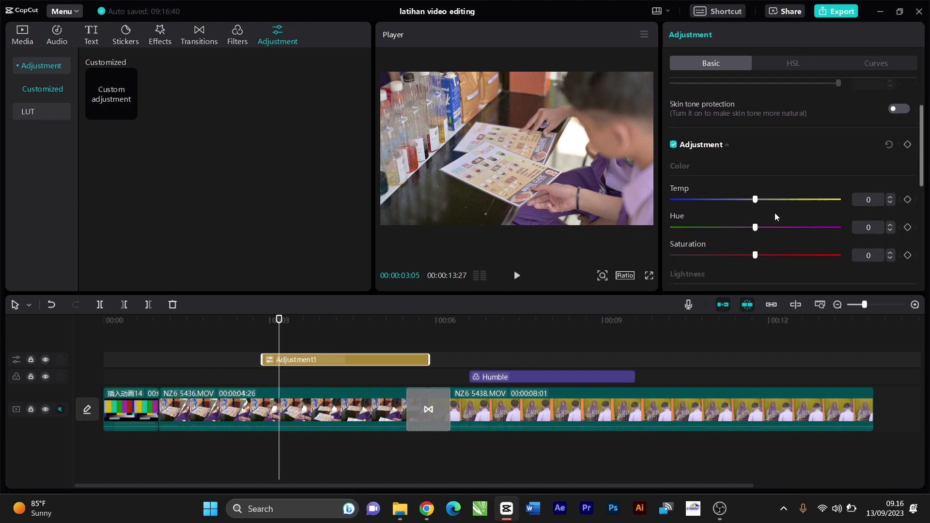
scroll(772, 214, "down", 6)
scroll(771, 217, "up", 4)
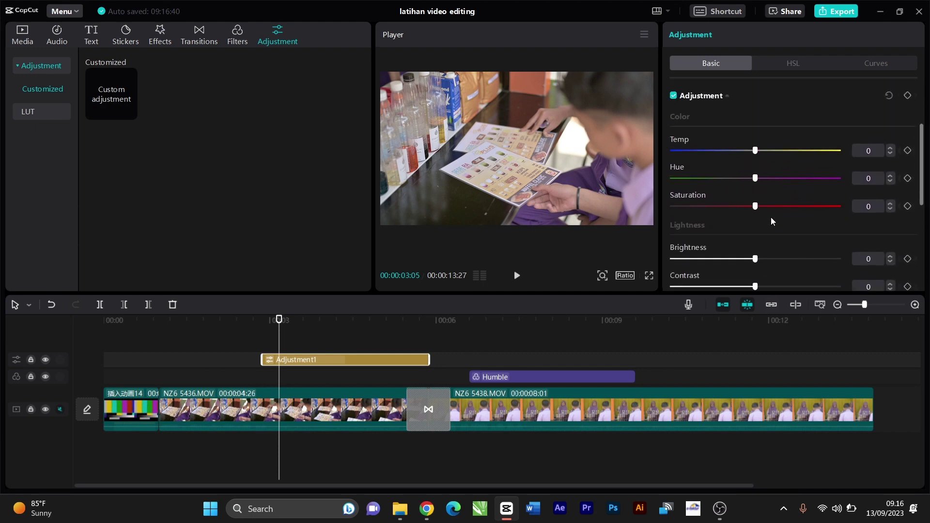
scroll(771, 217, "up", 4)
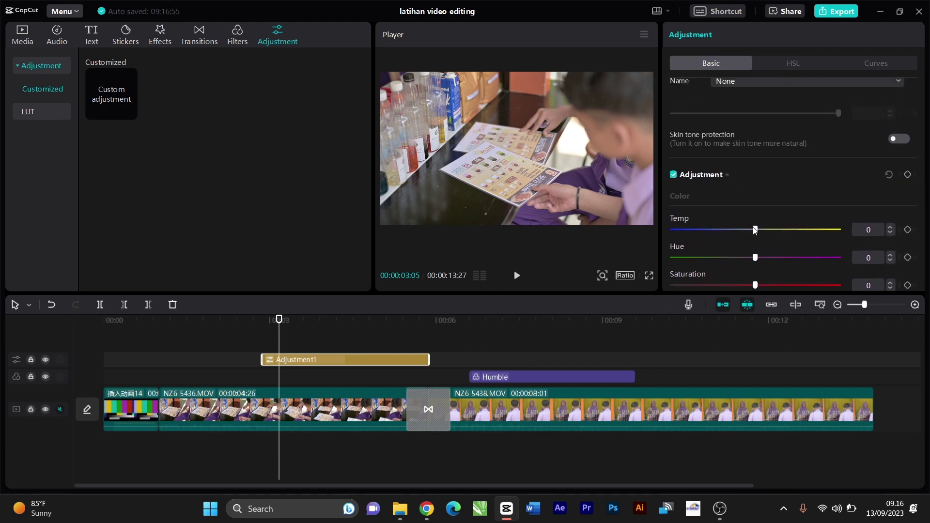
left_click_drag(792, 226, 860, 228)
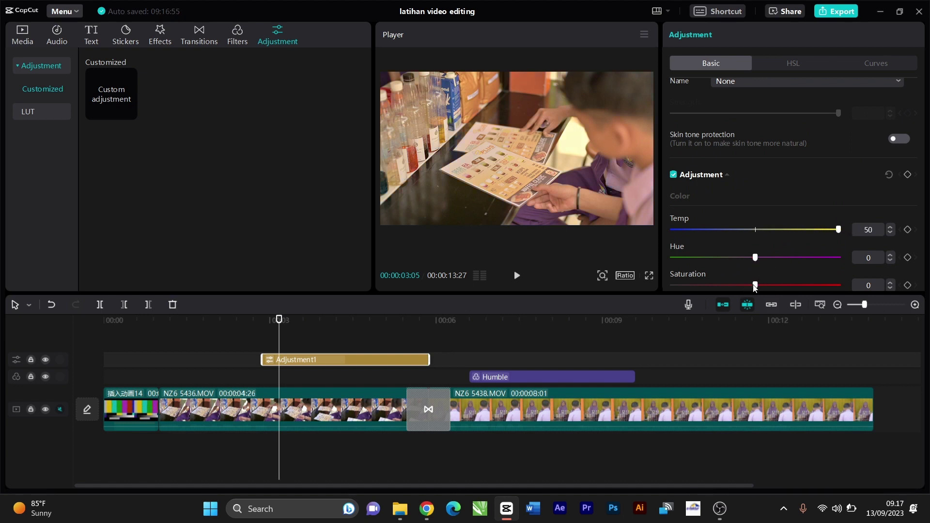
left_click_drag(755, 286, 672, 285)
scroll(729, 243, "down", 3)
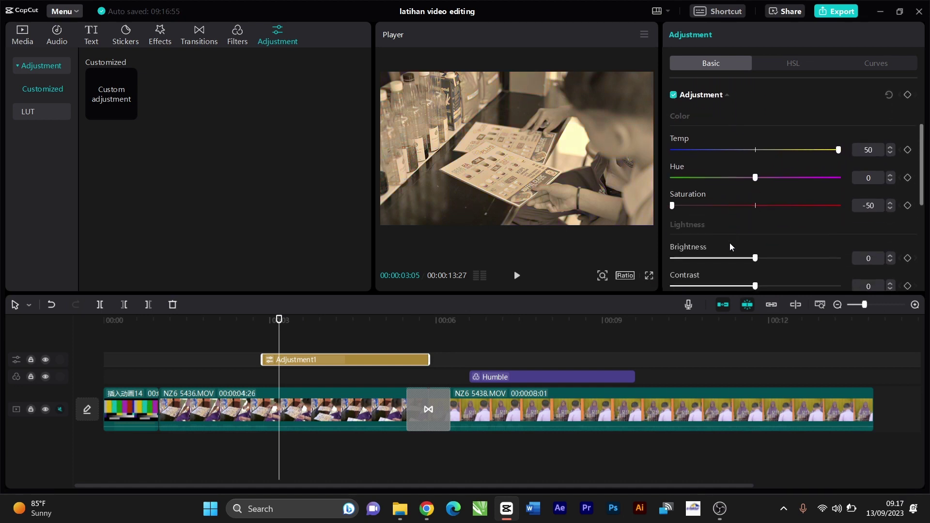
Set the adjustment layer's Brightness to 14 and Contrast to -18.
left_click(758, 240)
left_click_drag(764, 239, 779, 239)
left_click_drag(754, 268, 724, 268)
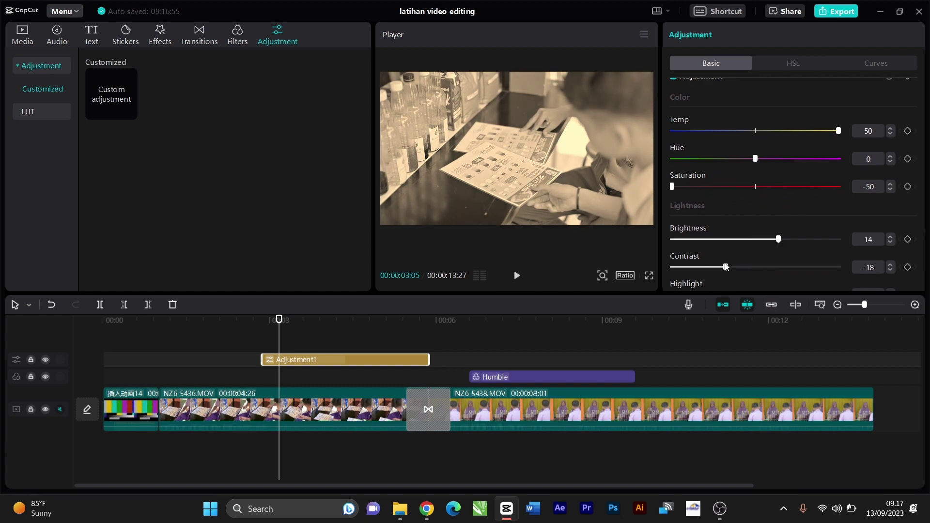
Scrub through the adjusted section of NZ6_5436.MOV to compare the color change, ending at 00:00:03:07.
left_click_drag(255, 321, 334, 324)
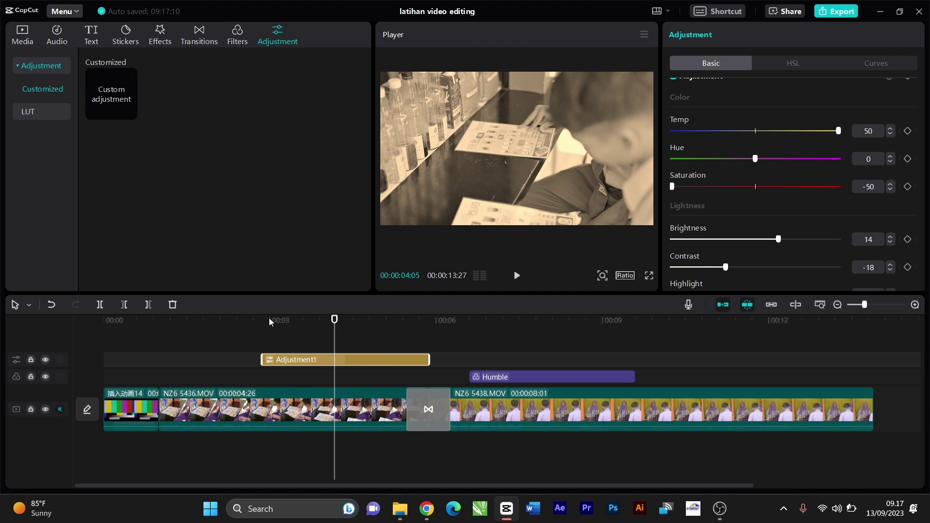
left_click(246, 324)
left_click_drag(247, 324, 284, 328)
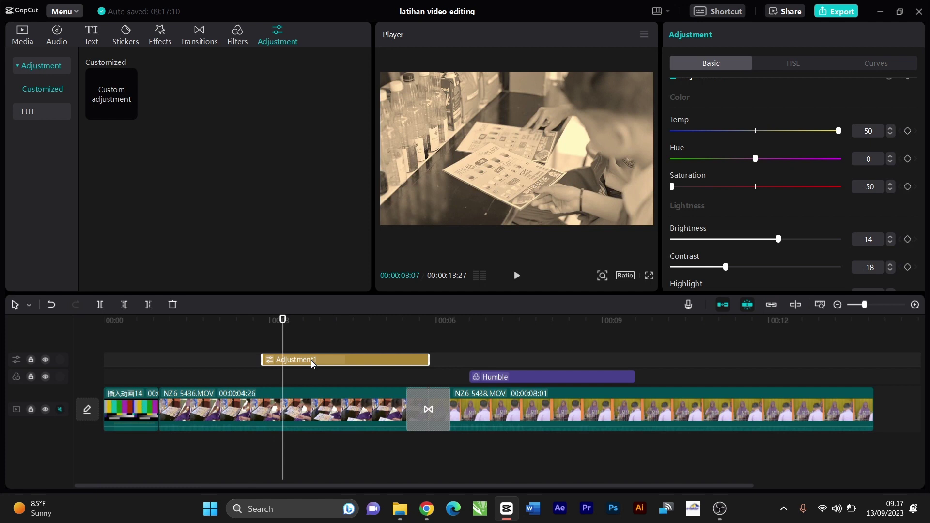
Delete the custom adjustment layer and the Humble filter from the timeline.
key("Delete")
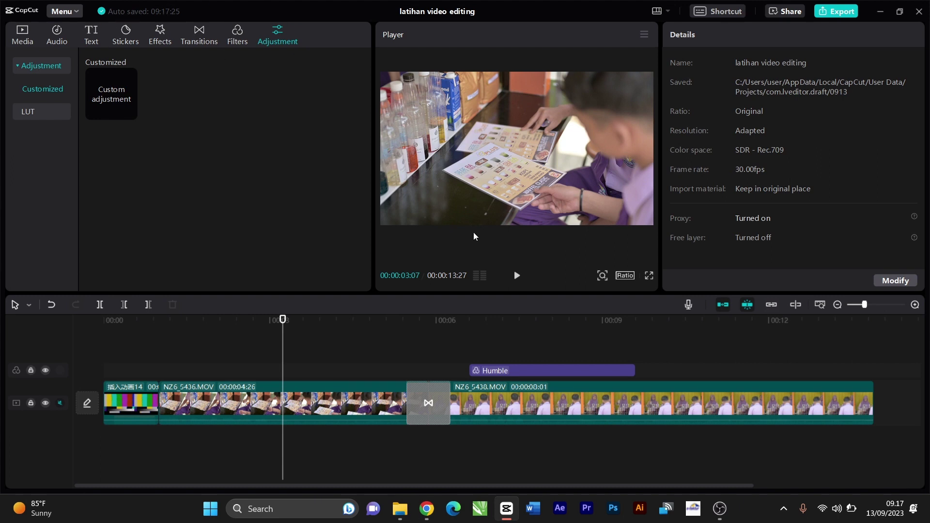
left_click(495, 372)
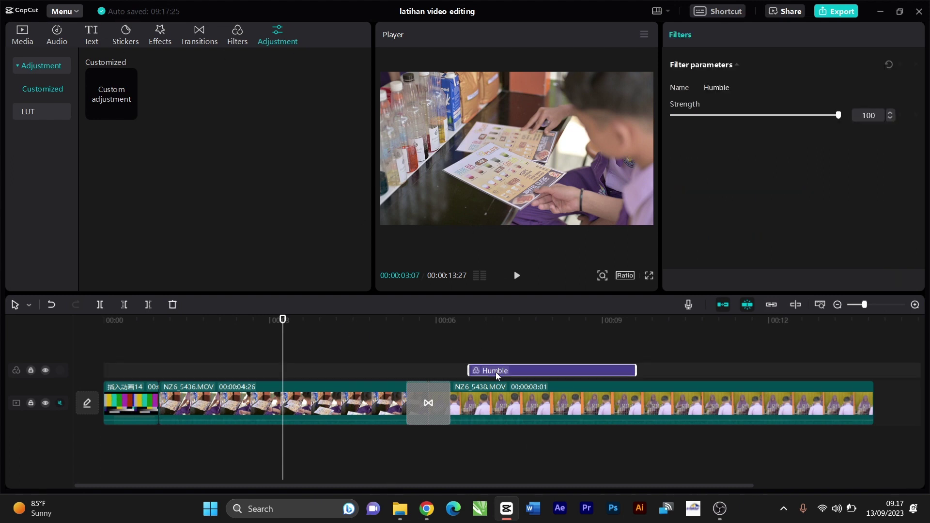
key("Delete")
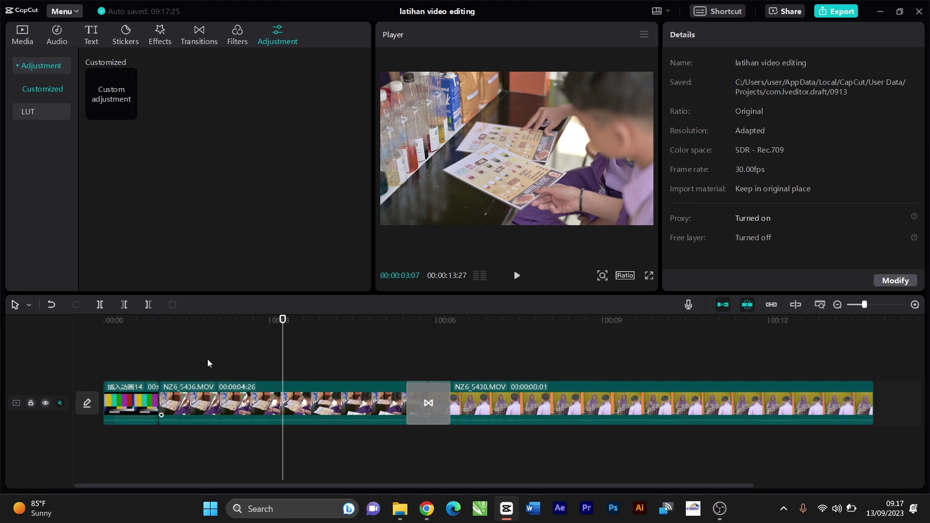
Switch to File Explorer and add the Inspirational Cinematic Post Rock MP3 from Local Disk (E:)'s BACKSOUND folder to the start of the CapCut timeline.
left_click(250, 393)
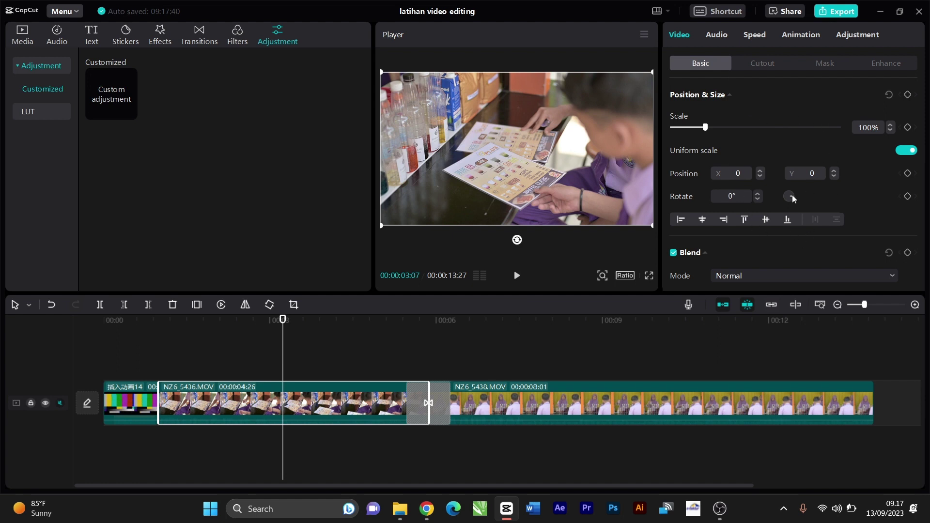
left_click(406, 510)
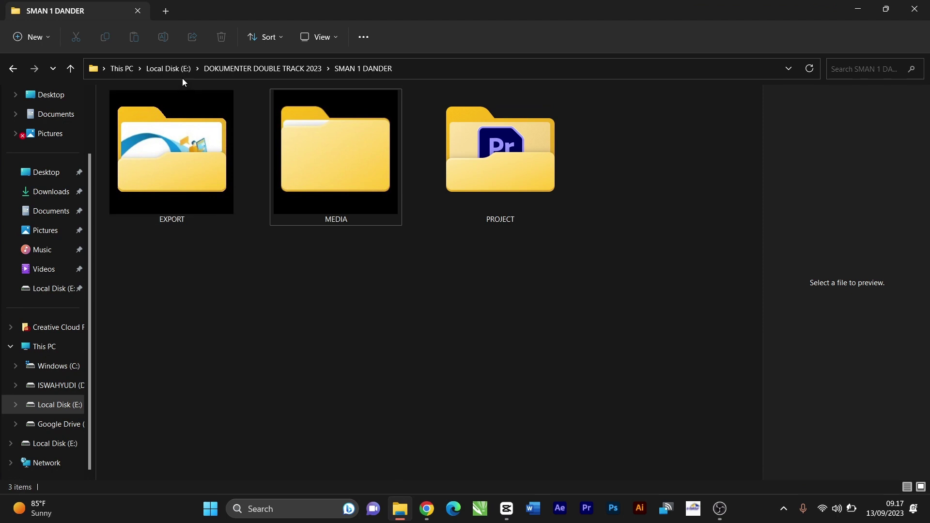
left_click(172, 70)
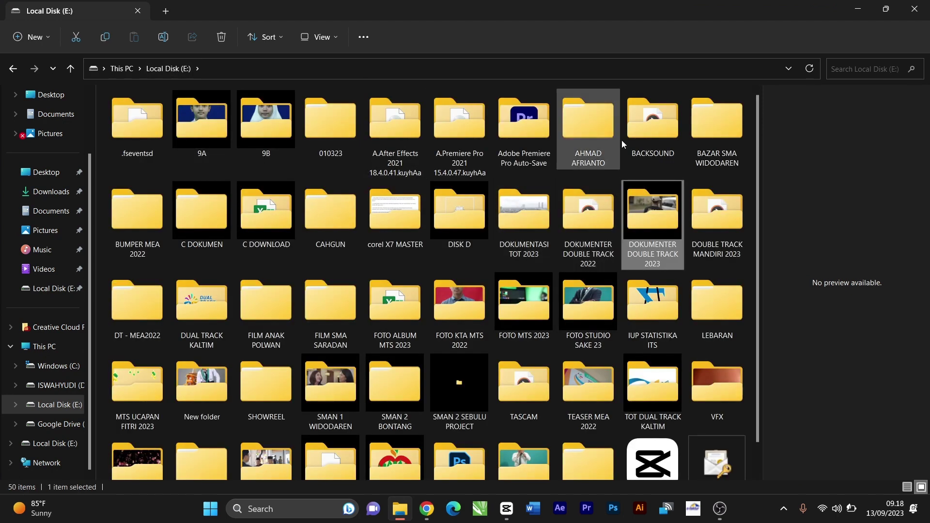
double_click(625, 138)
left_click_drag(165, 130, 47, 432)
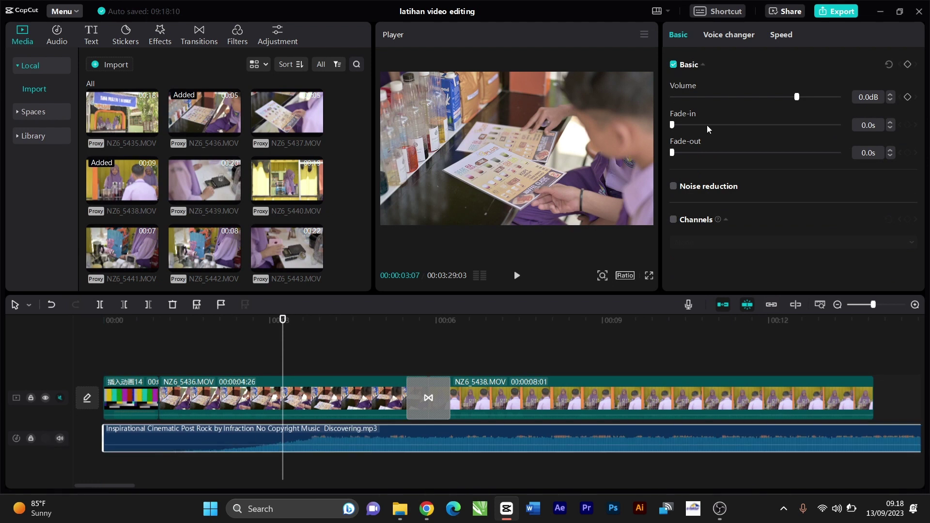
Select the NZ6_5436.MOV clip and move the playhead to 00:00:02:22.
left_click(321, 395)
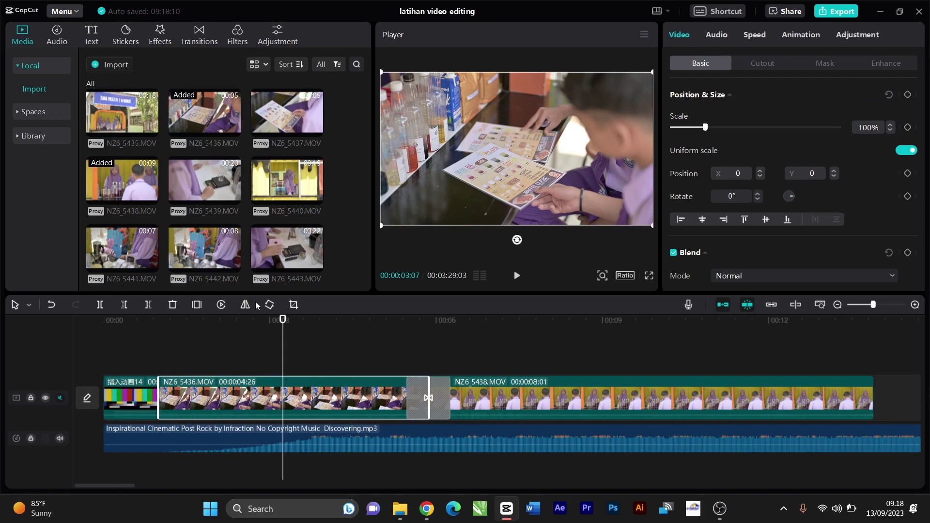
left_click(255, 322)
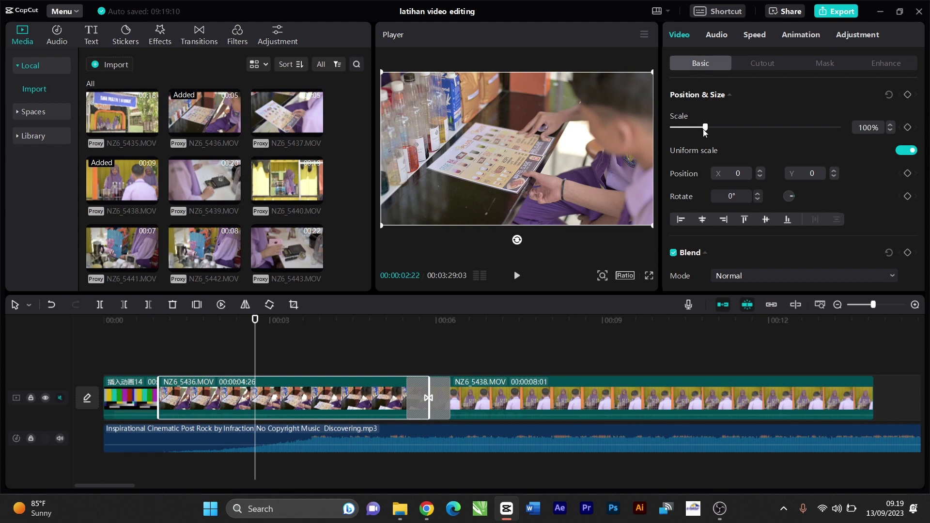
Scale NZ6_5436.MOV to 107%, shift its X position to -108 and rotate it to -33°.
mouse_move(704, 129)
left_mouse_down()
mouse_move(731, 129)
mouse_move(687, 130)
mouse_move(705, 130)
left_mouse_up()
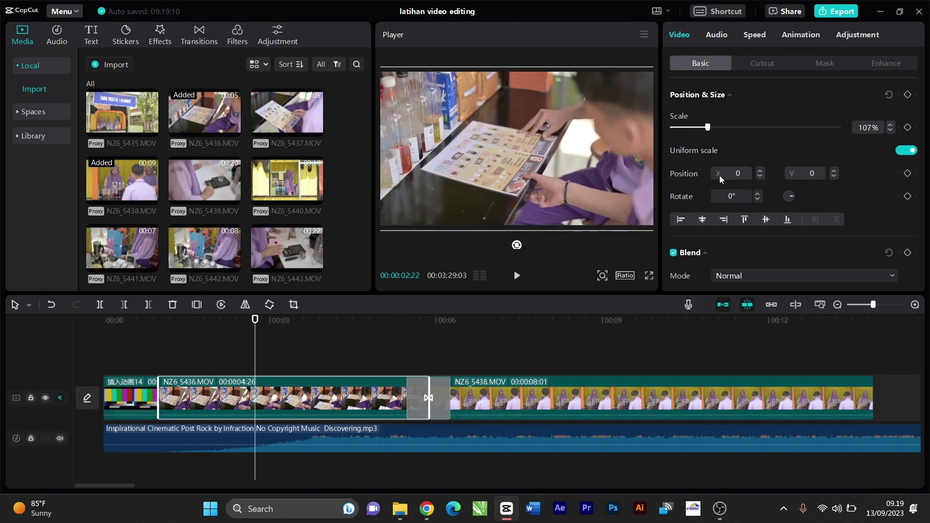
left_click(759, 178)
left_click(760, 179)
left_click(759, 179)
left_click(759, 178)
left_click(760, 179)
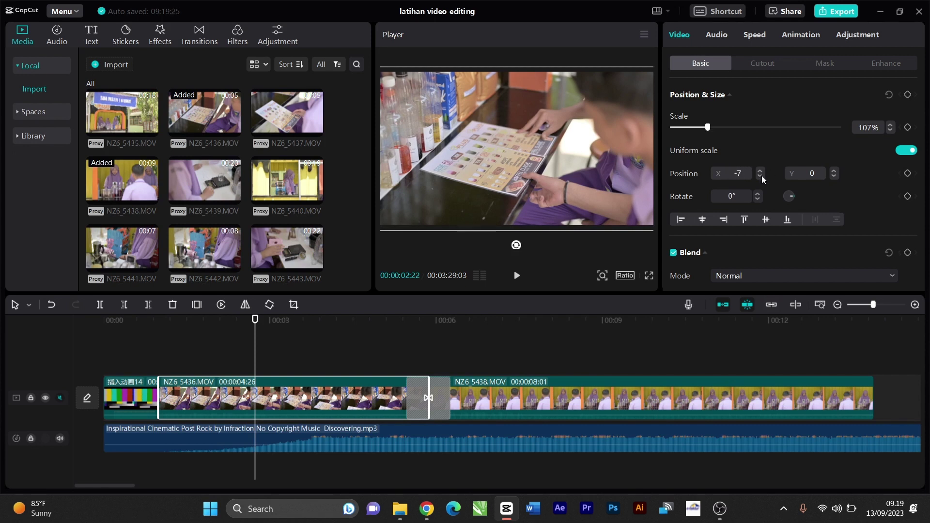
left_click_drag(761, 175, 758, 197)
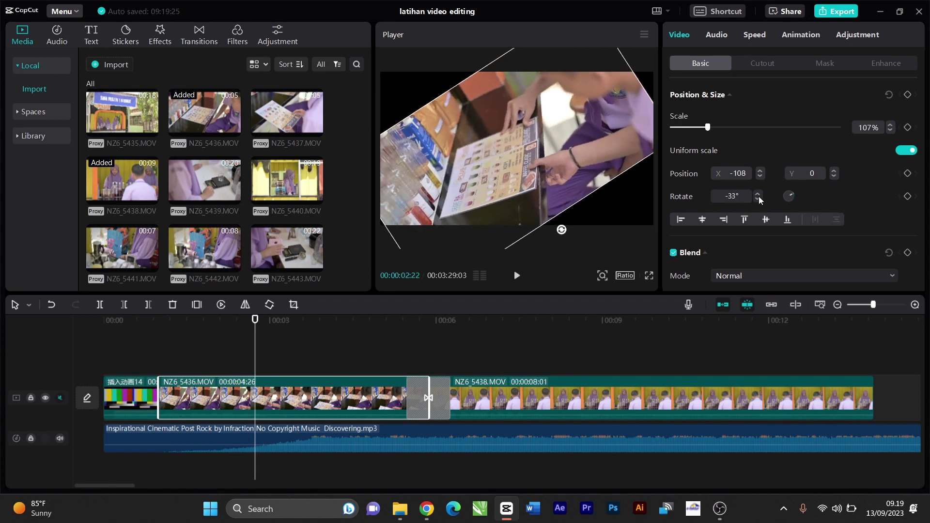
Undo the scale, position and rotation changes on NZ6_5436.MOV.
key("ctrl+z")
key("ctrl+z")
key("ctrl+z")
key("ctrl+z")
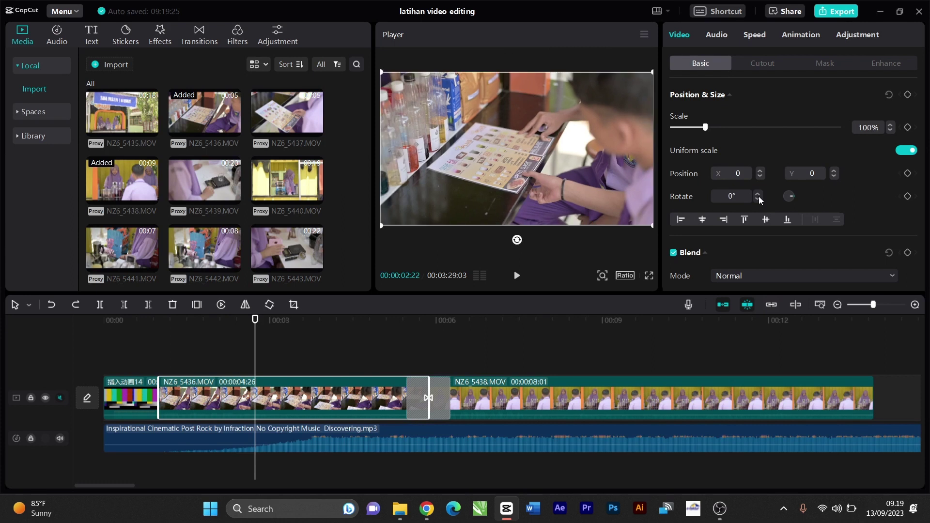
Turn on Stabilize for the NZ6_5436.MOV clip with the Recommended level and collapse its settings.
scroll(743, 234, "down", 3)
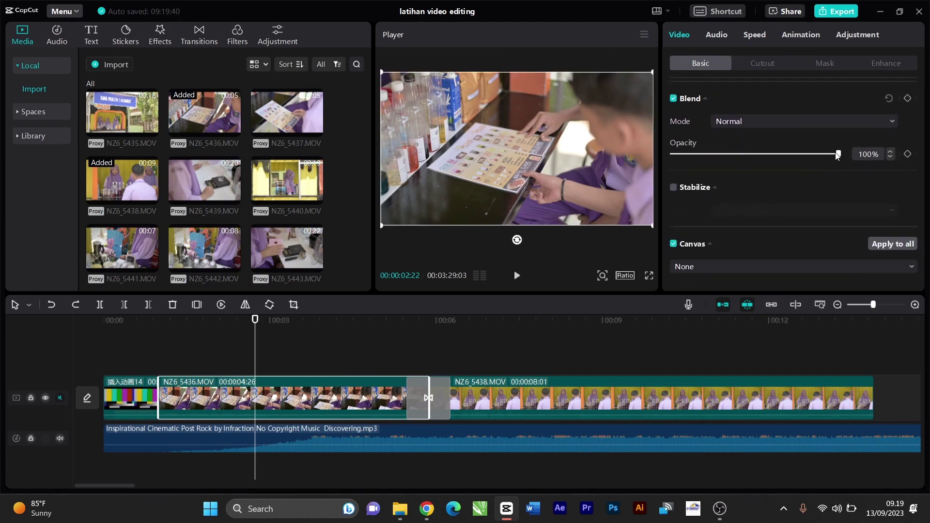
left_click_drag(838, 155, 861, 155)
left_click(674, 187)
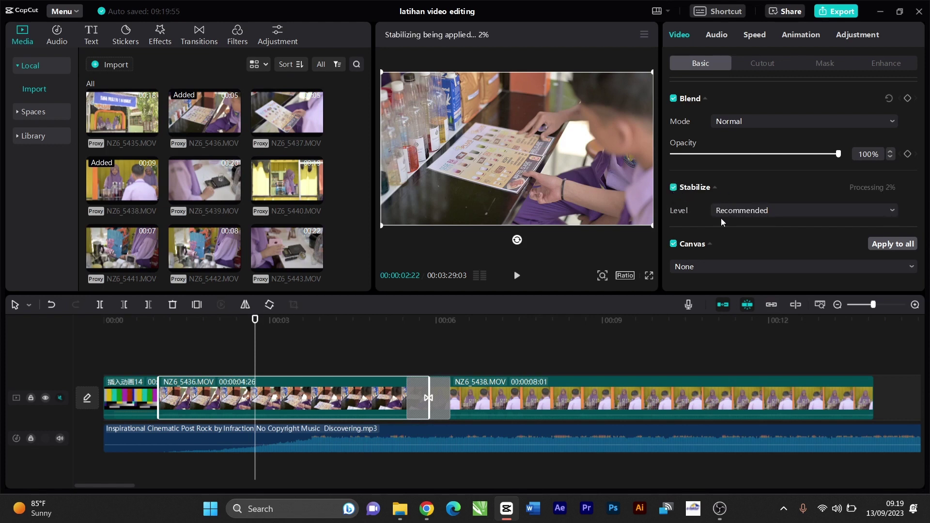
left_click(766, 211)
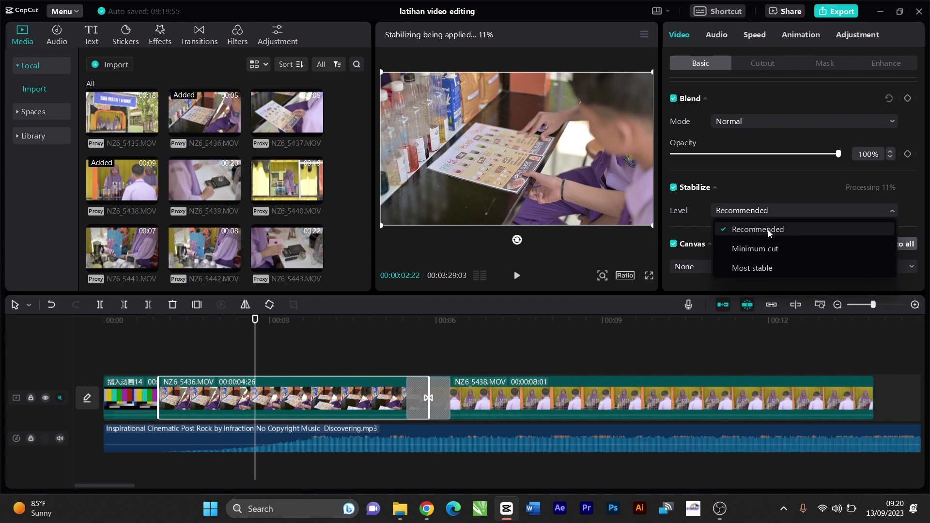
left_click(777, 179)
left_click(772, 190)
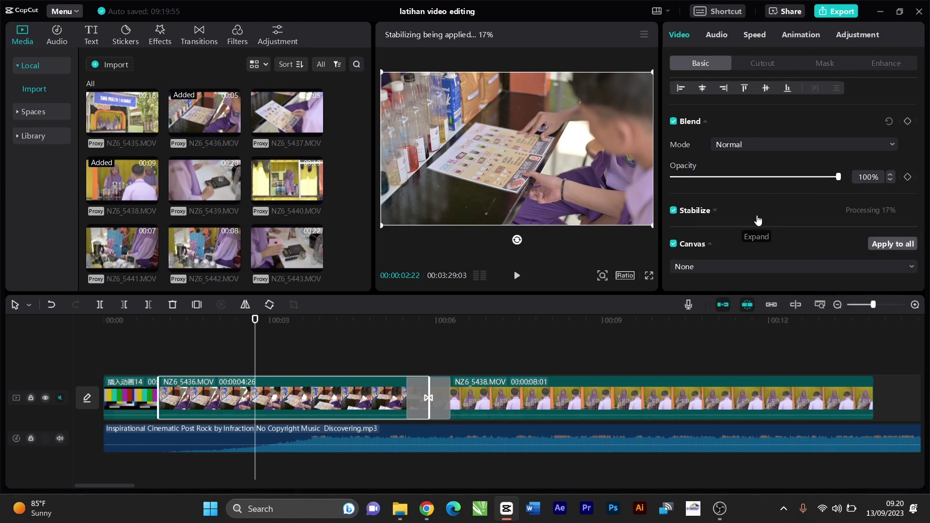
Review the canvas background options and the Chroma key and Auto cutout settings for the clip.
left_click(702, 243)
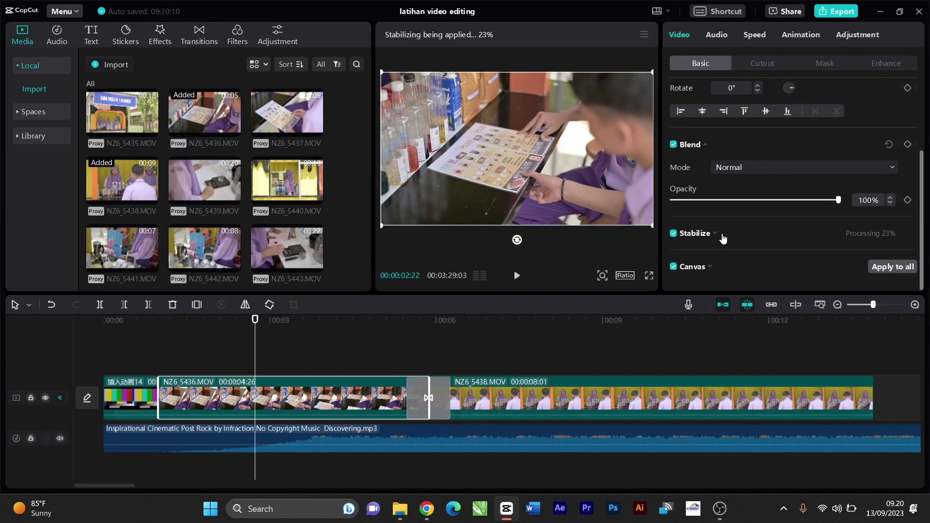
left_click(702, 267)
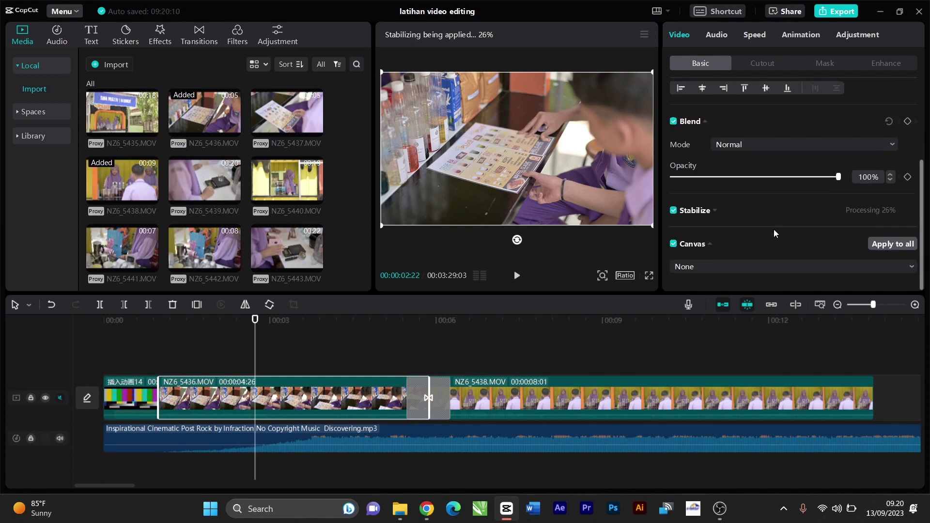
left_click(771, 268)
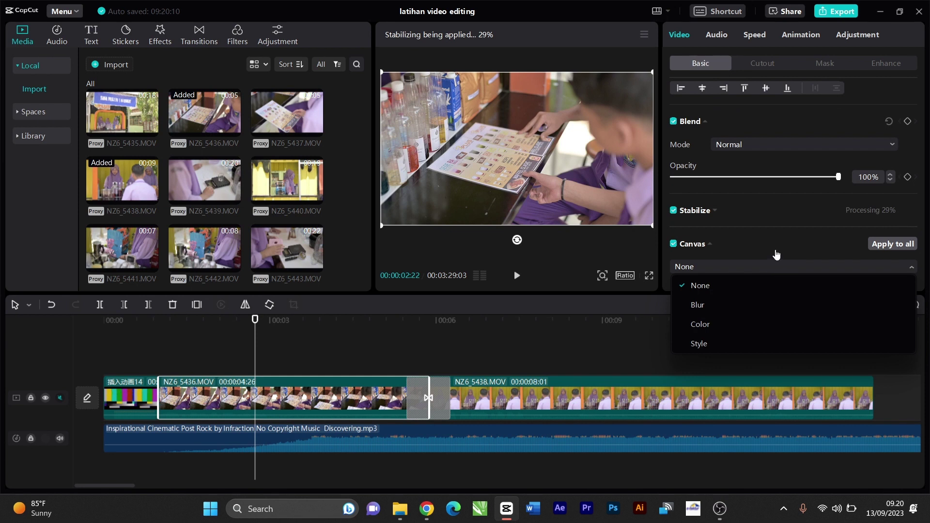
left_click(775, 254)
left_click(775, 253)
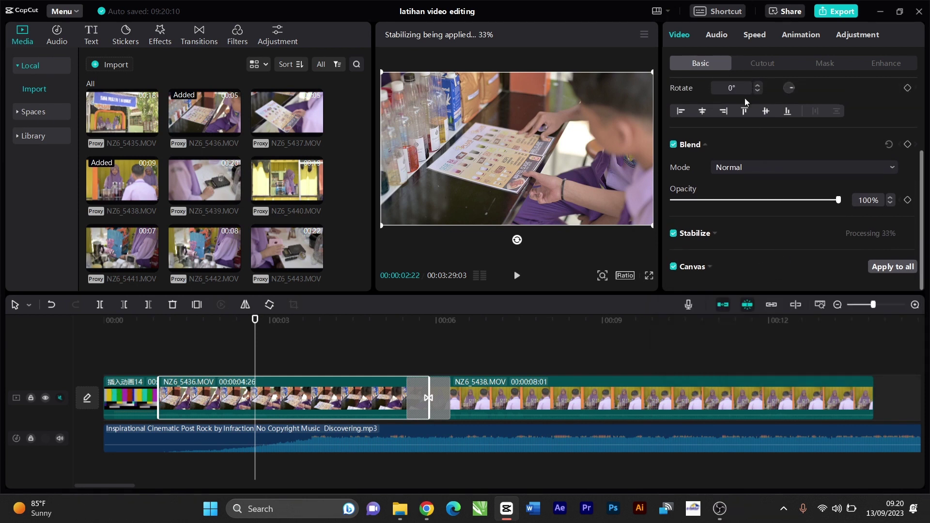
left_click(767, 66)
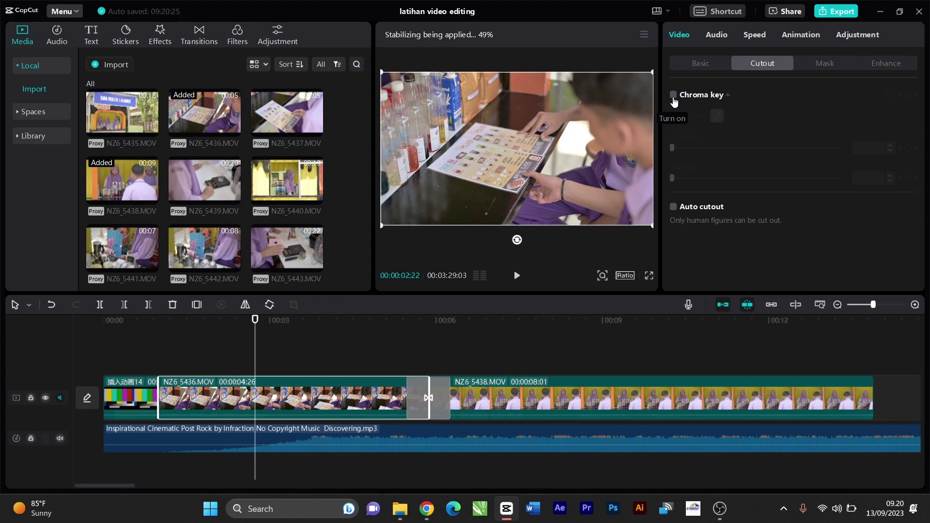
Try a Filmstrip mask on NZ6_5436.MOV, enlarge it to size 663 and undo the mask.
left_click(818, 64)
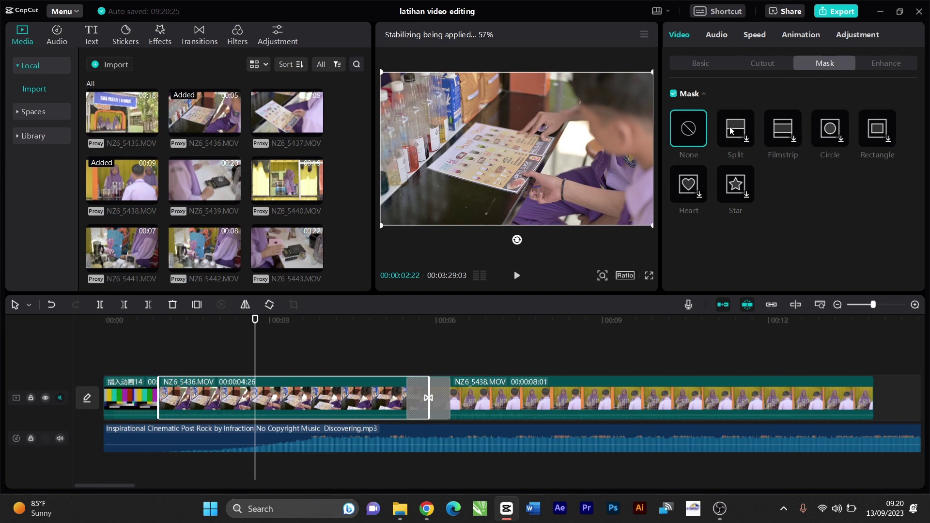
left_click(780, 133)
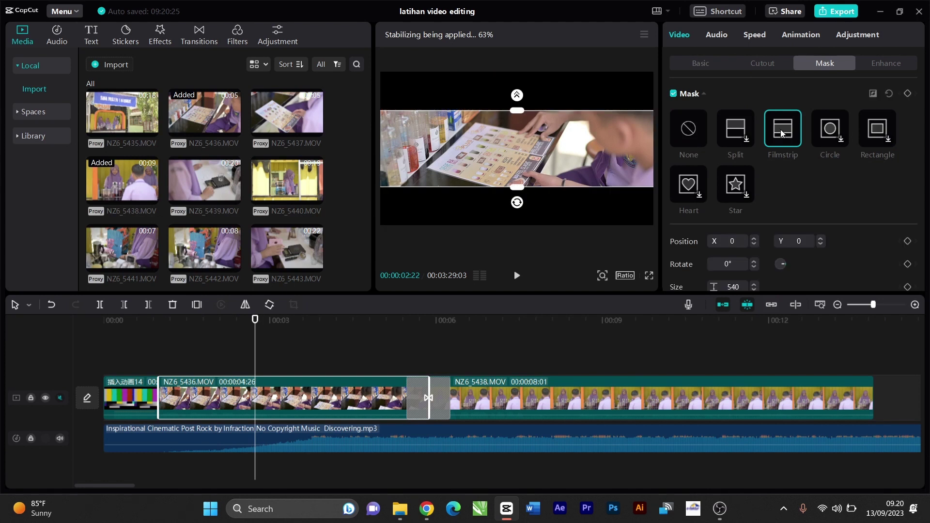
left_click_drag(515, 113, 516, 80)
left_click_drag(515, 80, 519, 104)
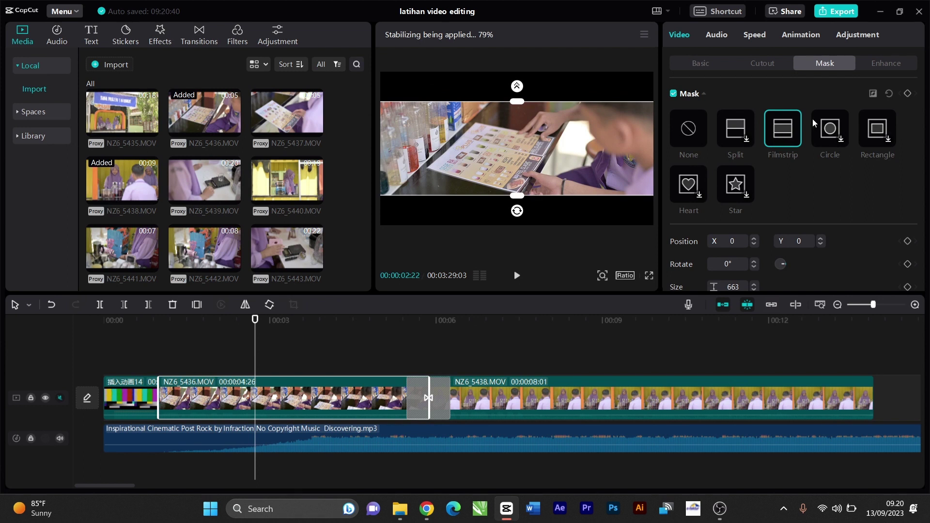
key("ctrl+z")
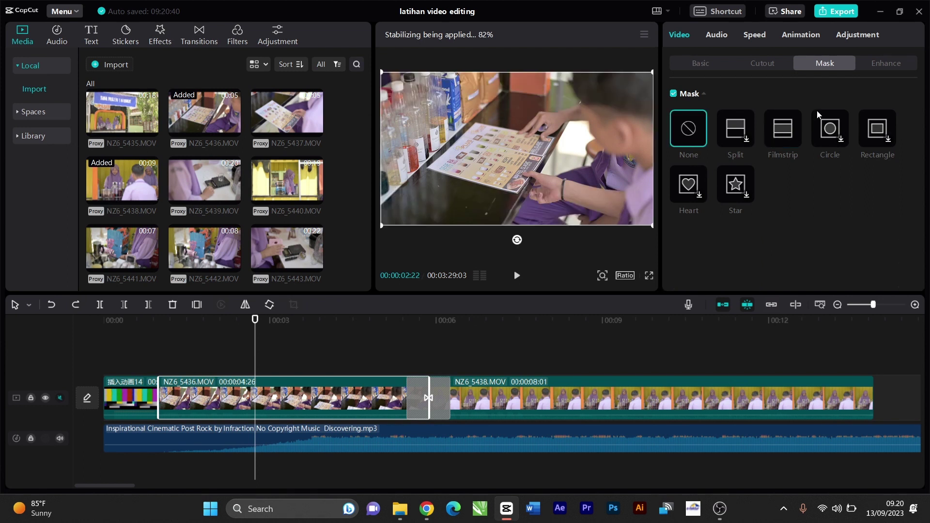
View the clip's face enhancement settings and set its audio volume to -31.7 dB.
left_click(881, 62)
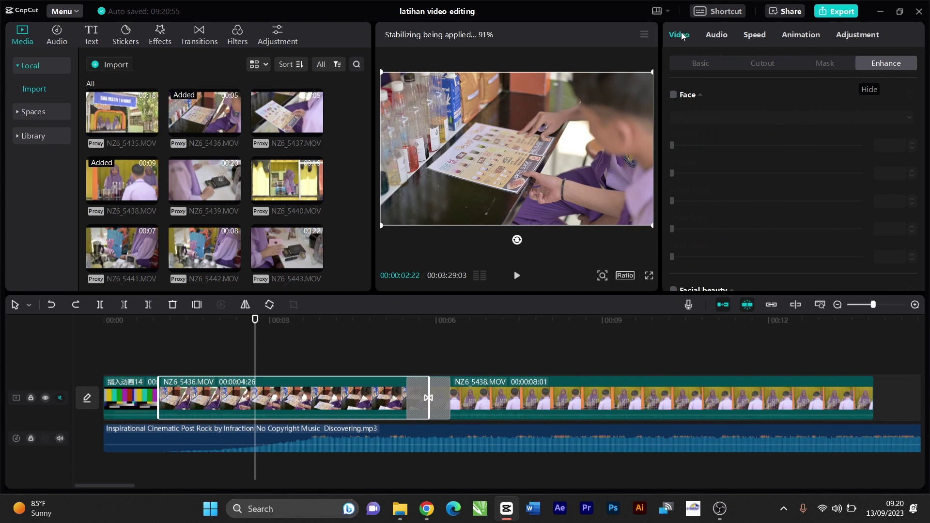
left_click(716, 35)
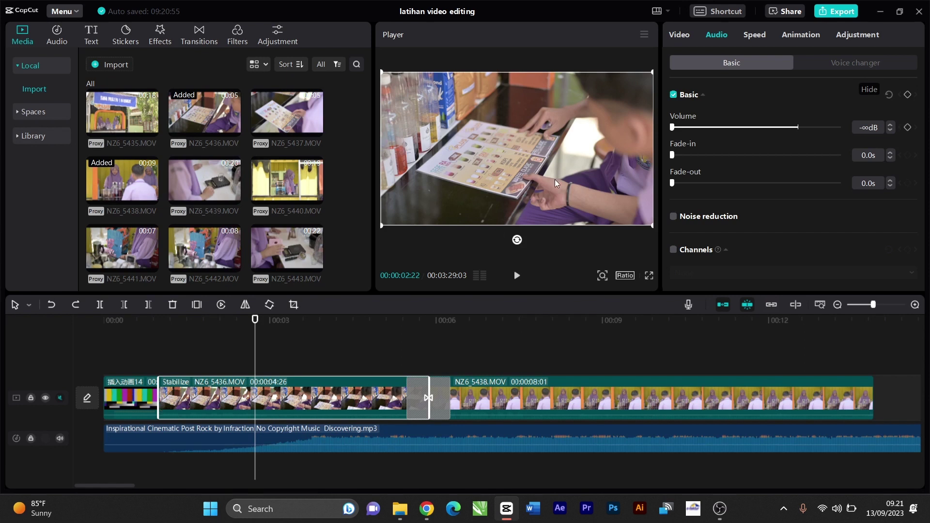
left_click(726, 128)
mouse_move(726, 128)
left_mouse_down()
mouse_move(687, 127)
mouse_move(763, 125)
mouse_move(730, 133)
left_mouse_up()
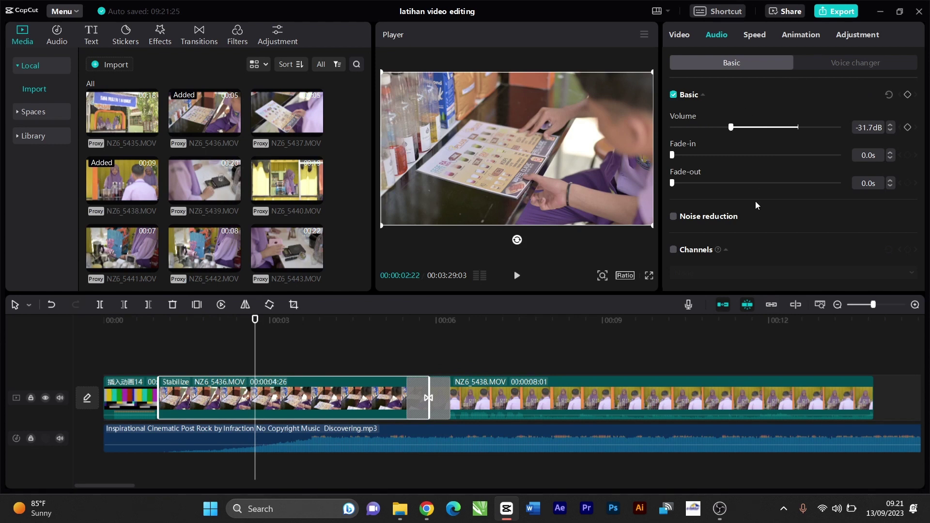
Turn on noise reduction for the clip's audio and review the available voice changer characters.
scroll(754, 202, "down", 1)
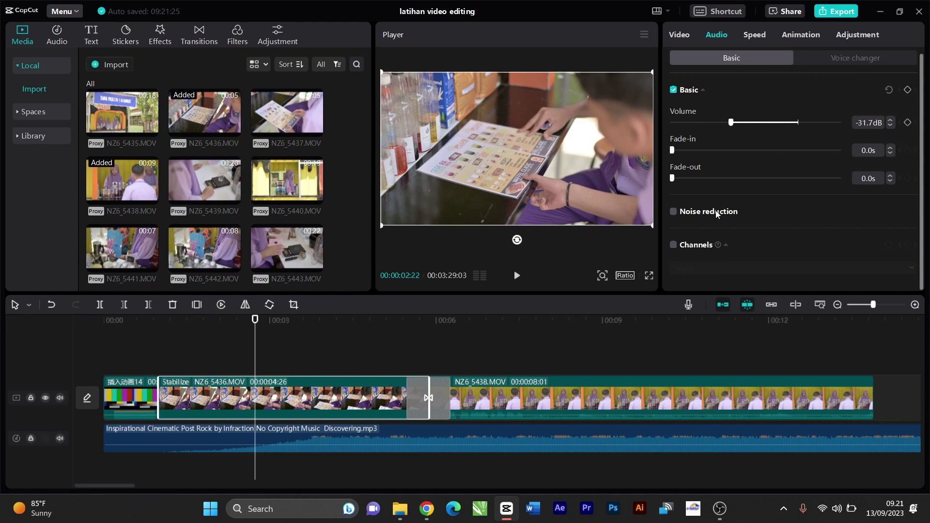
left_click(674, 213)
left_click(674, 246)
left_click(674, 245)
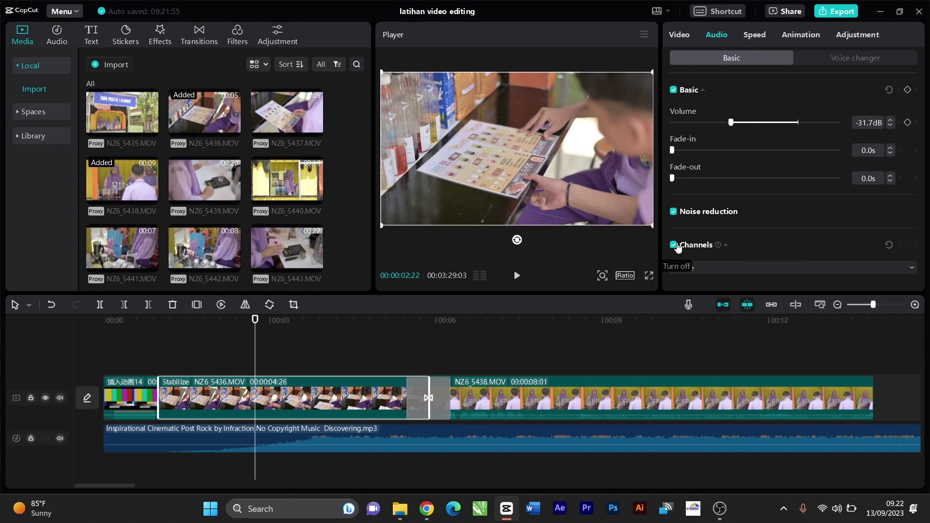
left_click(673, 245)
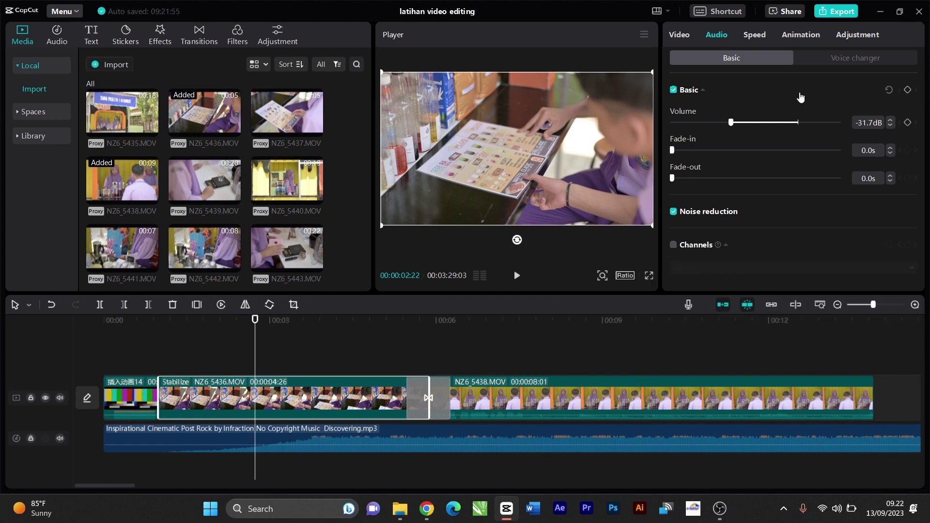
left_click(833, 57)
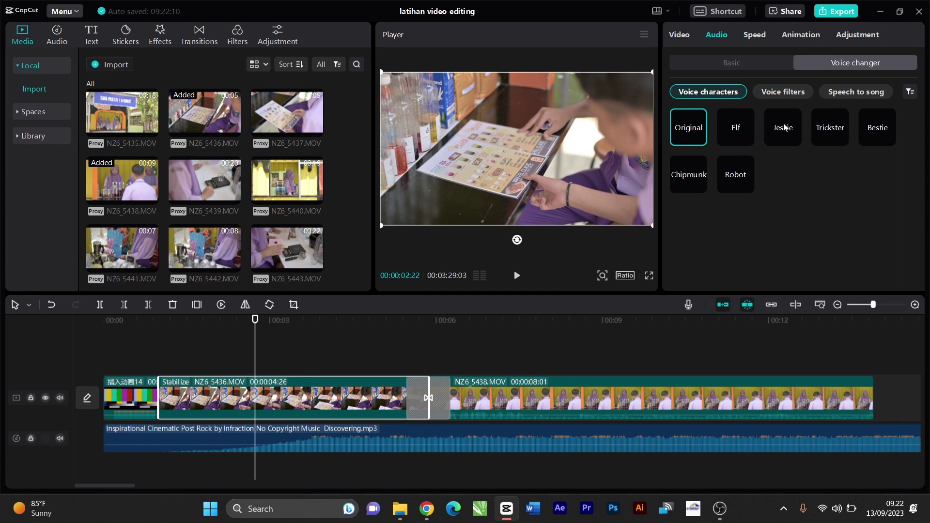
left_click(744, 63)
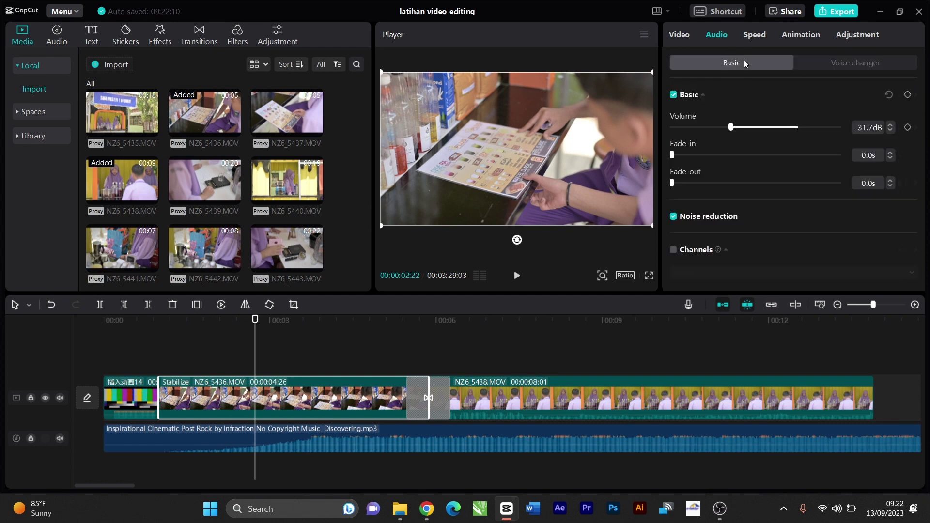
Slow NZ6_5436.MOV to 0.5x and preview it, then reduce the speed further to 0.3x.
left_click(749, 34)
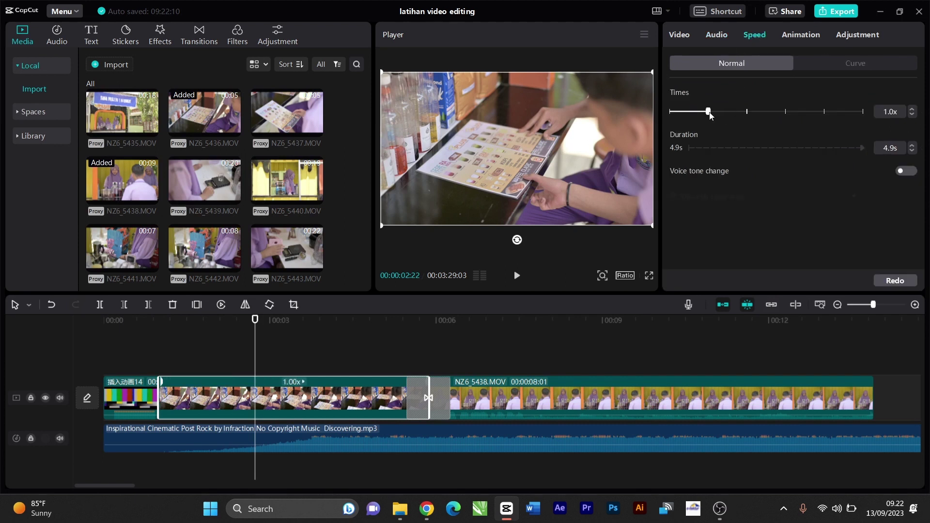
left_click_drag(710, 115, 689, 114)
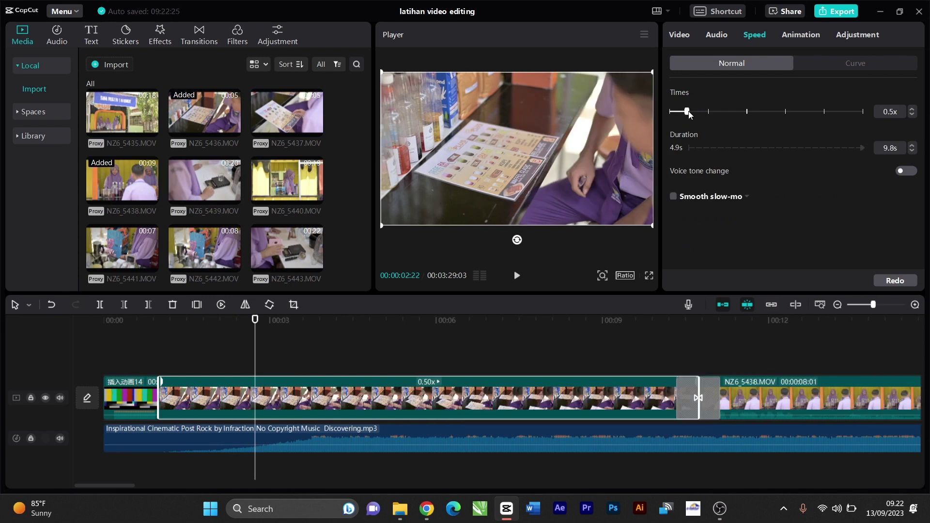
key("space")
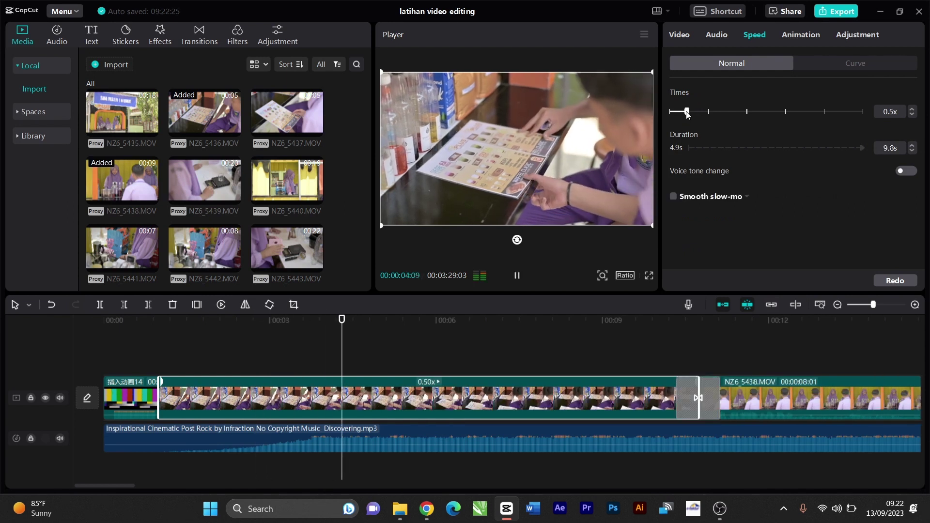
left_click_drag(687, 112, 679, 113)
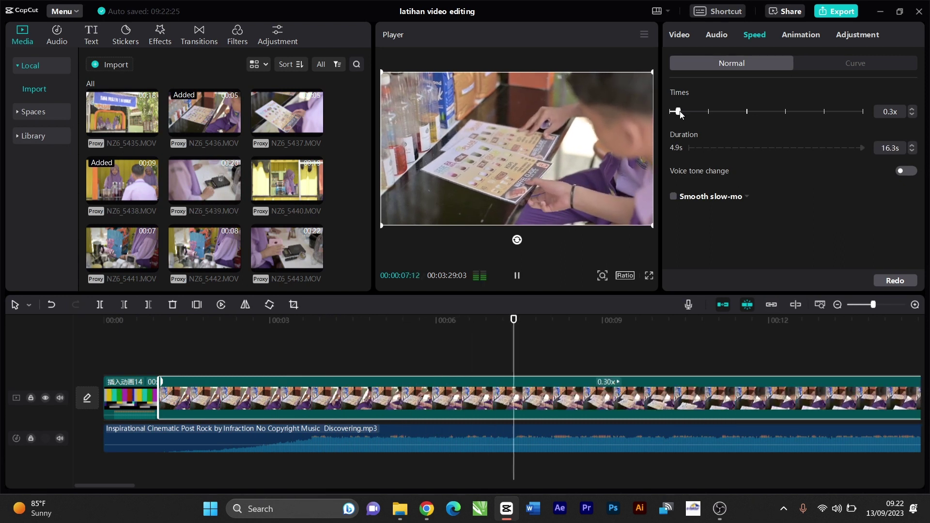
key("space")
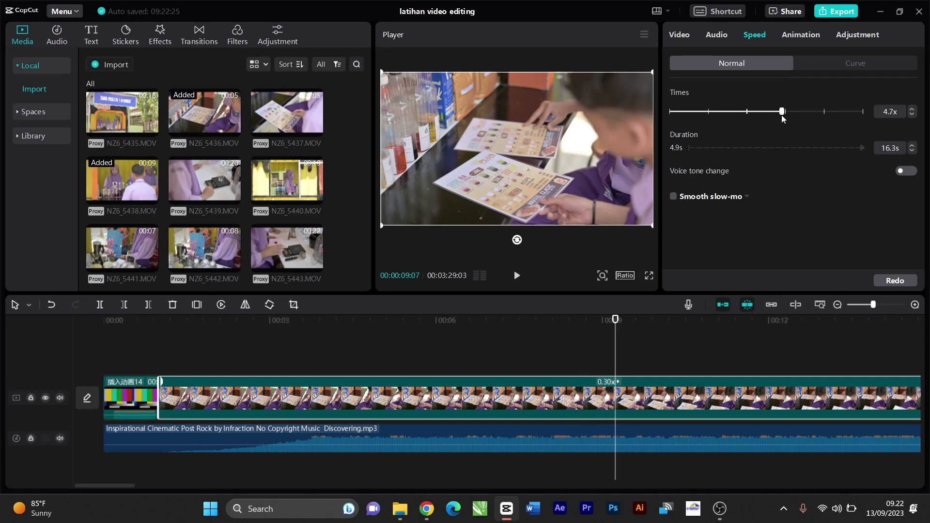
Speed NZ6_5436.MOV up to 5.0x, preview it from the clip's start and undo the speed changes.
left_click_drag(781, 115, 782, 114)
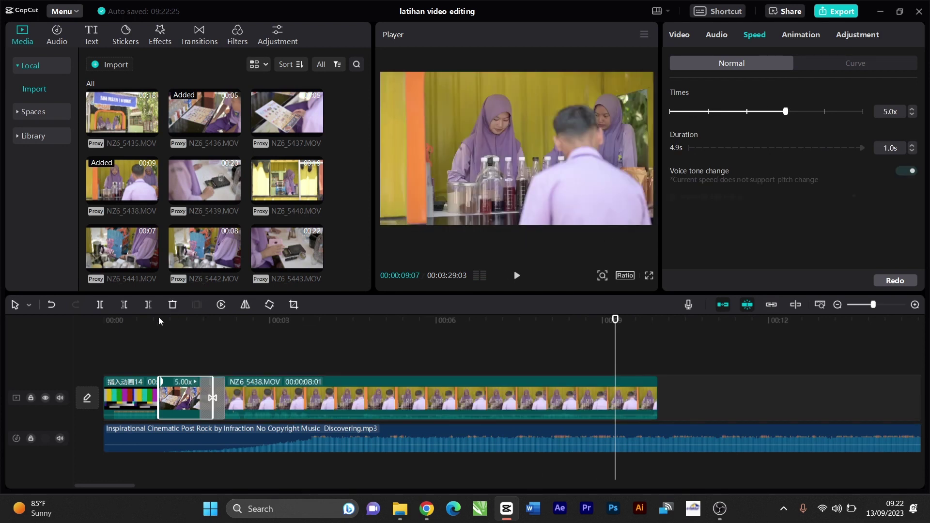
left_click(158, 319)
key("space")
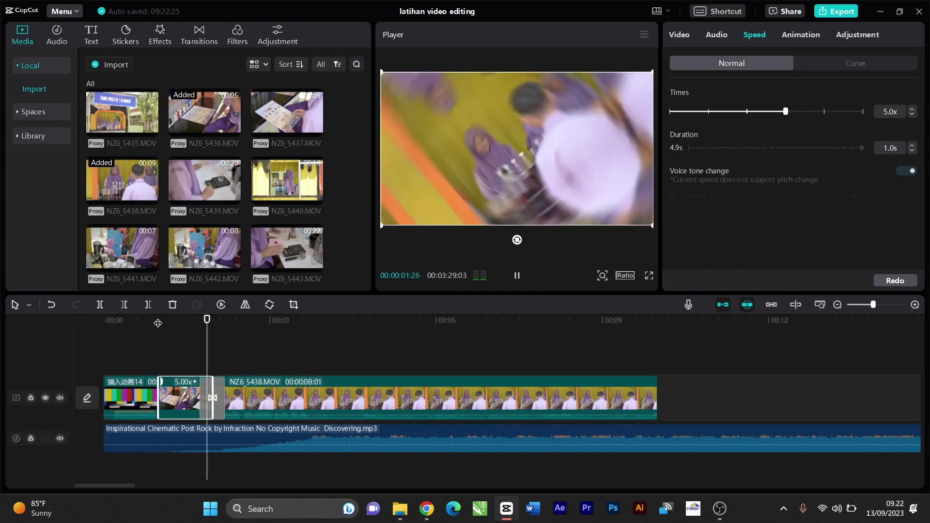
key("space")
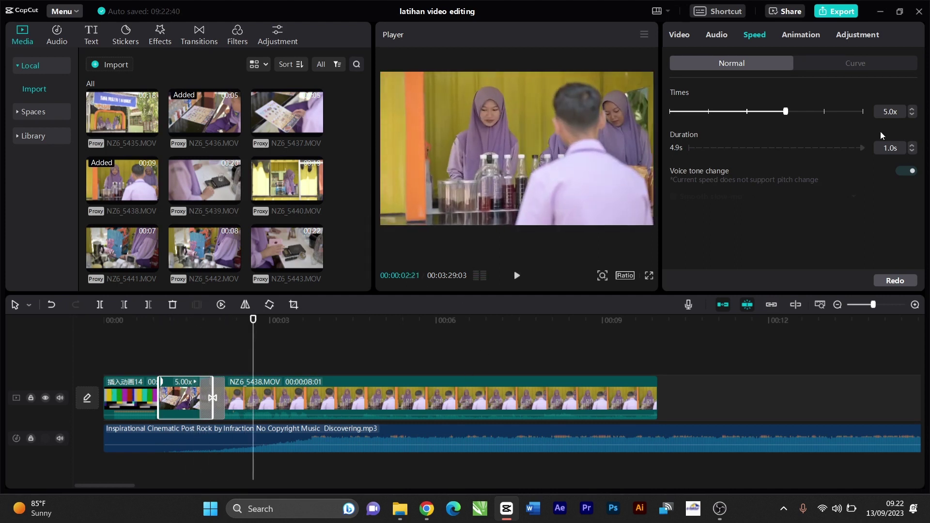
key("ctrl+z")
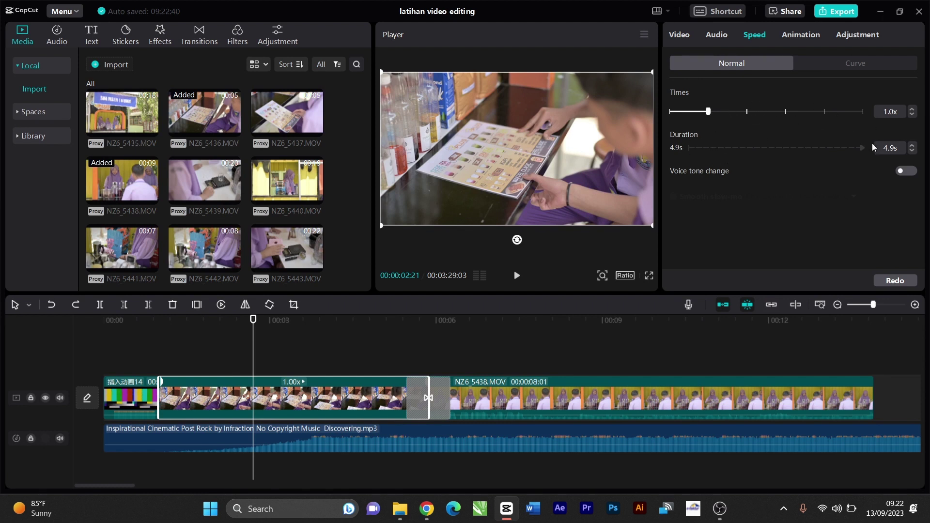
Extend the duration of NZ6_5436.MOV to 6.0 s, slowing it to 0.82x.
left_click(912, 145)
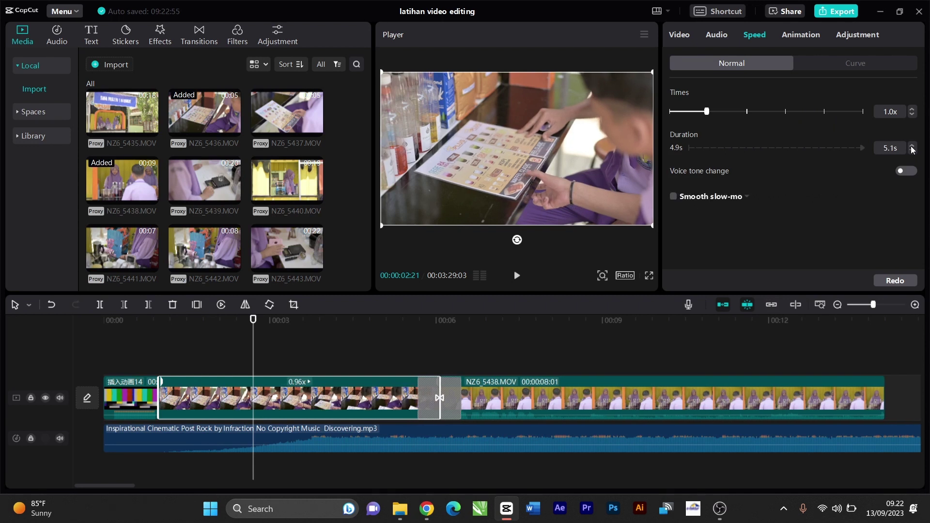
left_click(911, 145)
left_click(912, 145)
left_click(912, 145)
left_click(912, 145)
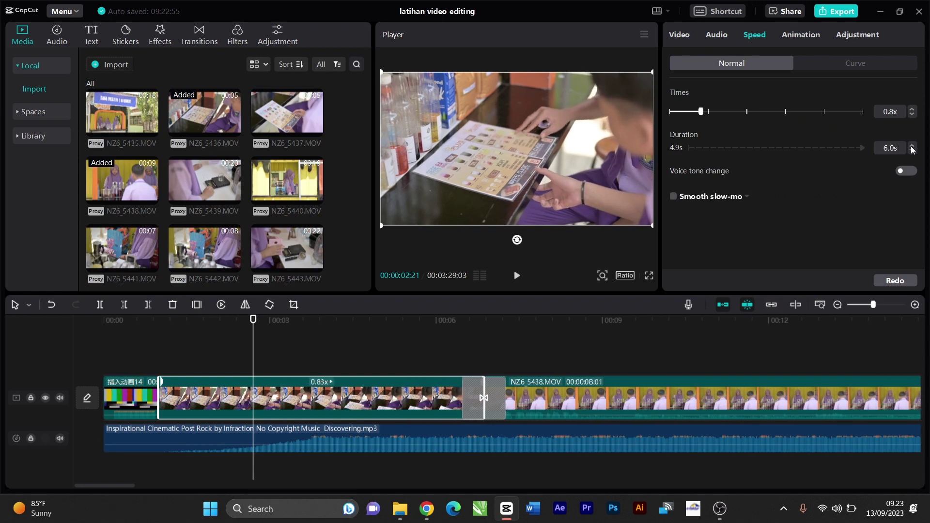
left_click(912, 145)
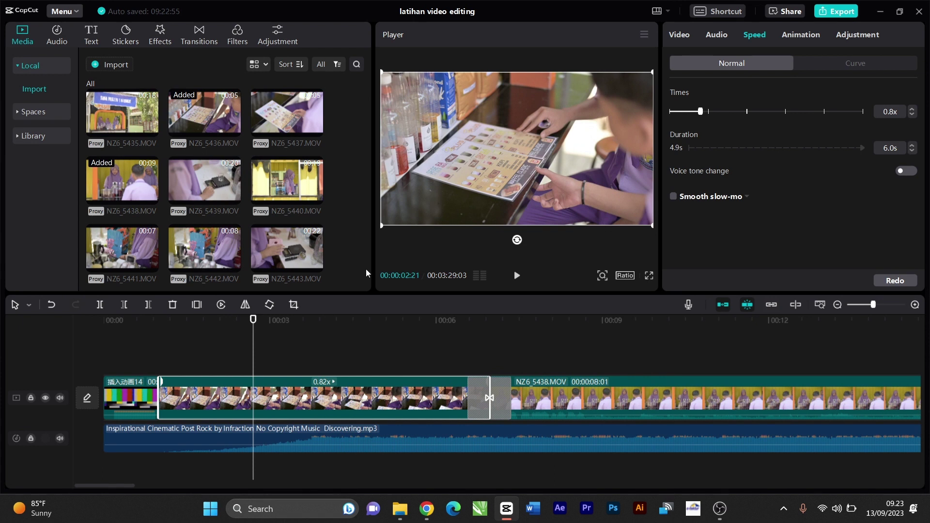
Preview the slowed NZ6_5436.MOV and turn on Smooth slow-mo for it using the Optical flow method.
key("space")
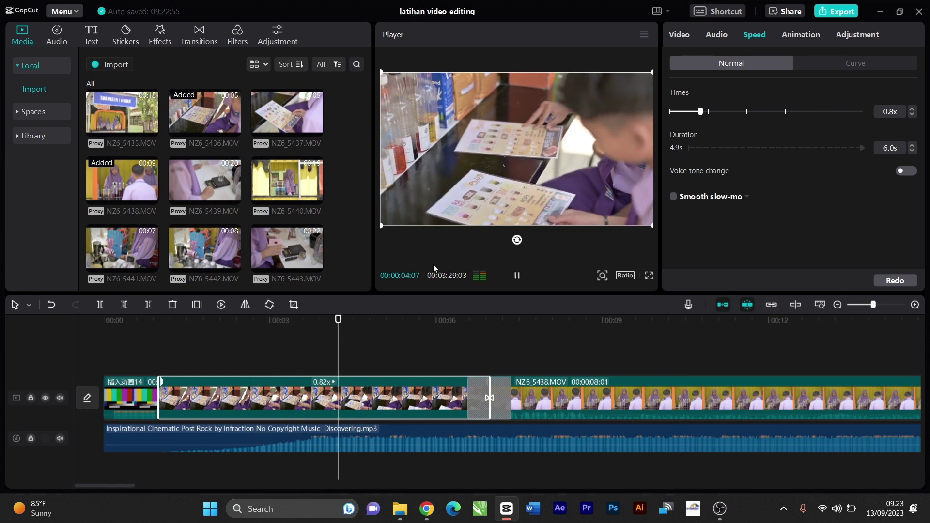
key("space")
left_click(673, 197)
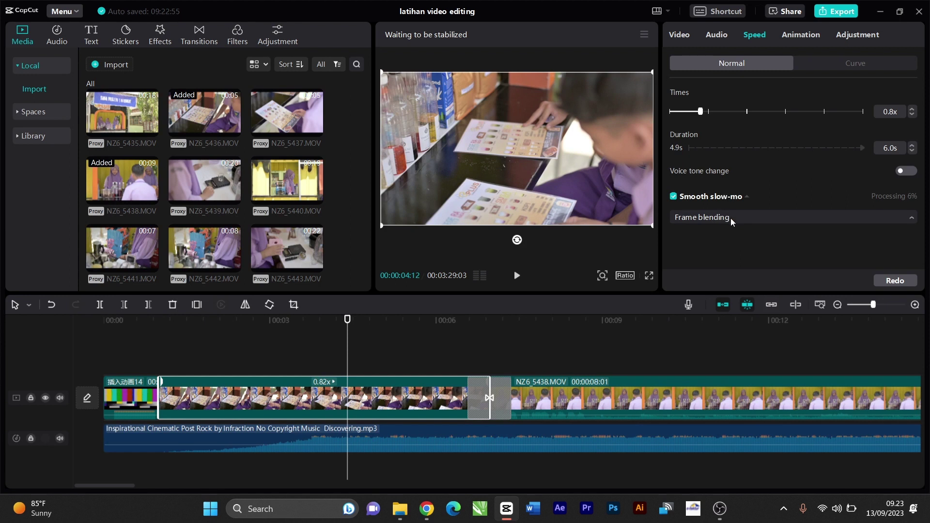
left_click(730, 217)
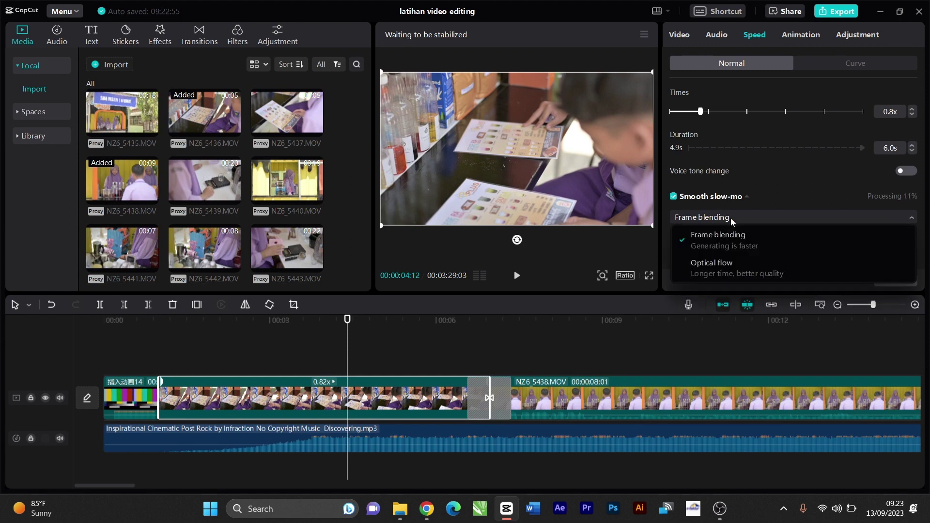
left_click(722, 272)
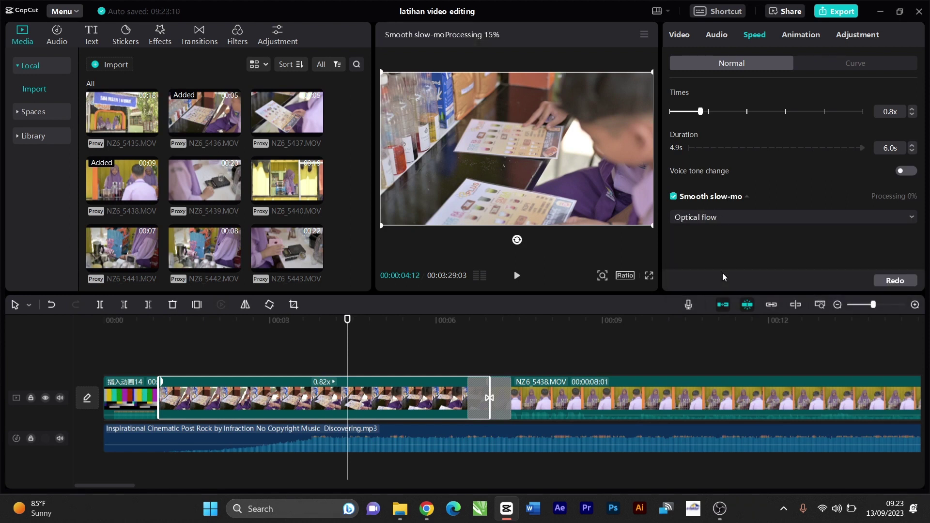
Apply the Montage speed curve to NZ6_5438.MOV and preview the clip with the curve.
left_click(854, 66)
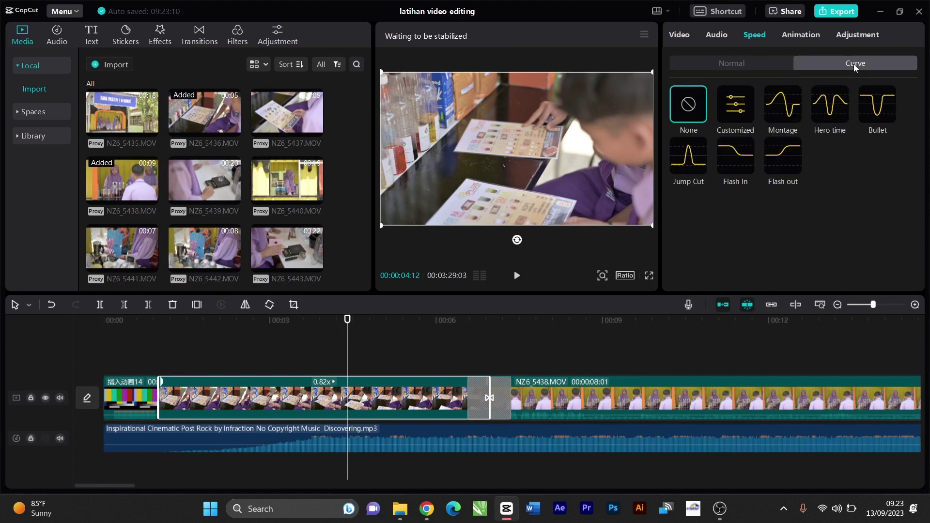
left_click(777, 117)
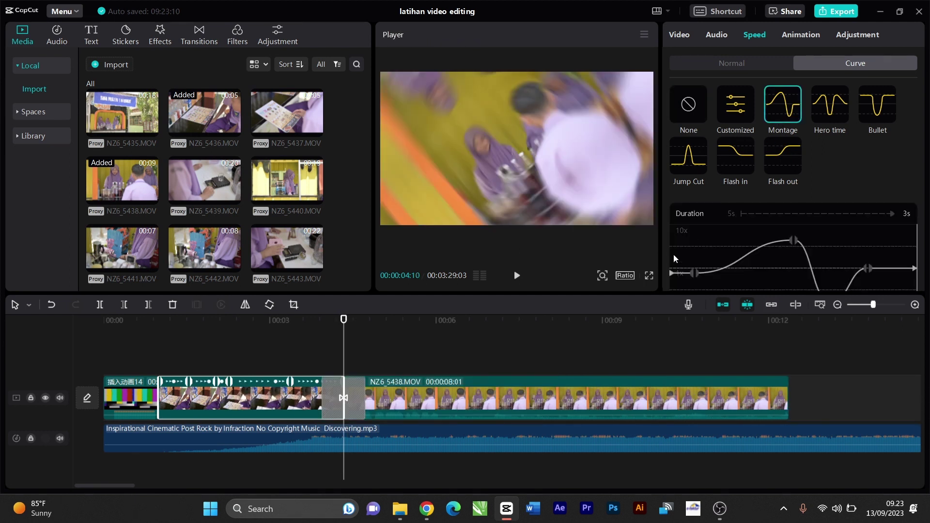
left_click(494, 322)
key("space")
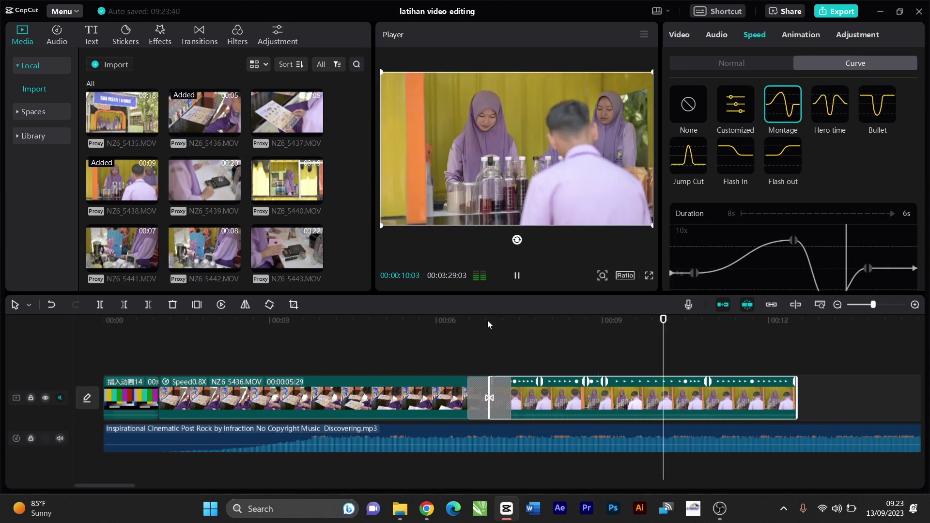
key("space")
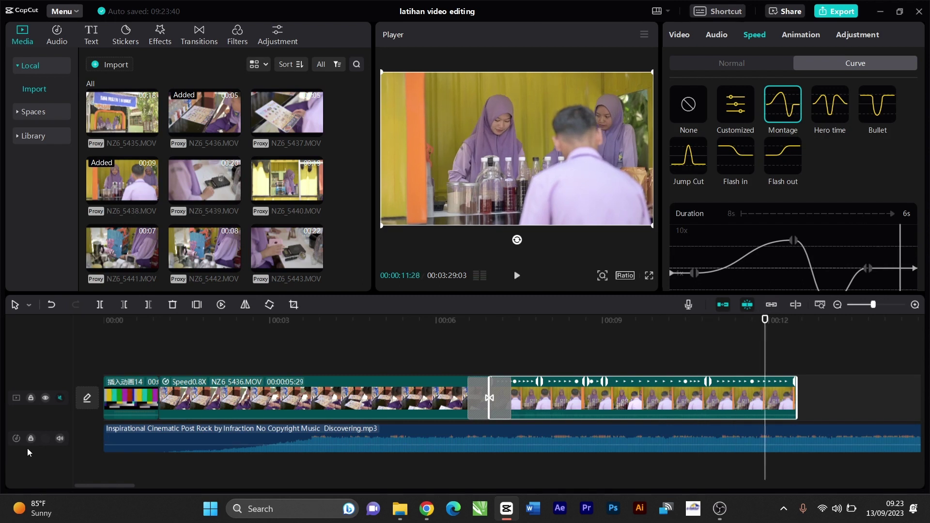
left_click(537, 361)
left_click(589, 404)
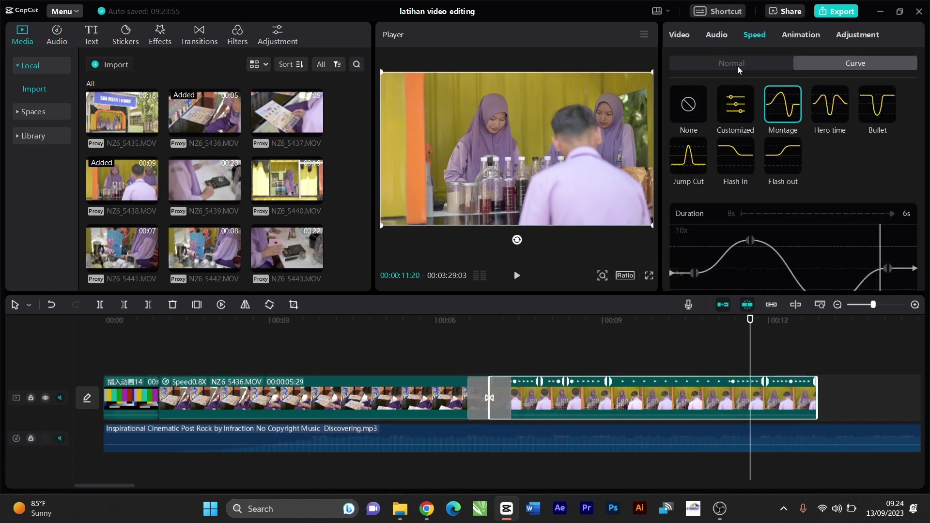
Try the Mini Zoom and Slide Down entrance animations on NZ6_5438.MOV and settle on Flip.
left_click(798, 34)
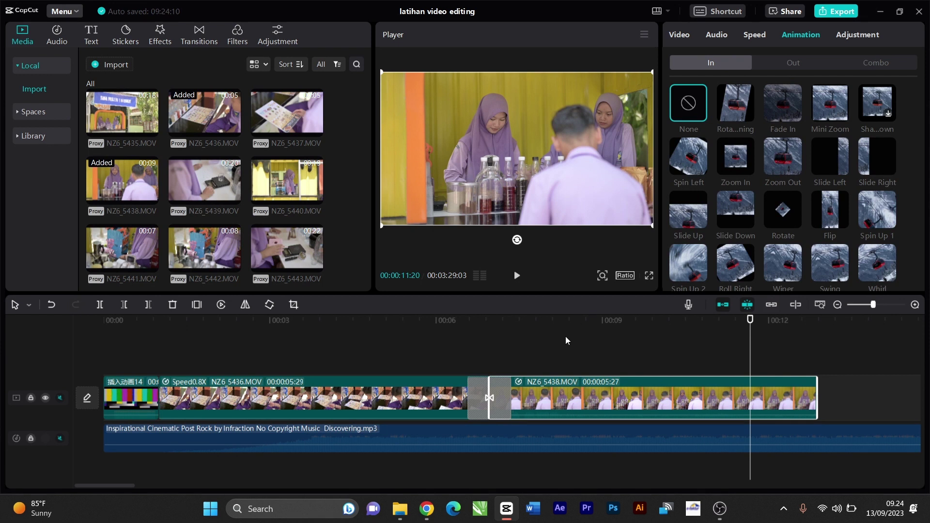
left_click(532, 327)
key("ctrl+z")
left_click(827, 112)
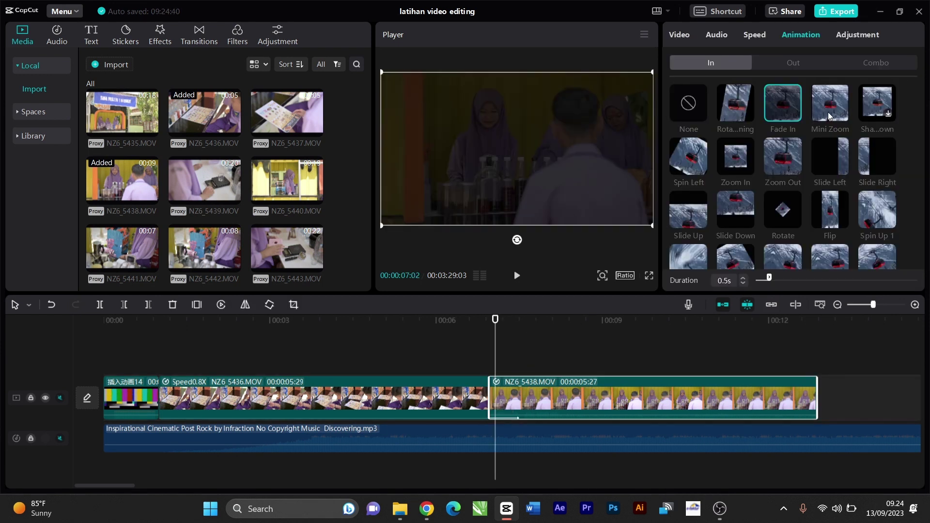
left_click(728, 210)
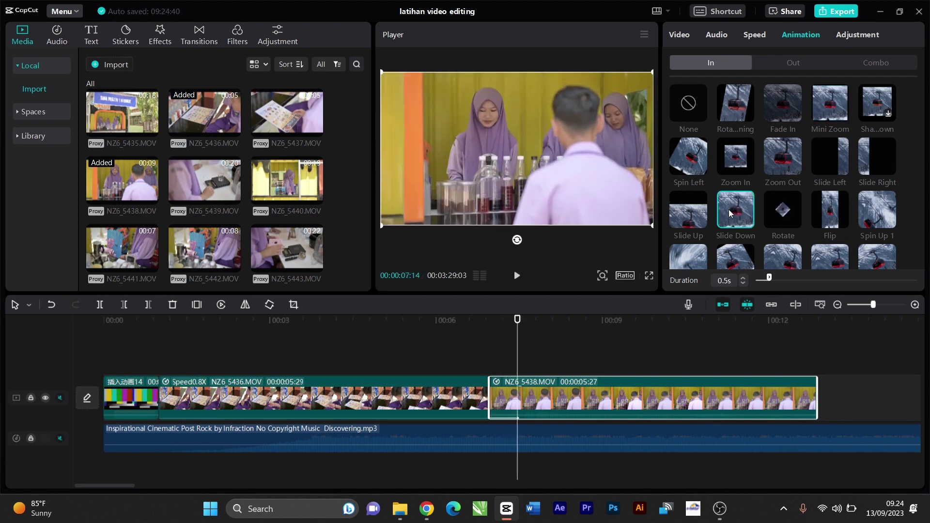
left_click(832, 214)
scroll(740, 240, "down", 1)
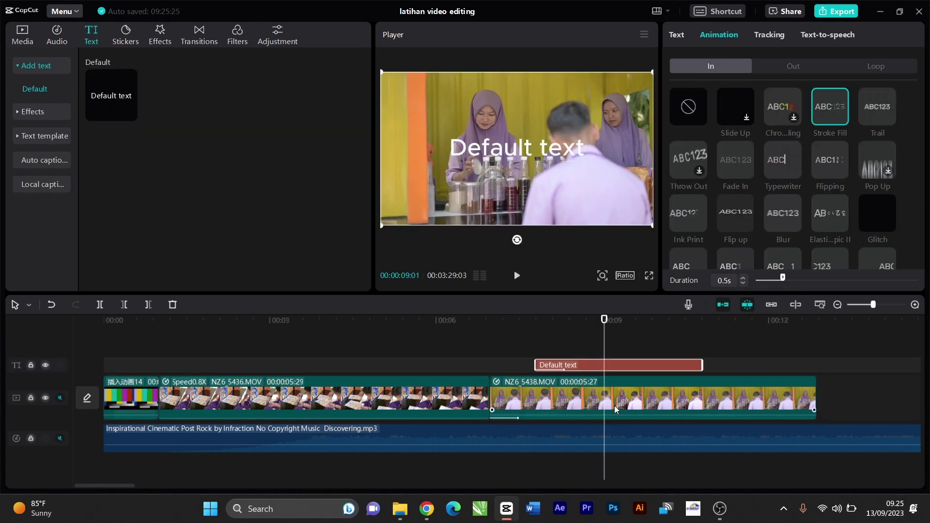
Review the basic adjustment settings of NZ6_5438.MOV, the music track's voice changer, speed and volume settings, and the text clip's settings.
left_click(614, 405)
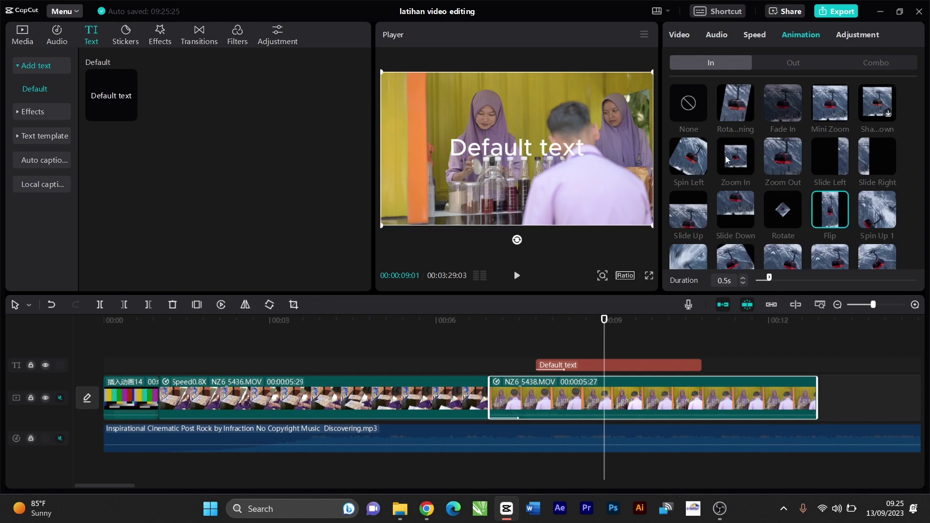
left_click(843, 34)
scroll(759, 174, "down", 10)
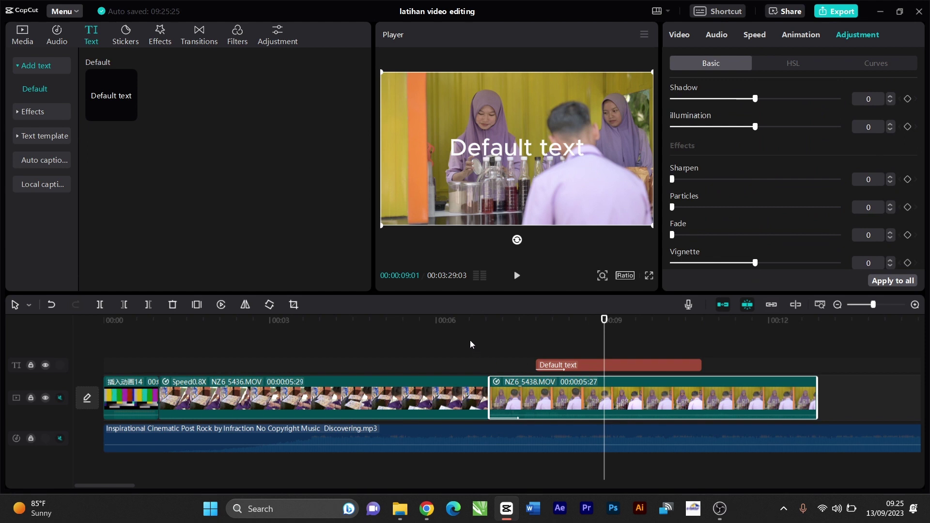
left_click(458, 321)
left_click(364, 438)
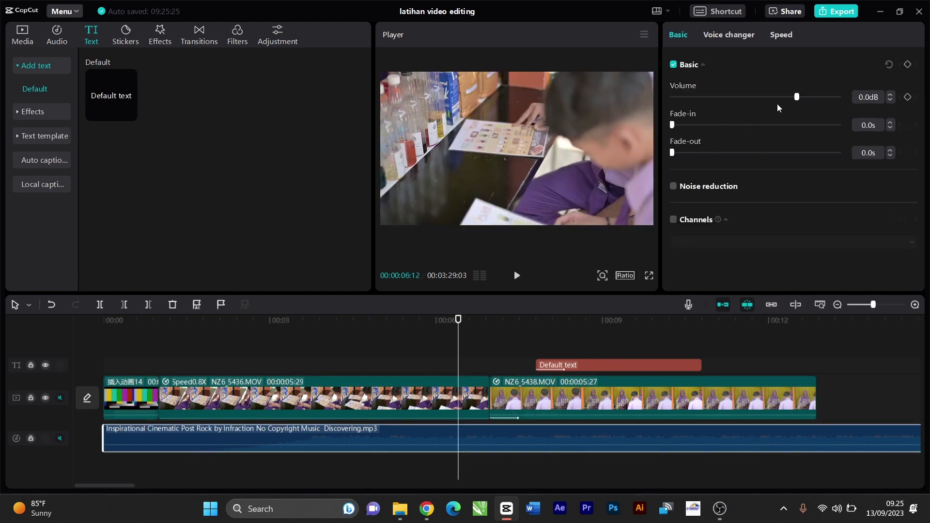
left_click(721, 37)
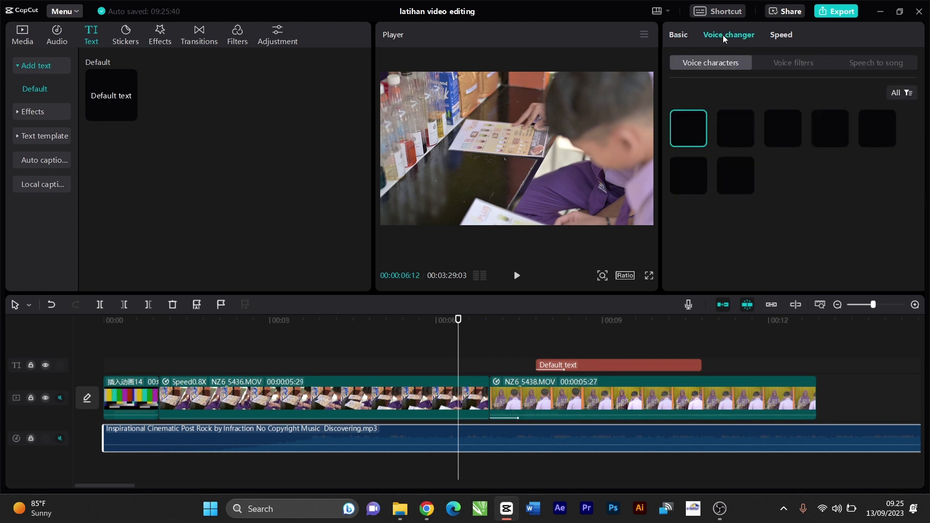
left_click(781, 34)
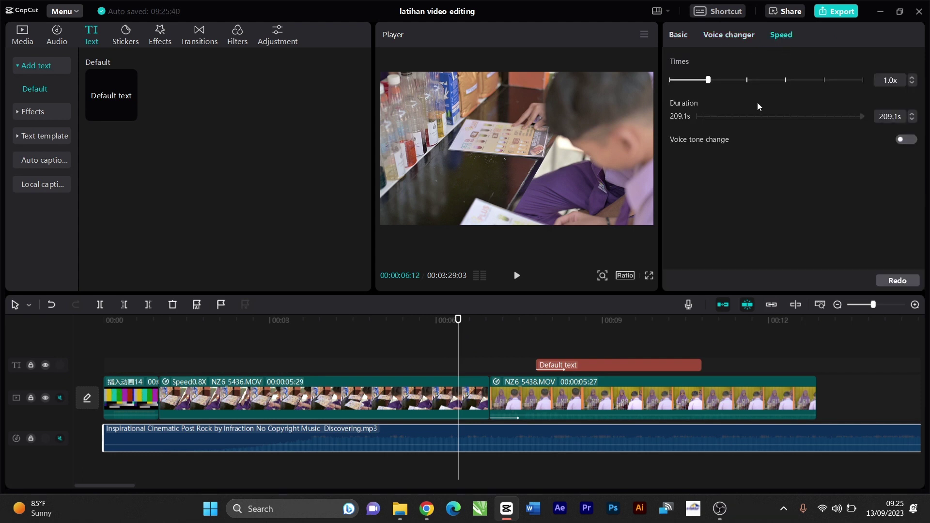
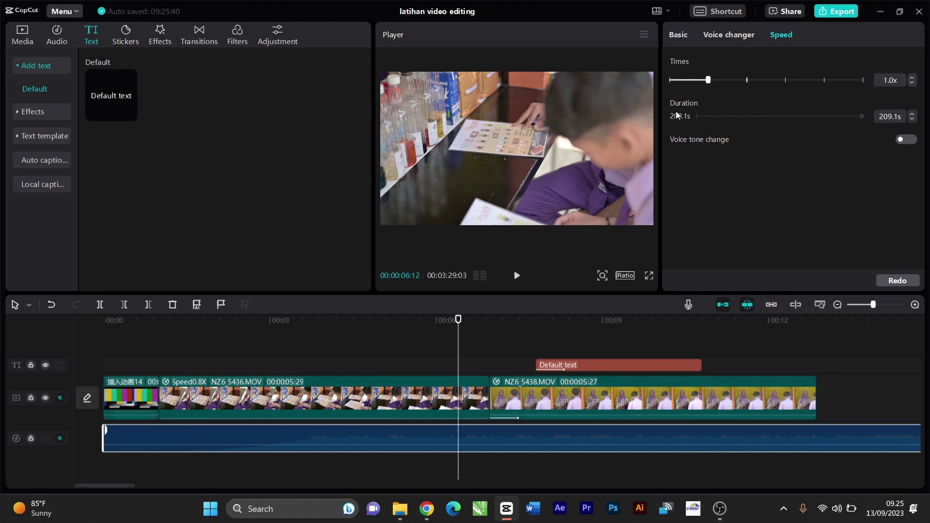
left_click(675, 39)
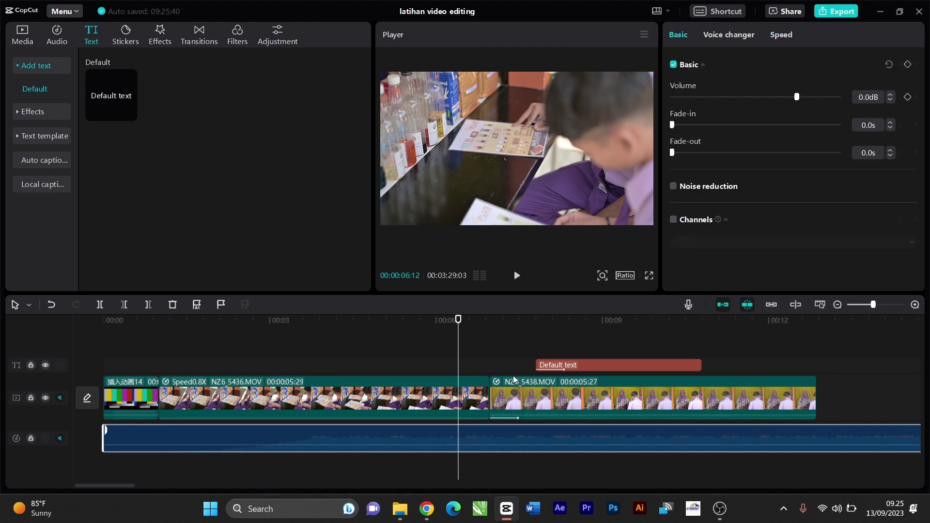
left_click(460, 407)
left_click(580, 367)
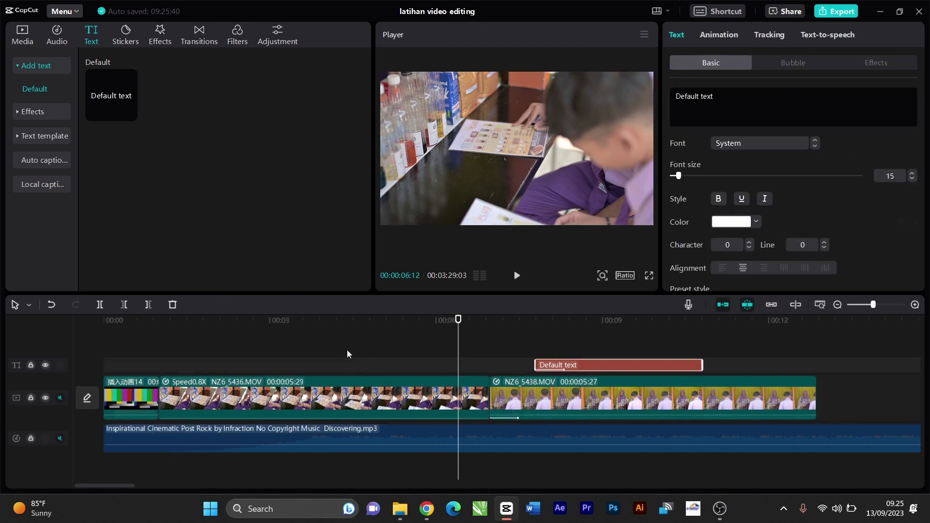
Delete the Default text clip from the timeline and clear the selection.
left_click_drag(109, 346, 649, 440)
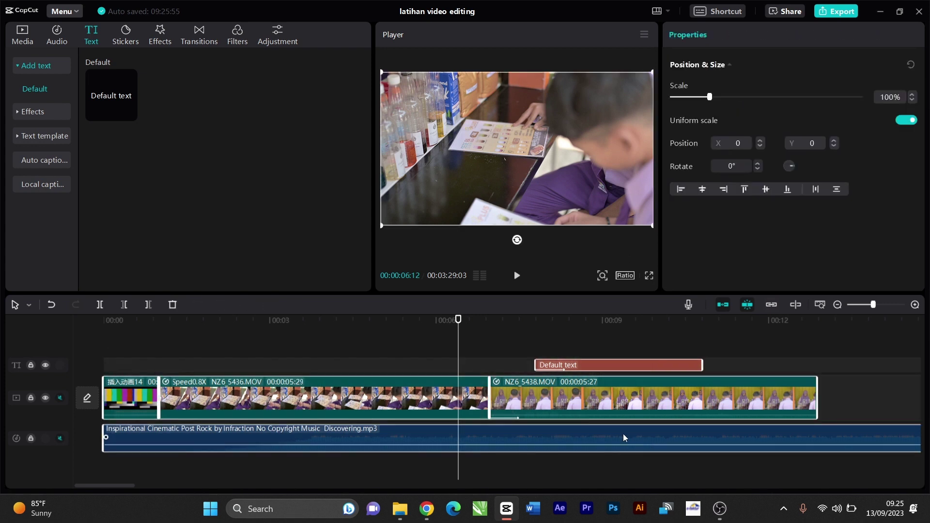
left_click(575, 364)
key("Delete")
left_click(403, 433)
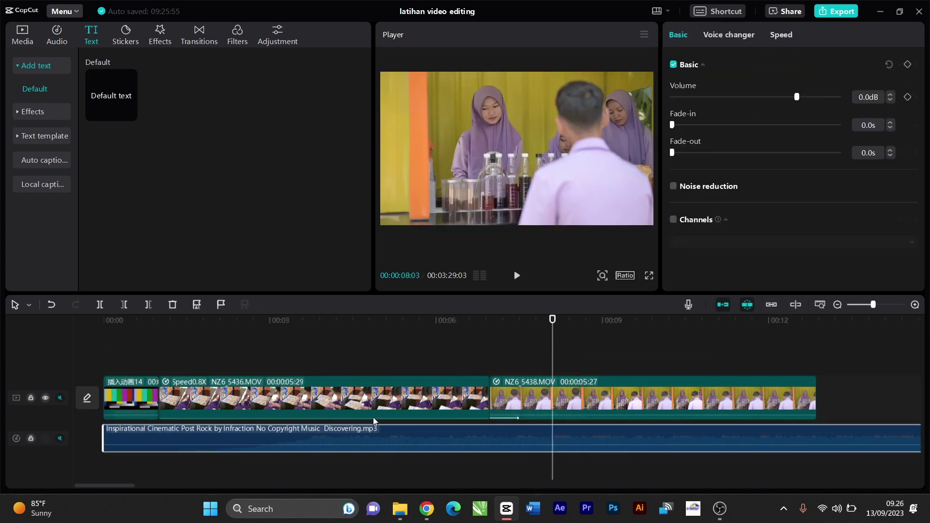
left_click(264, 400)
left_click(157, 350)
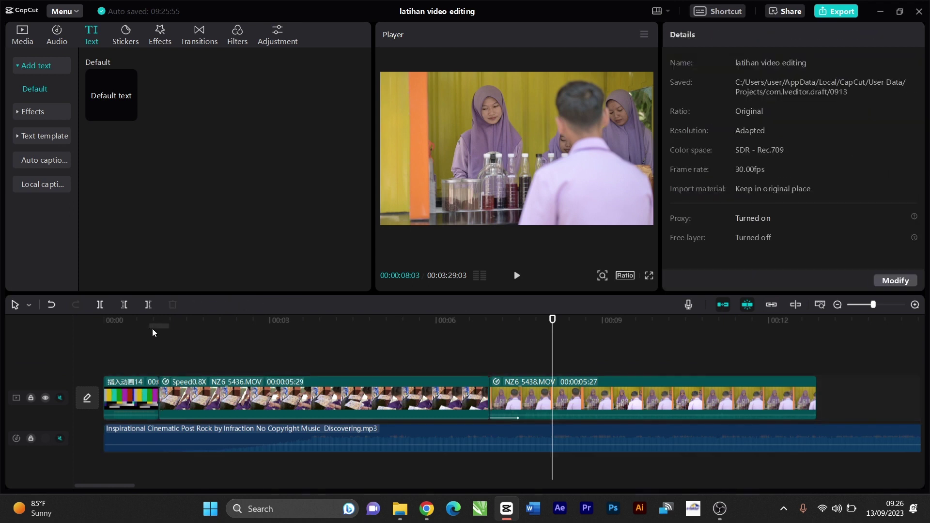
Preview the start of NZ6_5436.MOV, split the clip at 00:00:01:29 and undo the split.
left_click(166, 323)
key("space")
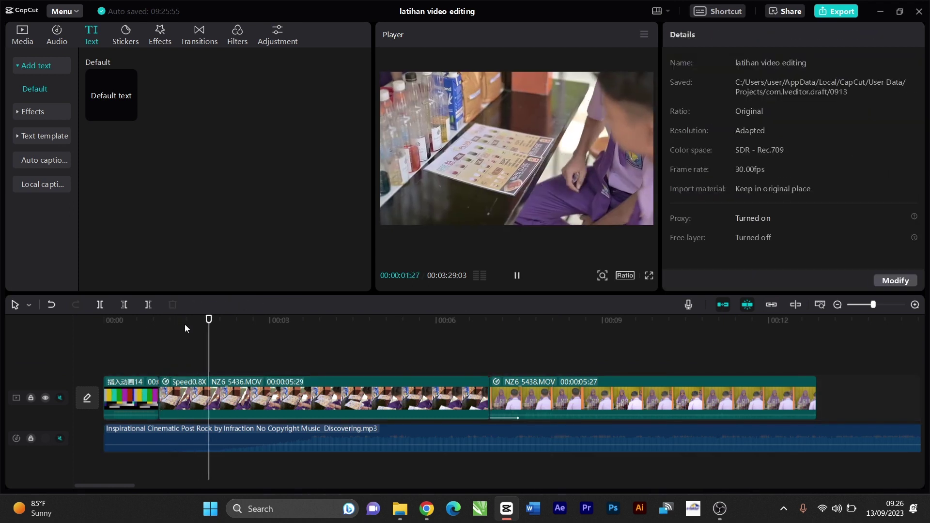
key("space")
left_click(212, 321)
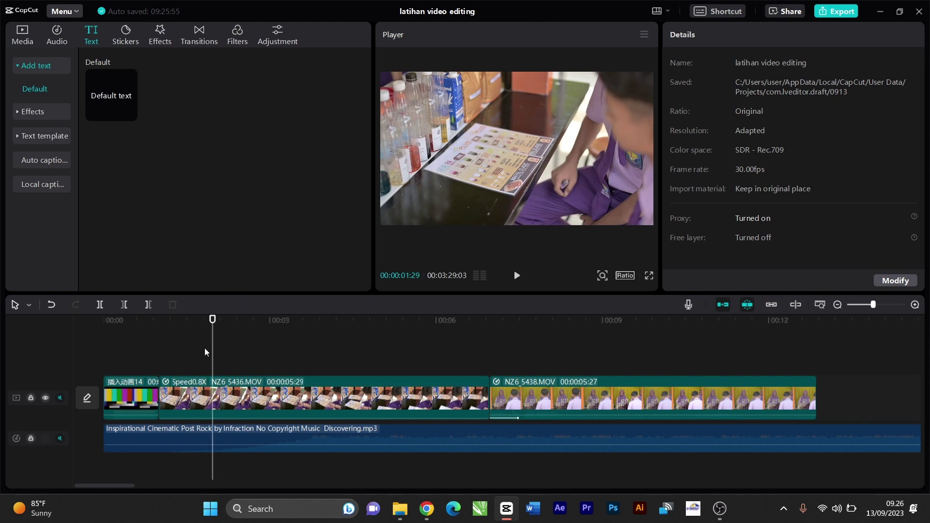
left_click(201, 402)
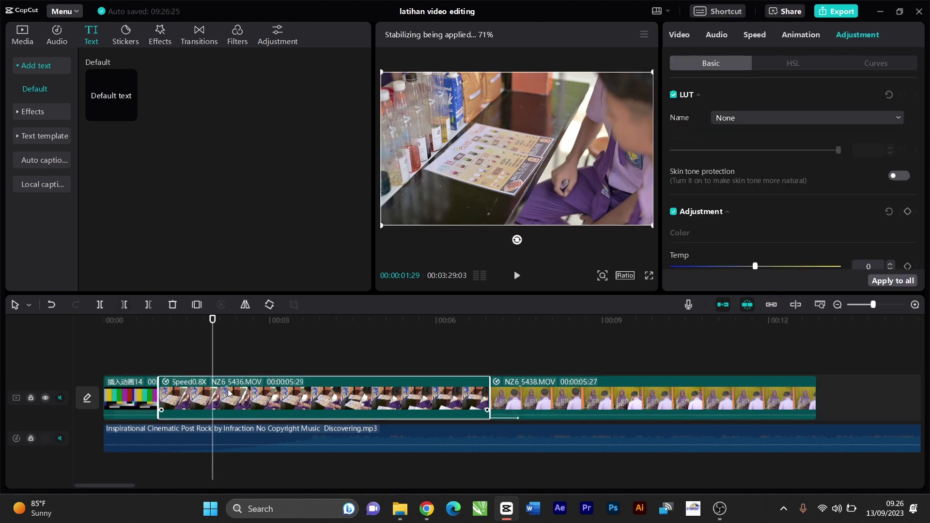
left_click(98, 307)
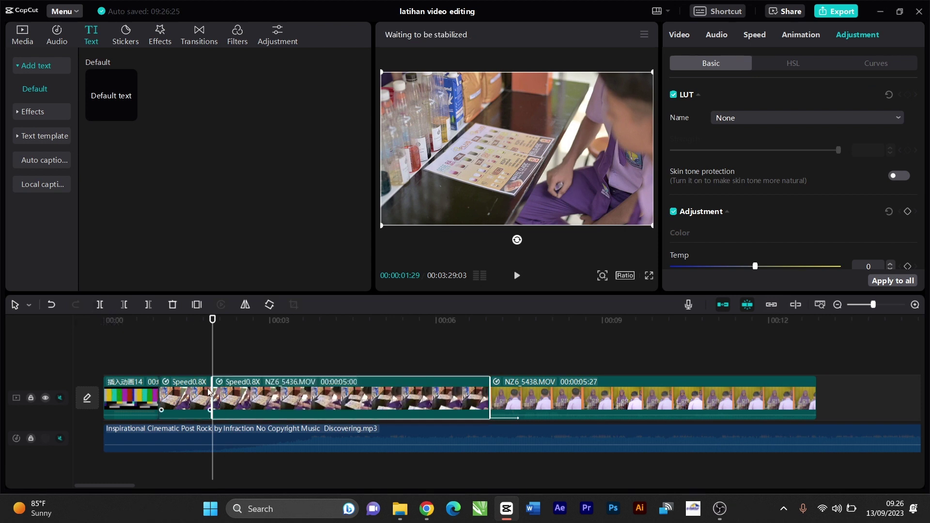
key("ctrl+z")
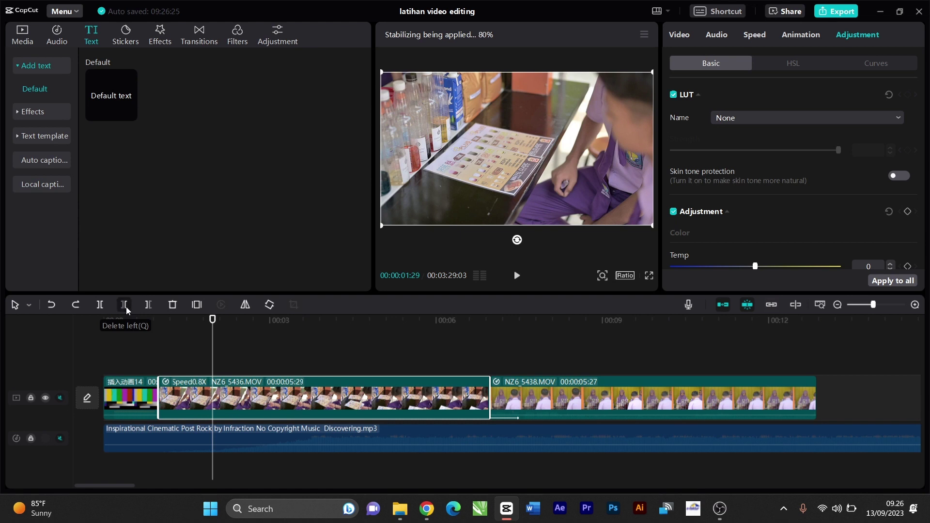
Try trimming off the part of NZ6_5436.MOV before the playhead, and the part after 00:00:02:13, undoing each trim.
left_click(124, 305)
key("ctrl+z")
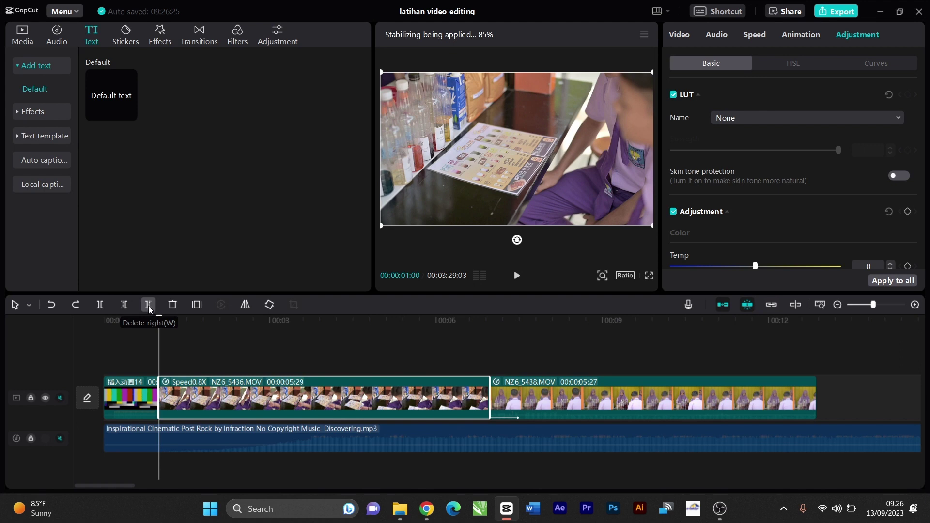
left_click(238, 321)
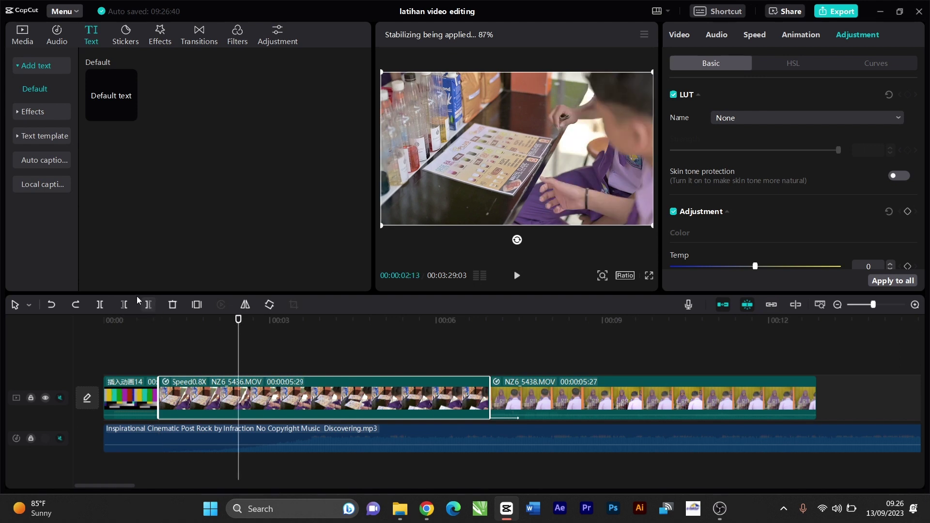
left_click(149, 305)
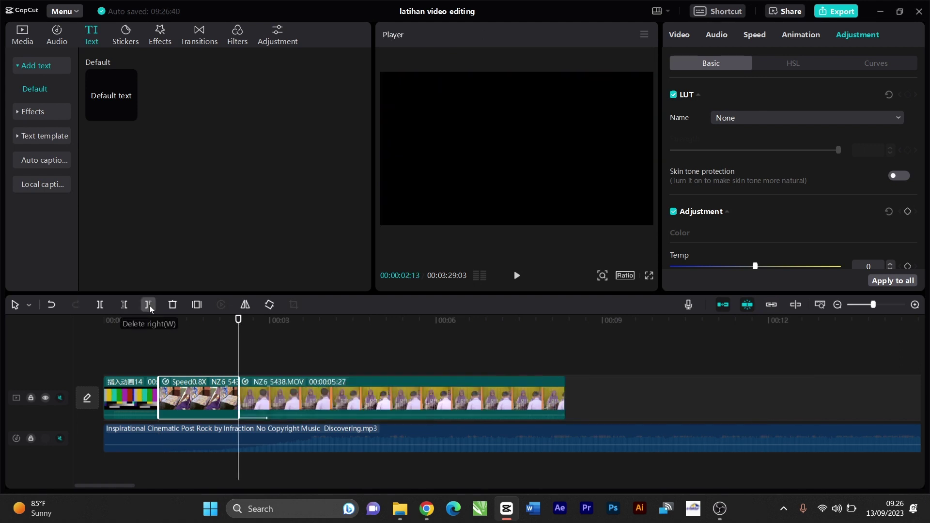
key("ctrl+z")
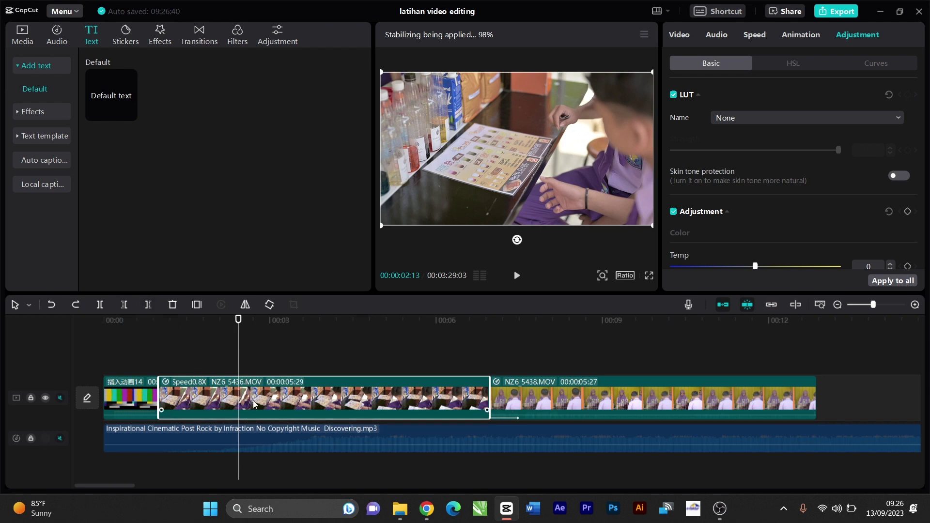
Split NZ6_5436.MOV at 00:00:02:13 with the split tool.
key("b")
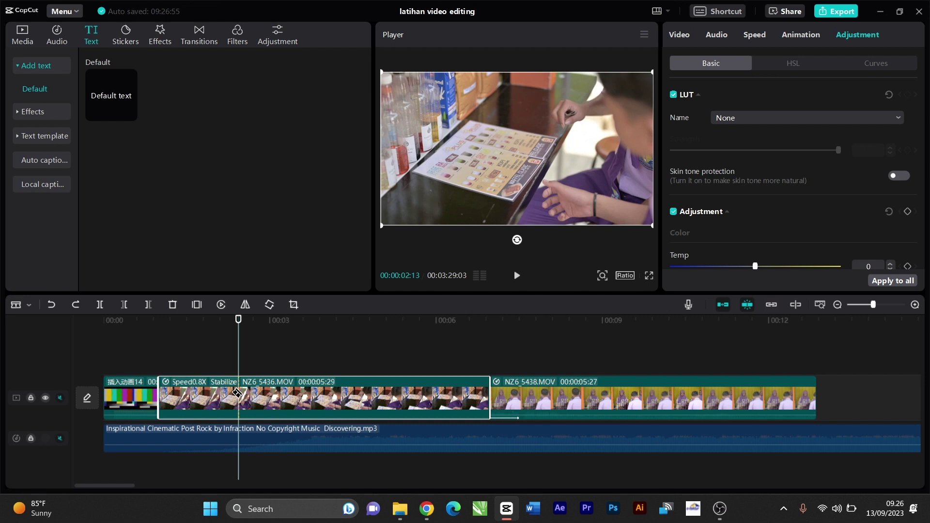
left_click(238, 393)
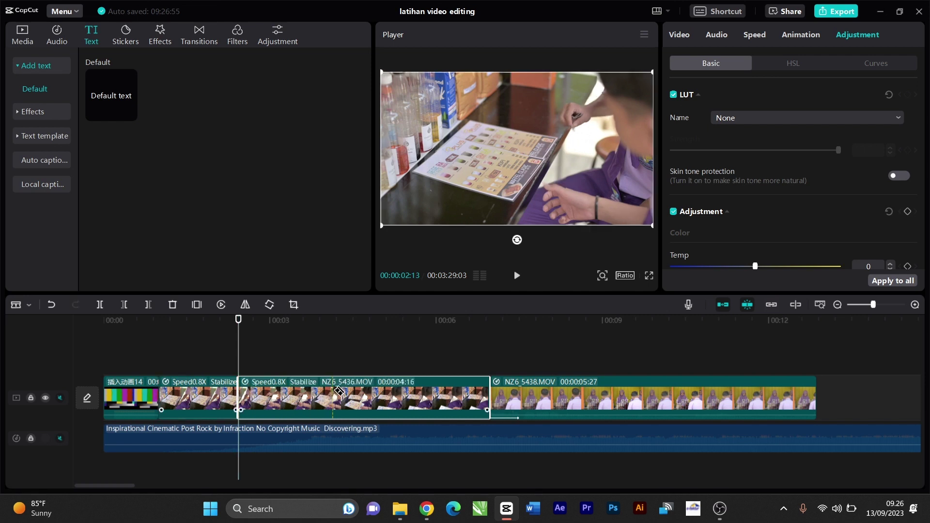
Split NZ6_5436.MOV at two further points and NZ6_5438.MOV at two points with the split tool, and return to the selection tool.
left_click(333, 393)
left_click(398, 392)
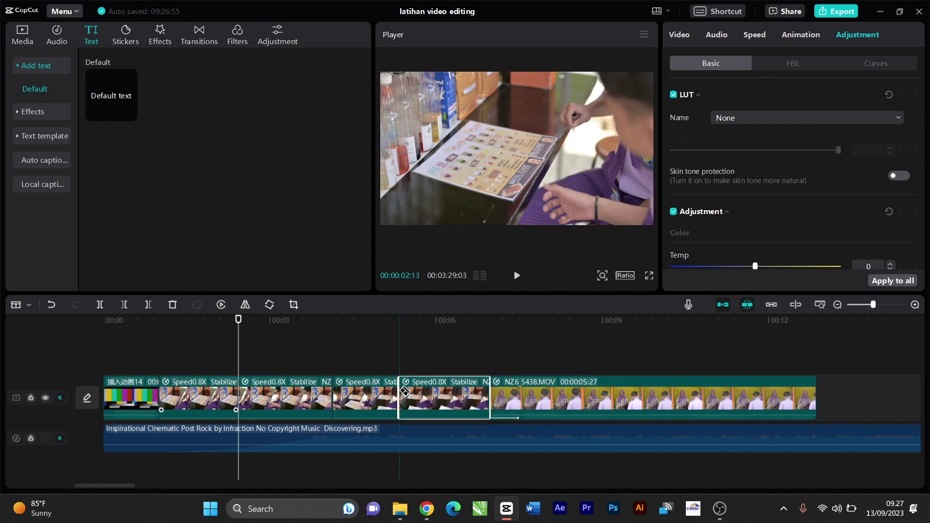
left_click(583, 402)
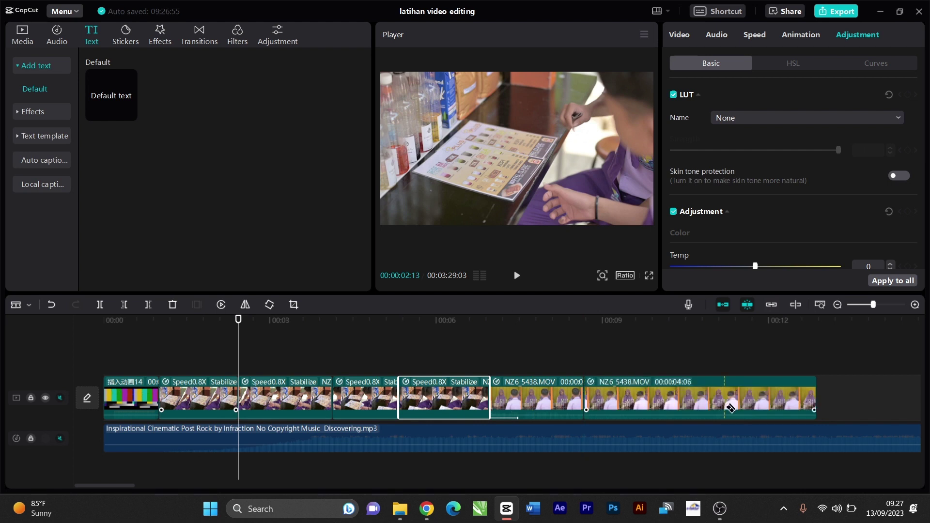
left_click(713, 394)
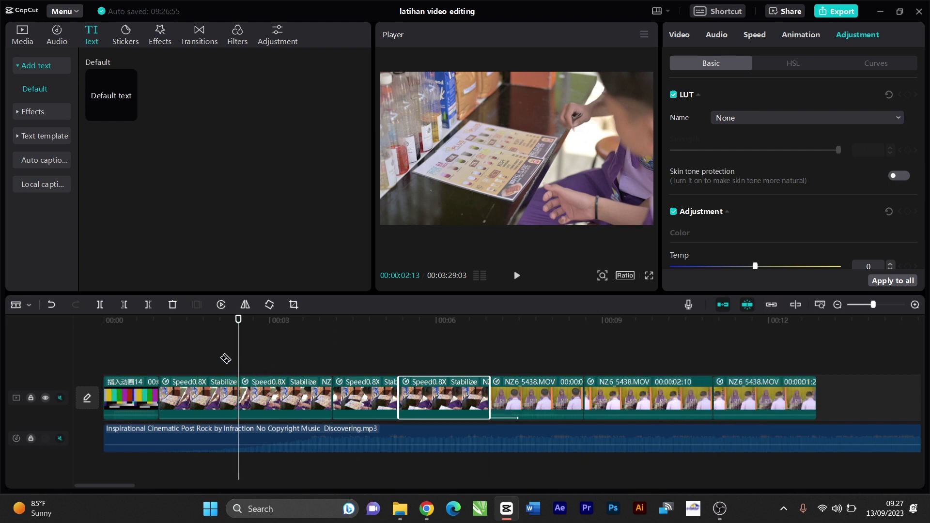
key("a")
left_click(215, 359)
Delete the three NZ6_5436.MOV segments that follow its first piece on the main track.
left_click(280, 406)
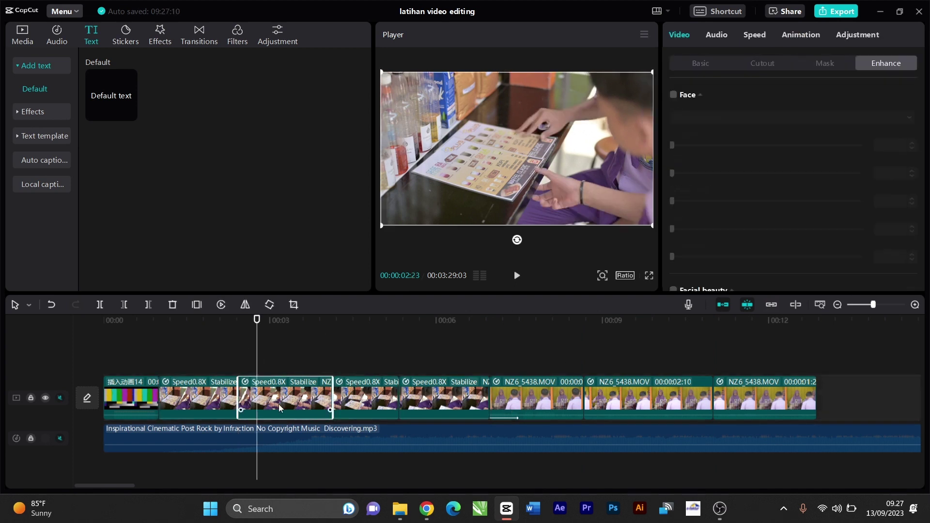
key("Delete")
left_click(355, 394)
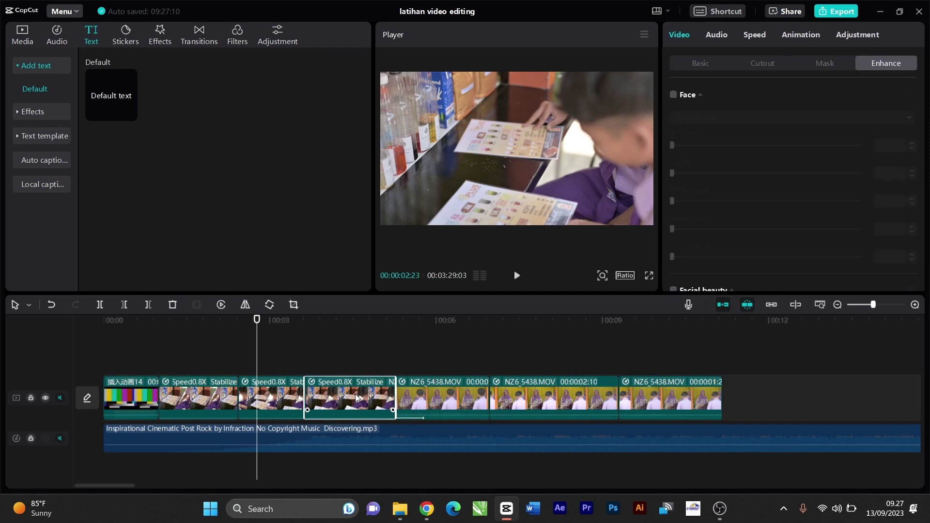
key("Delete")
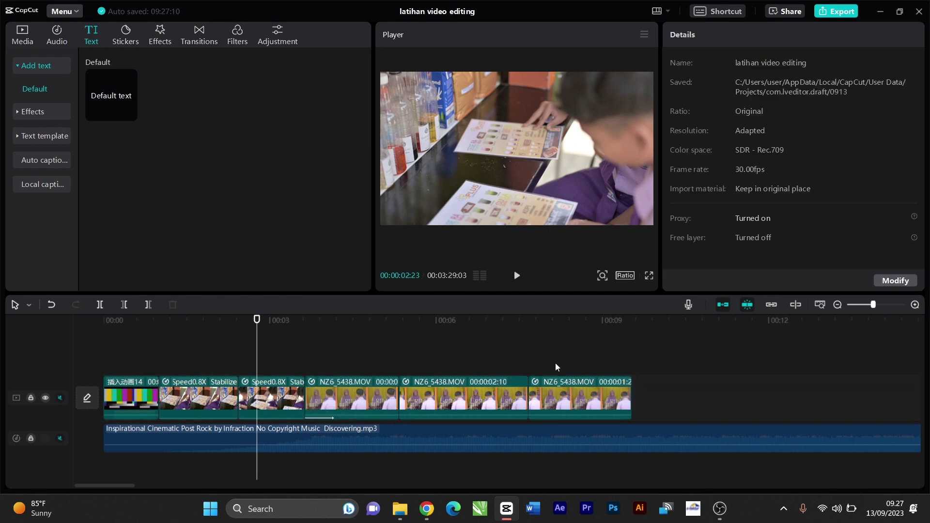
left_click_drag(555, 362, 280, 391)
left_click(331, 350)
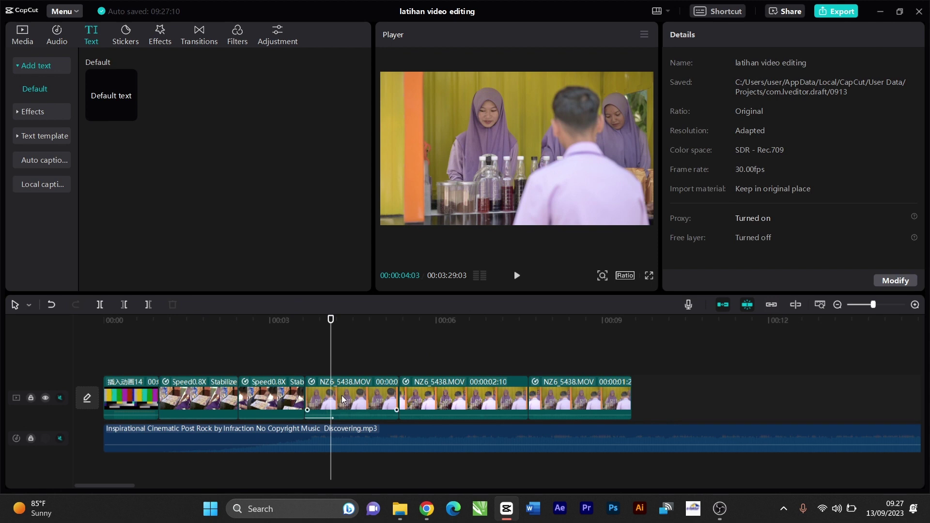
left_click(269, 397)
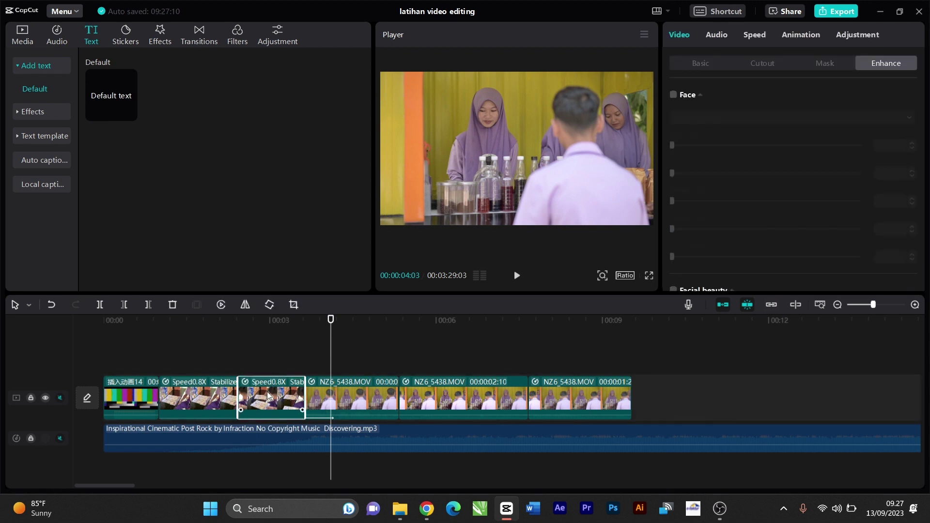
key("Delete")
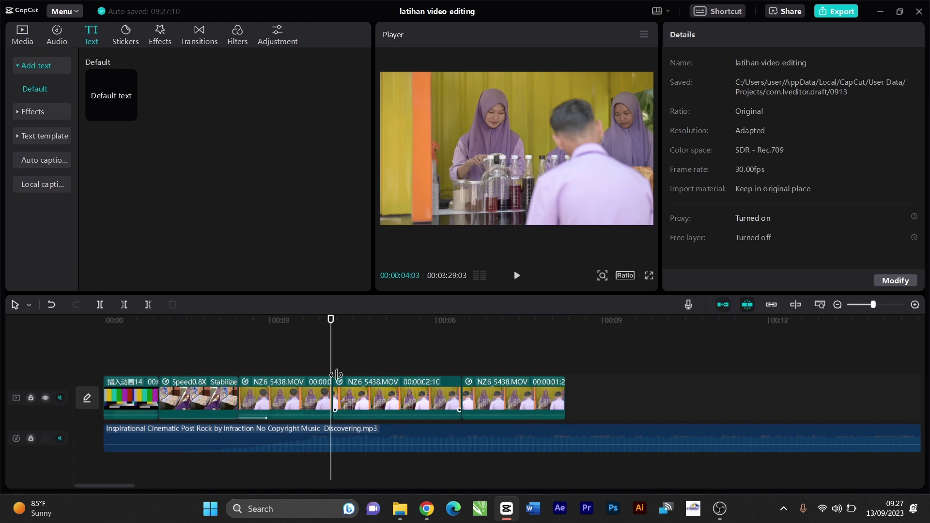
Turn off the main track magnet and delete the first NZ6_5438.MOV segment.
left_click(722, 306)
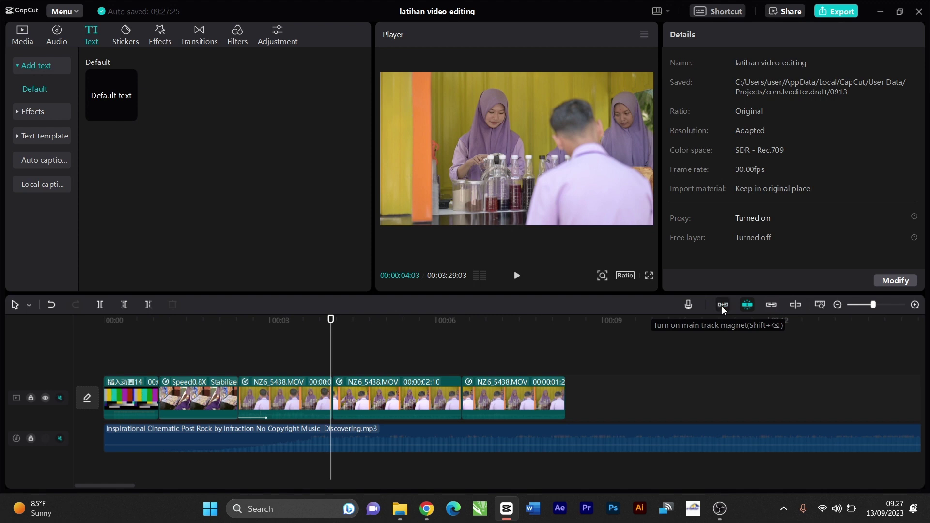
left_click(412, 393)
left_click(301, 395)
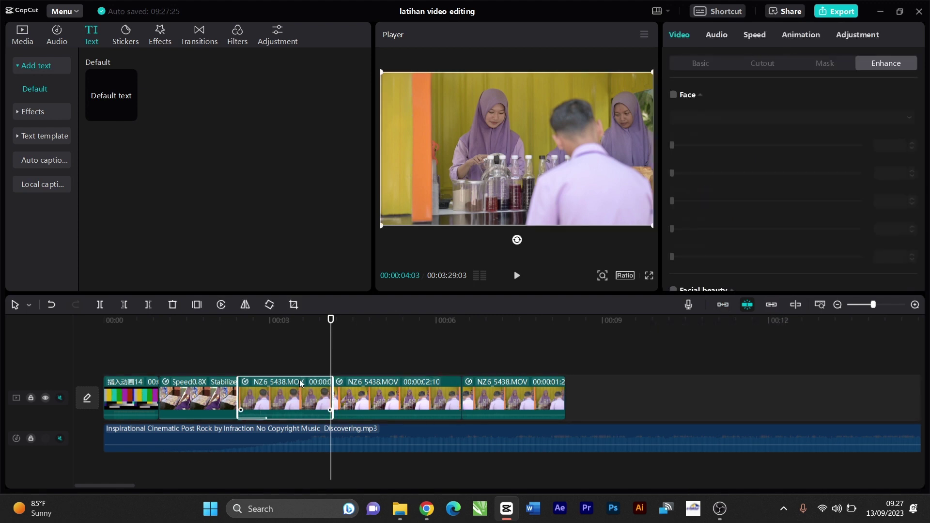
key("Delete")
Move the two NZ6_5438.MOV segments and the NZ6_5436.MOV piece further along the track, and turn the main track magnet on to close the gaps.
left_click_drag(434, 363, 695, 377)
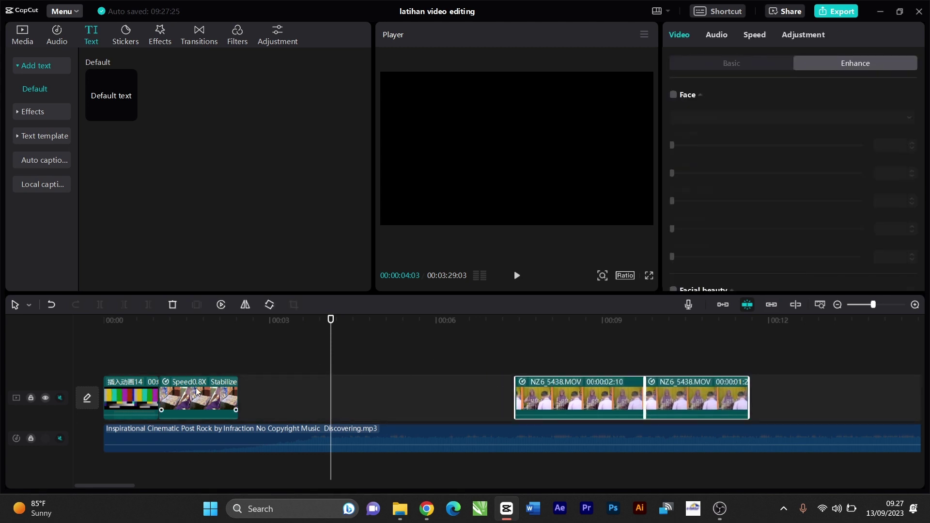
left_click_drag(199, 393, 275, 393)
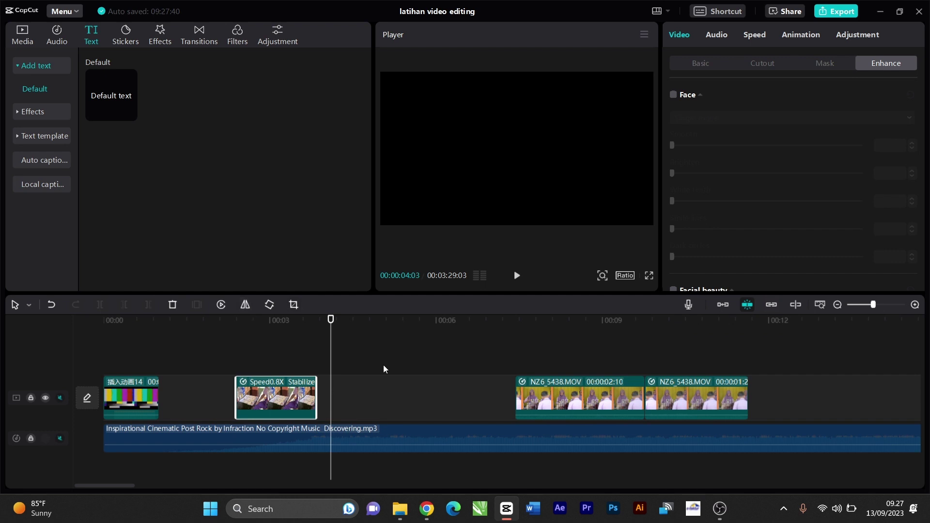
left_click(262, 332)
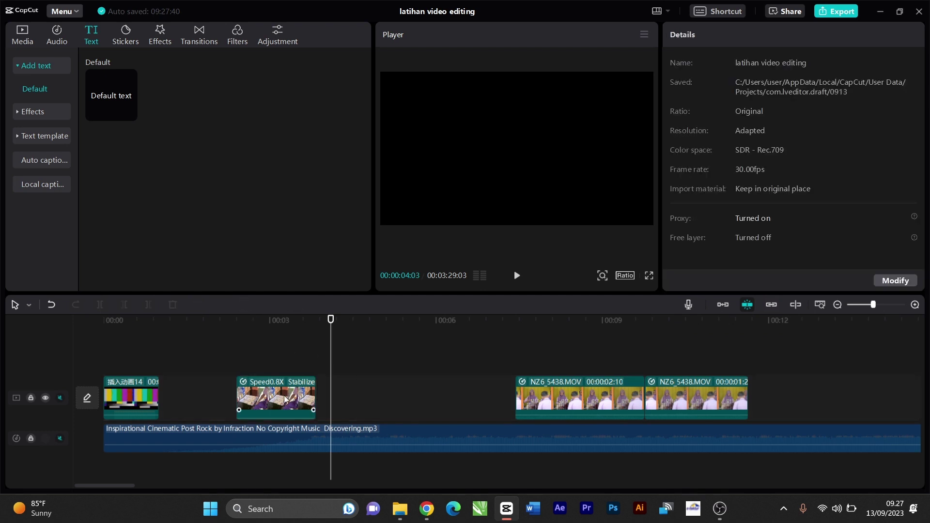
left_click(389, 414)
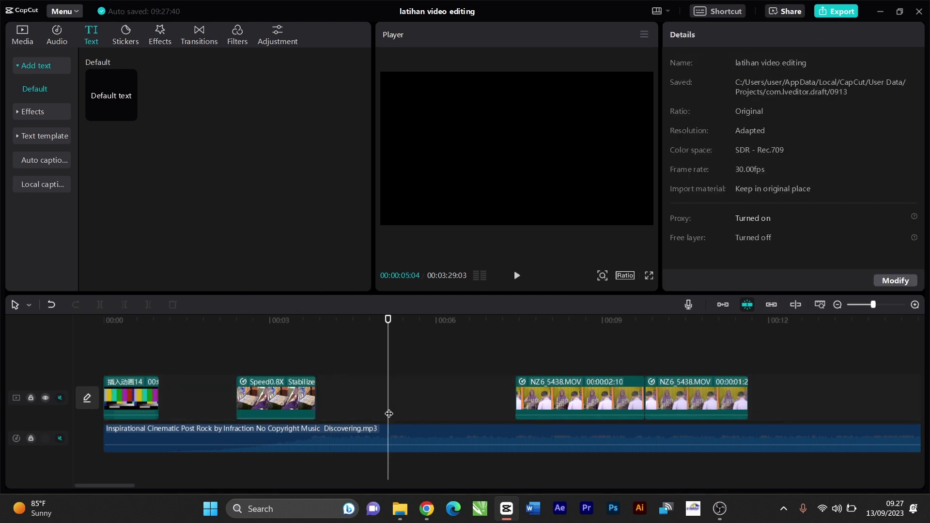
left_click(720, 305)
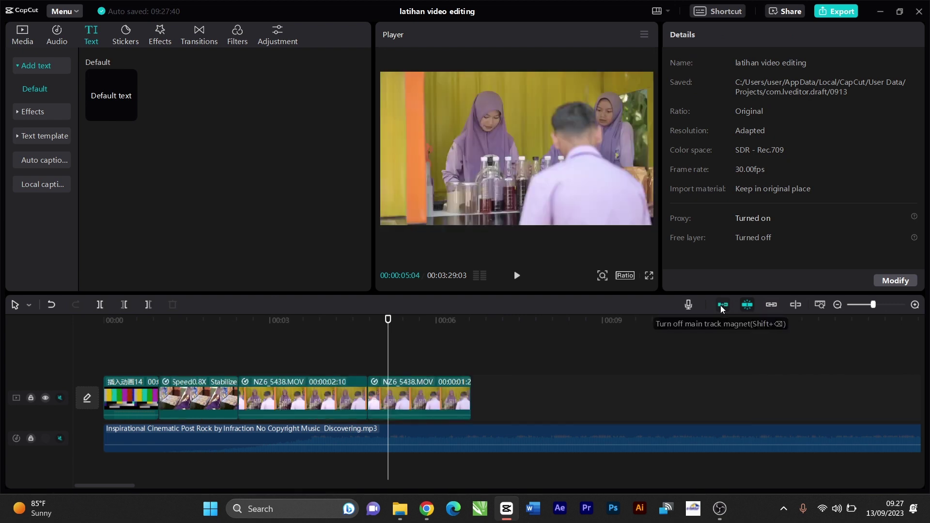
Split the music shortly before the 2-second mark, delete its opening part and move the remainder to the timeline start.
left_click(231, 432)
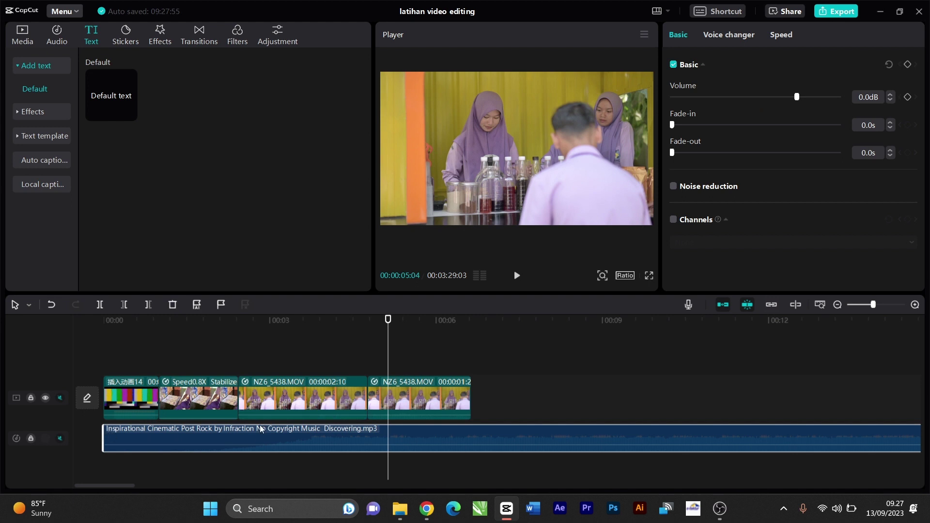
key("b")
left_click(206, 433)
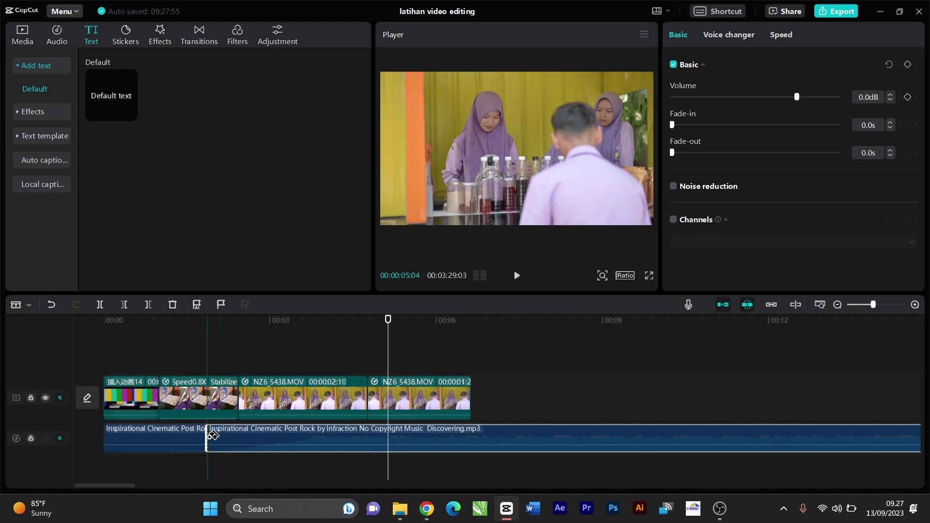
key("a")
left_click(167, 444)
key("Delete")
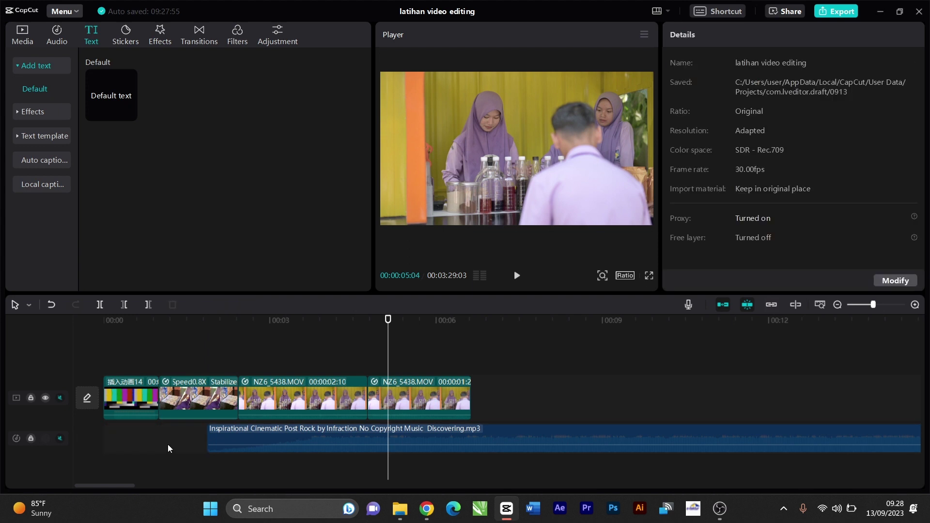
left_click_drag(287, 433, 170, 443)
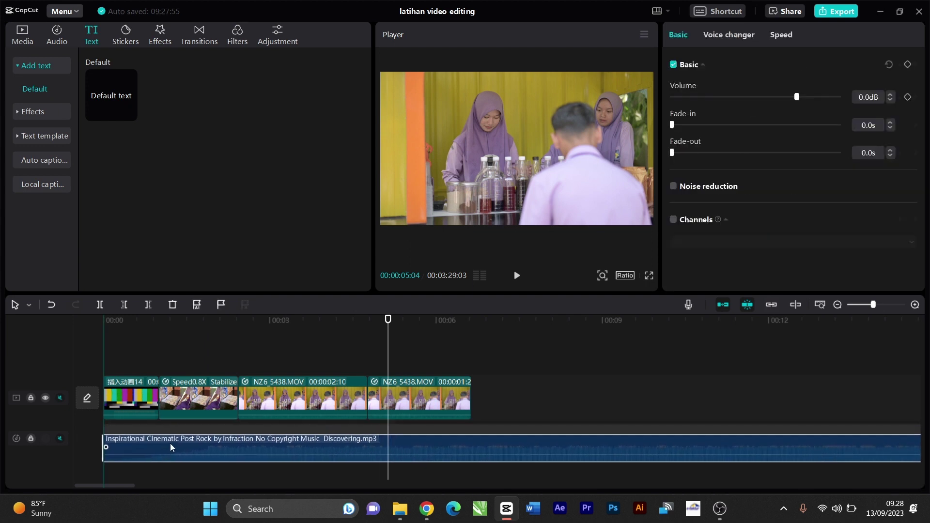
left_click(211, 338)
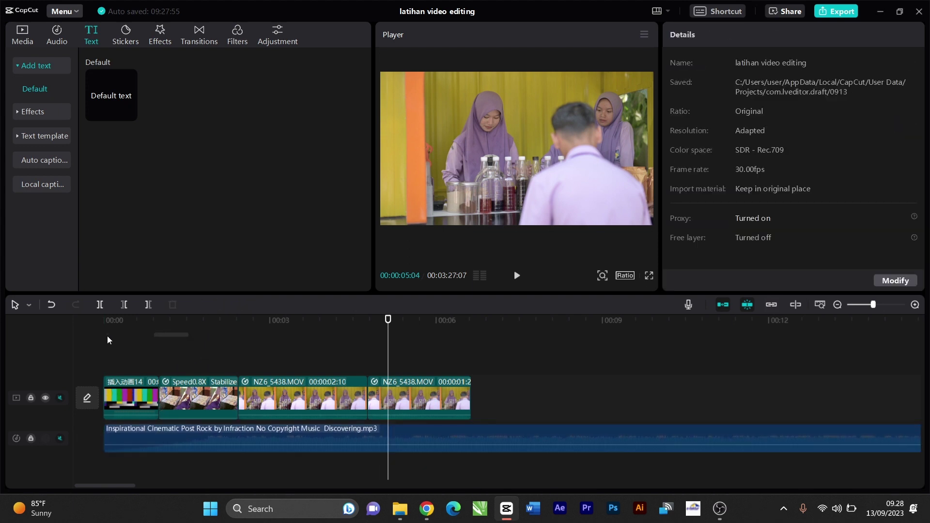
Play the edited timeline and unmute the music track.
left_click(132, 324)
key("space")
left_click(60, 438)
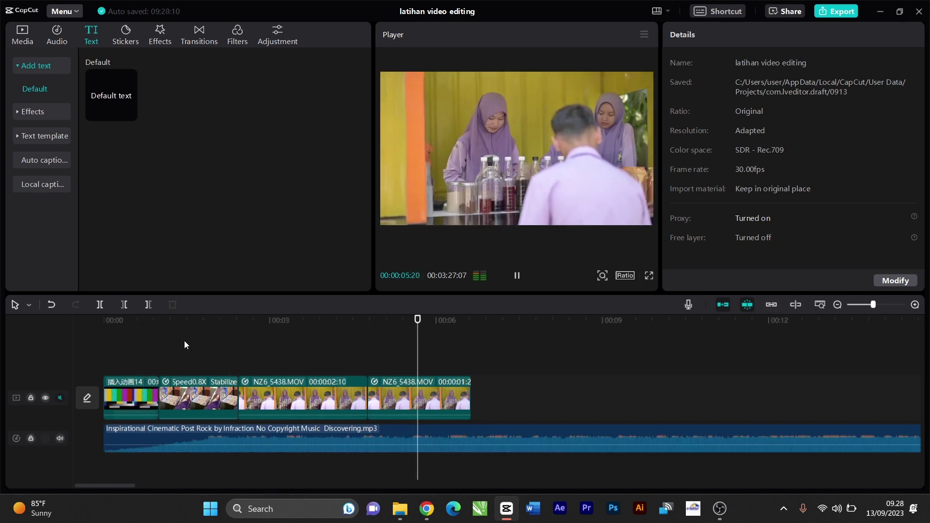
key("space")
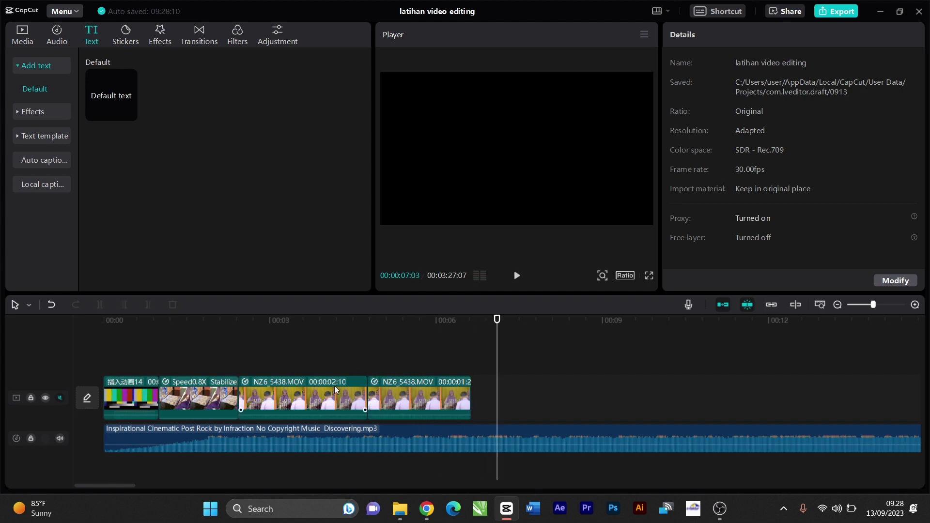
Place the playhead at 00:00:02:00 and add a Default text clip above the main track there.
left_click(215, 330)
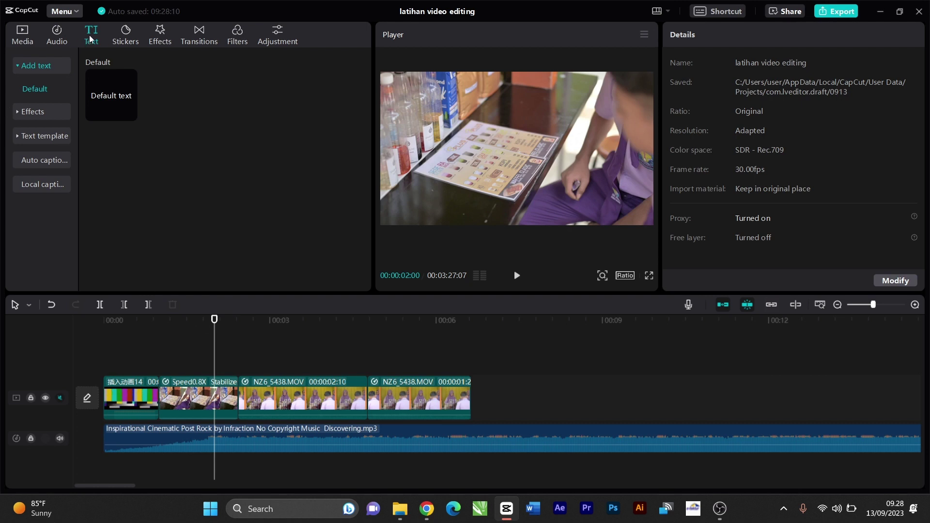
mouse_move(133, 101)
left_click_drag(120, 97, 233, 371)
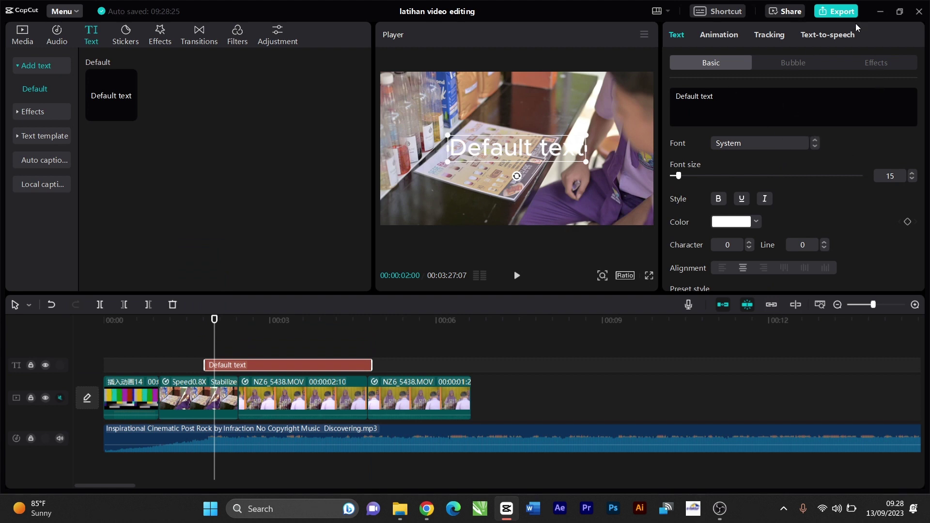
Set the text's font size to 26 and its font to HammersmithOne-Reg.
scroll(857, 175, "down", 6)
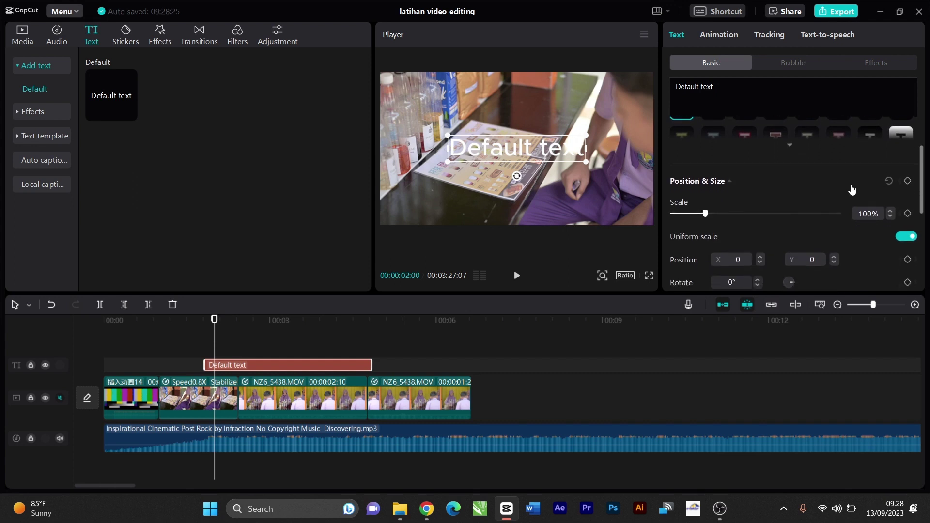
scroll(853, 184, "up", 3)
scroll(852, 190, "up", 3)
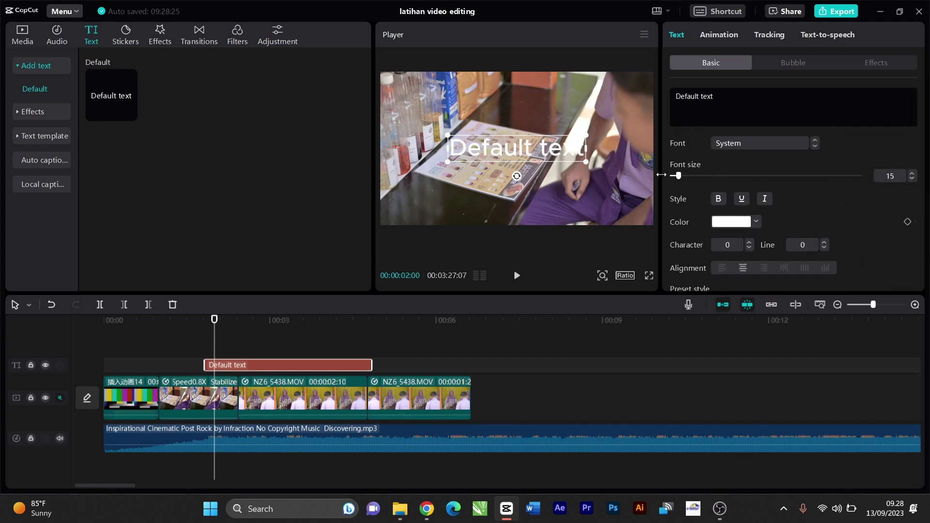
left_click_drag(681, 177, 685, 175)
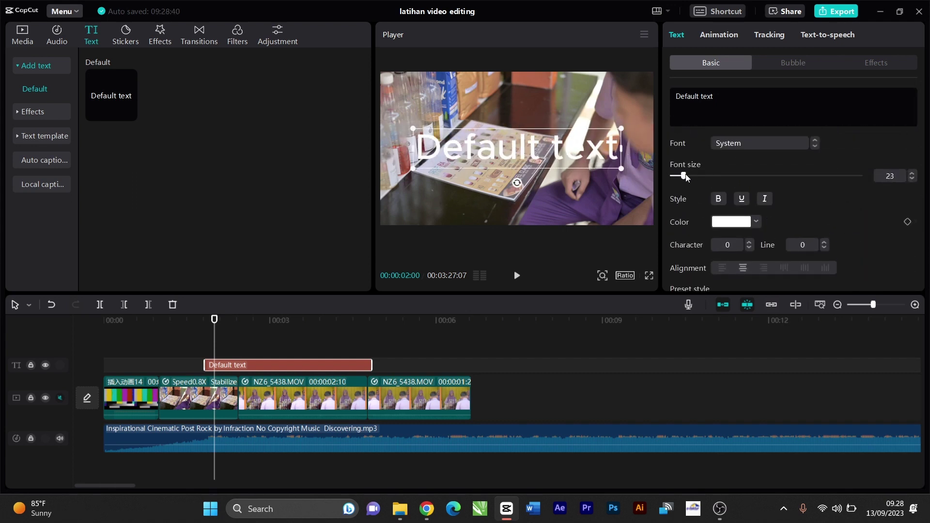
left_click(722, 144)
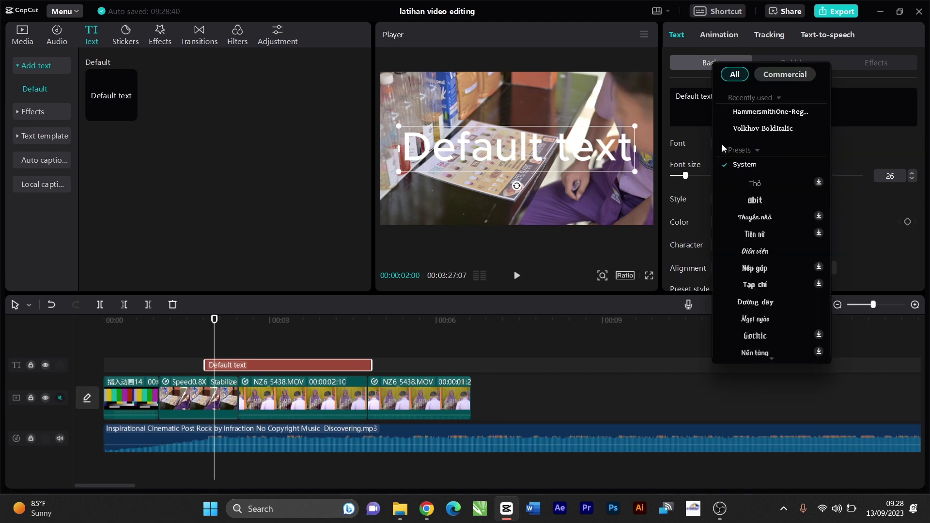
left_click(748, 112)
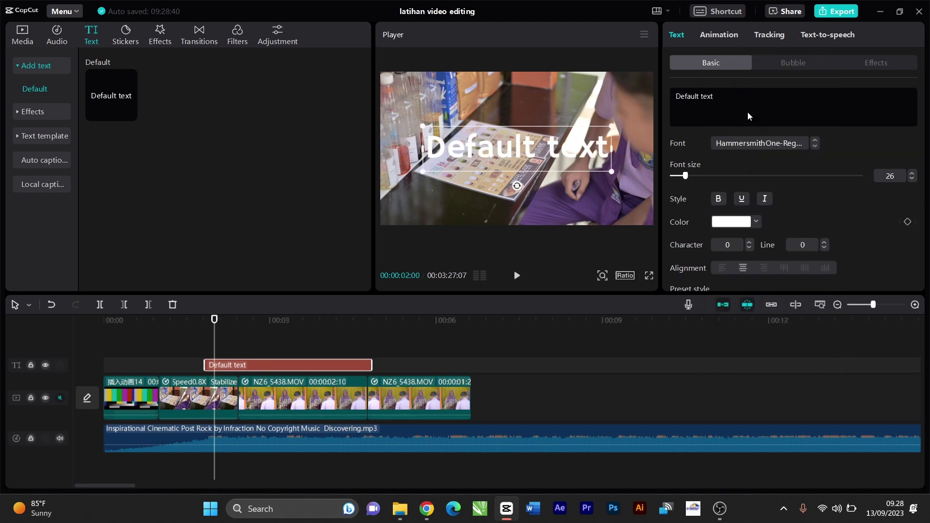
Try red and yellow shades as the text color and return it to white, FFFFFF.
left_click(757, 222)
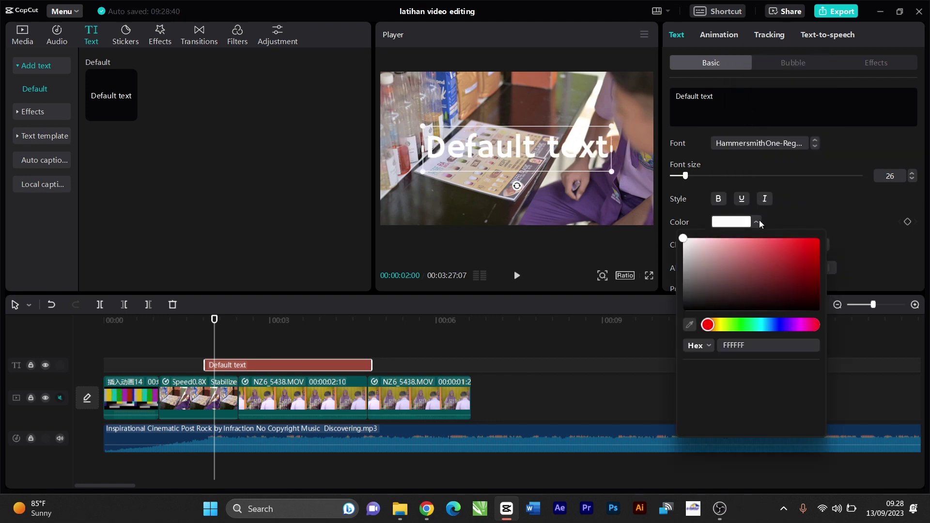
left_click(734, 269)
left_click(749, 254)
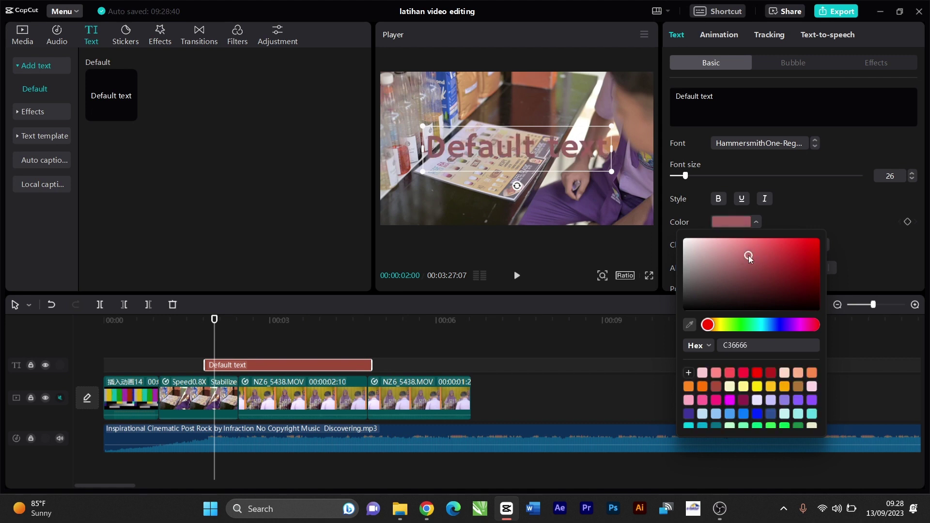
left_click(757, 247)
mouse_move(730, 324)
left_mouse_down()
mouse_move(718, 327)
mouse_move(766, 332)
mouse_move(730, 328)
left_mouse_up()
left_click_drag(703, 254, 666, 228)
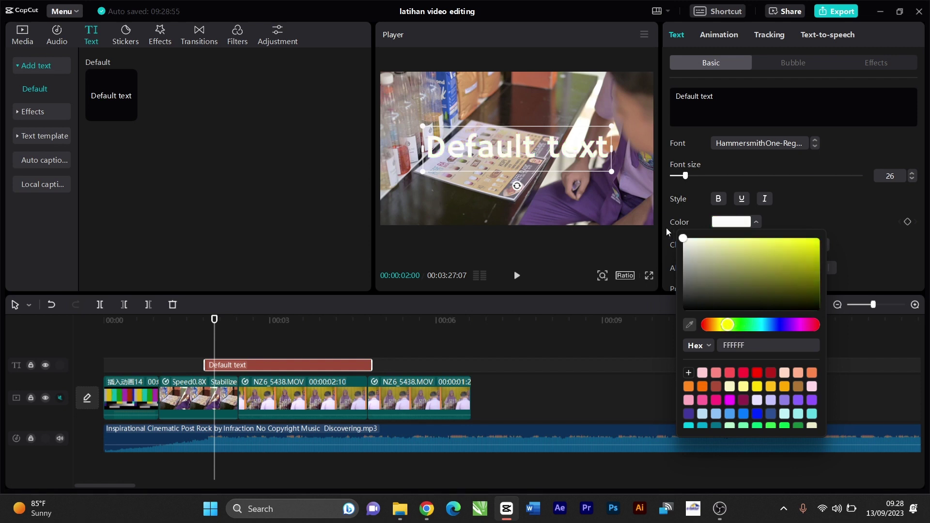
left_click(810, 209)
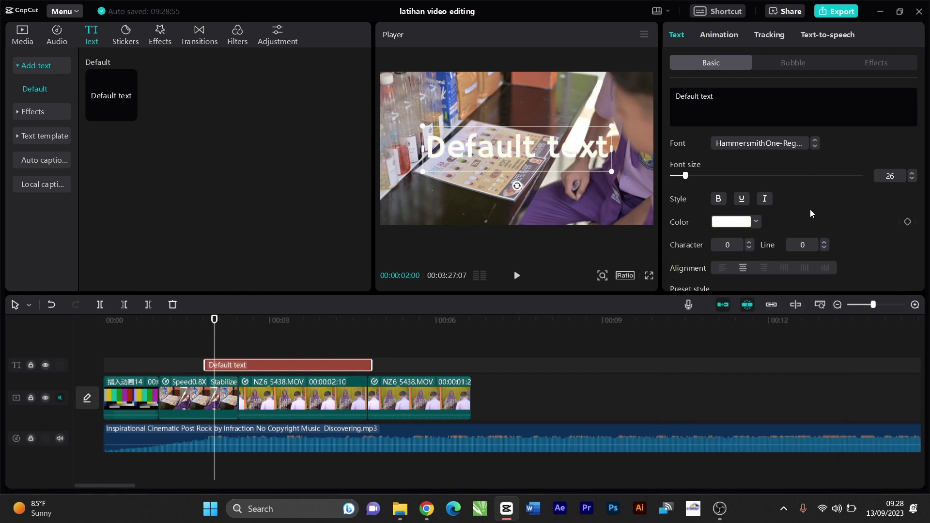
Try the bold, underline and italic styles on the text, turning each one off again.
left_click(718, 201)
left_click(741, 199)
left_click(741, 200)
left_click(764, 198)
left_click(764, 199)
scroll(766, 256, "down", 3)
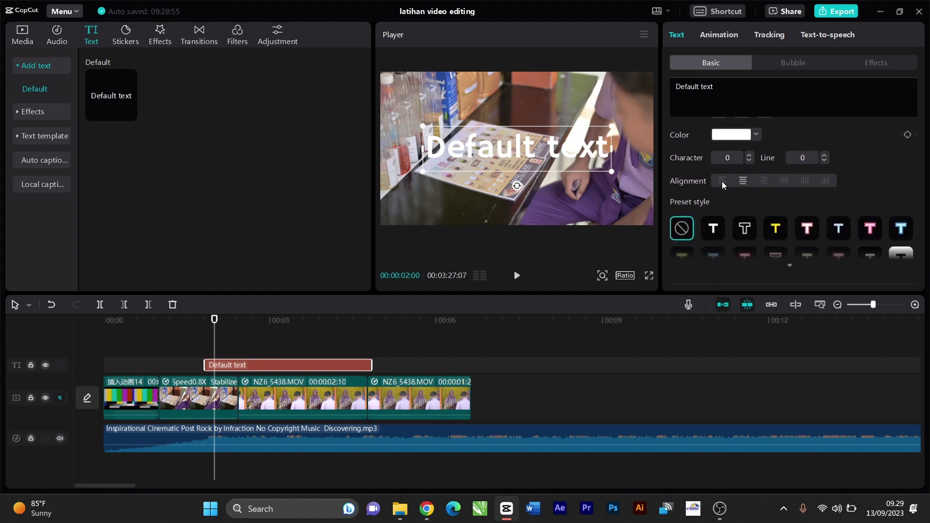
Try the preset style with black letters on a yellow background, then return the text to no preset style.
scroll(801, 193, "down", 3)
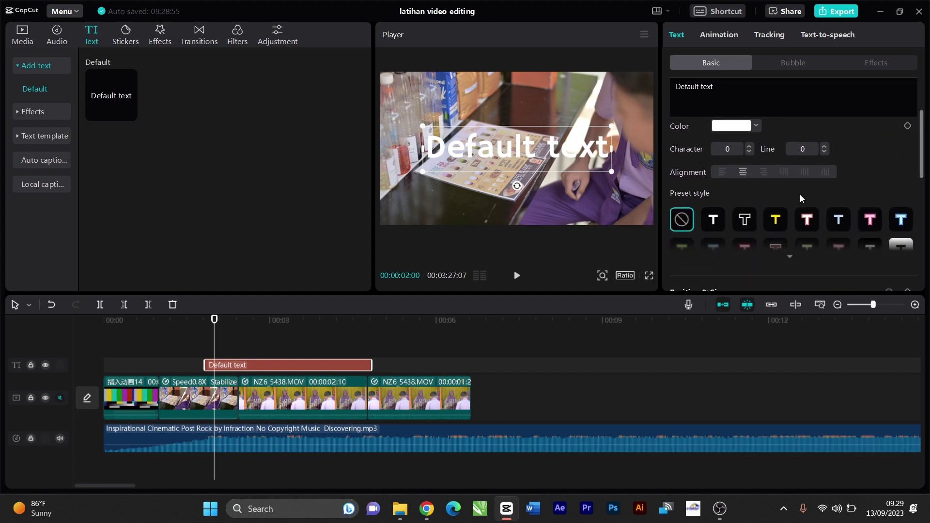
left_click(788, 184)
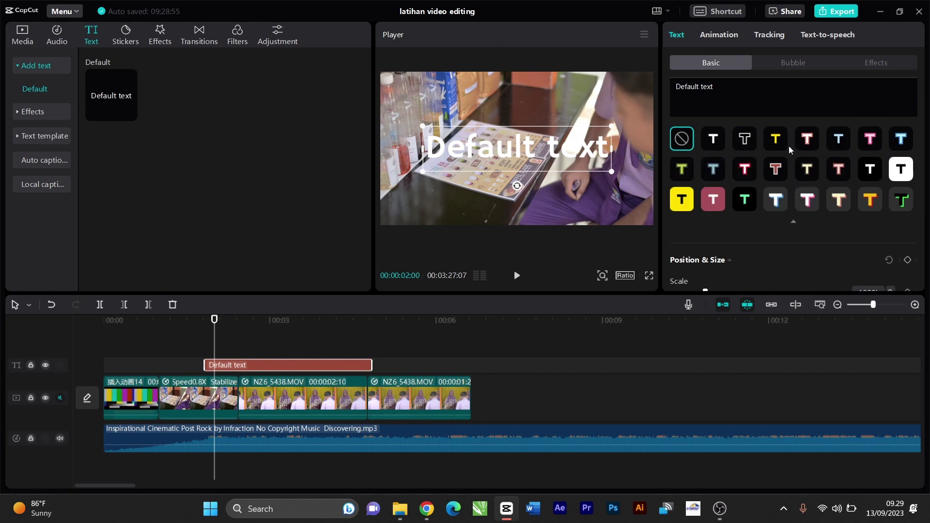
left_click(683, 198)
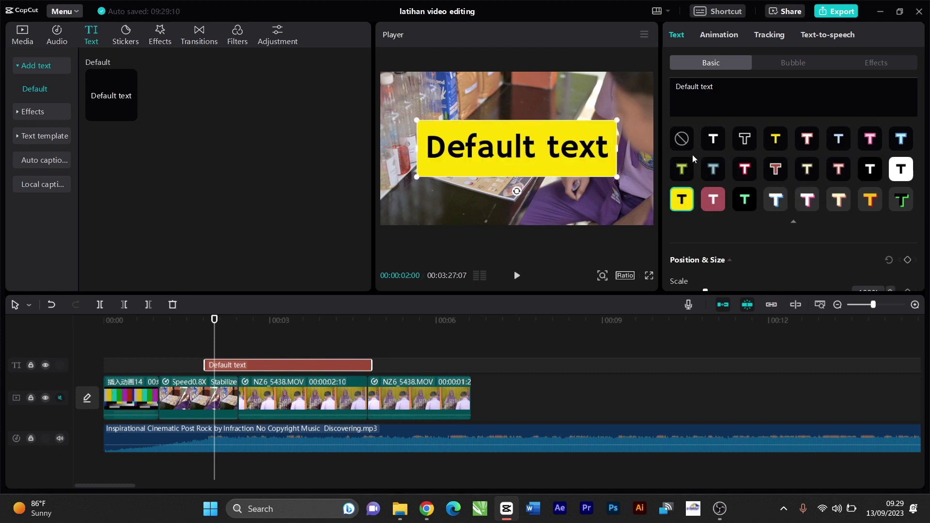
left_click(683, 139)
Scale the text to about 107% and set its horizontal position to X 1.
scroll(745, 198, "down", 3)
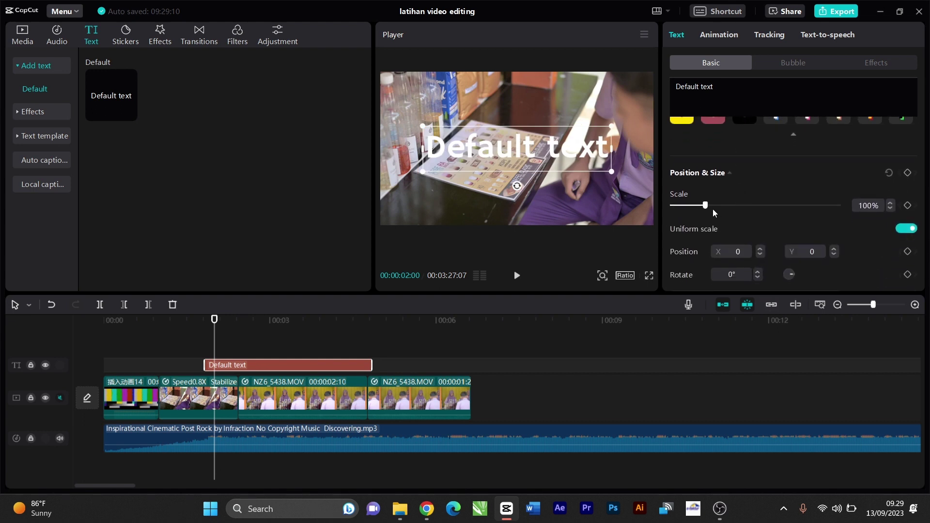
left_click_drag(708, 205, 708, 206)
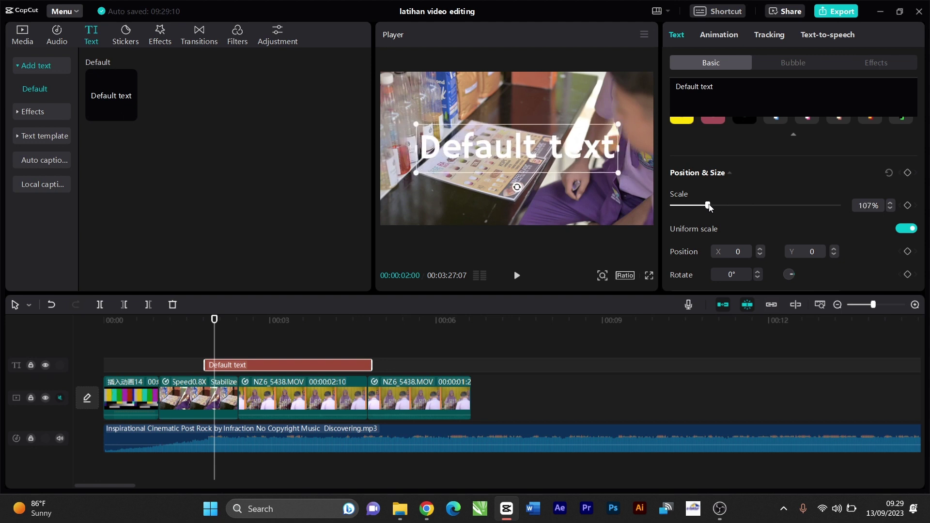
left_click(759, 254)
left_click(759, 254)
Turn on the text's shadow and reduce the shadow opacity to about 58%.
scroll(771, 246, "down", 2)
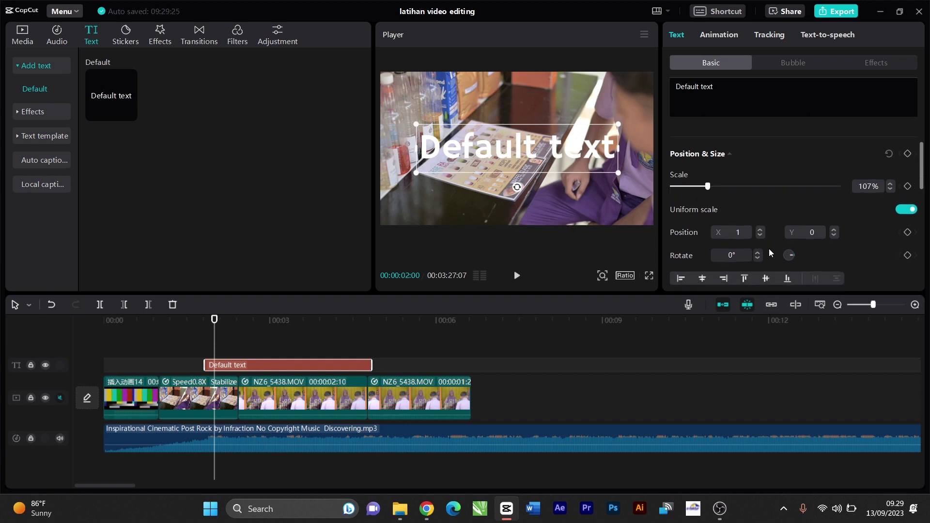
scroll(768, 254, "down", 5)
scroll(768, 255, "up", 4)
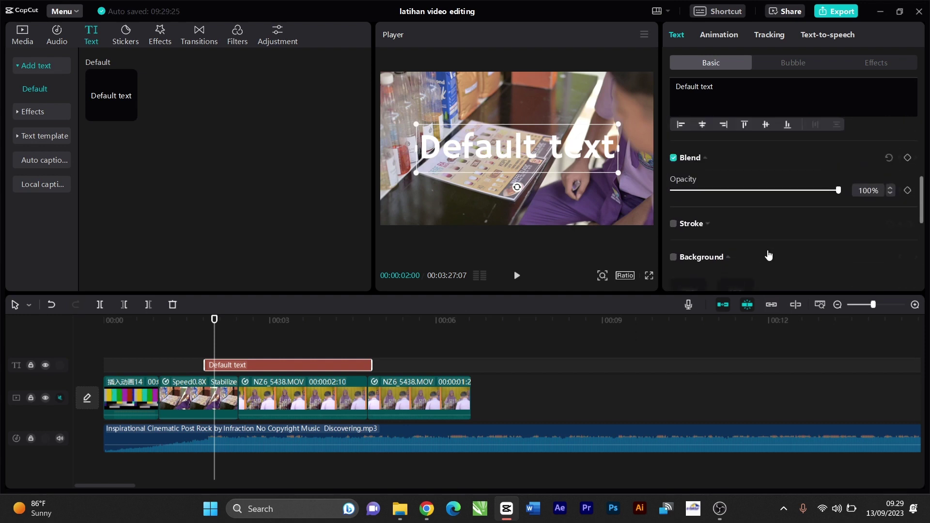
scroll(723, 234, "down", 2)
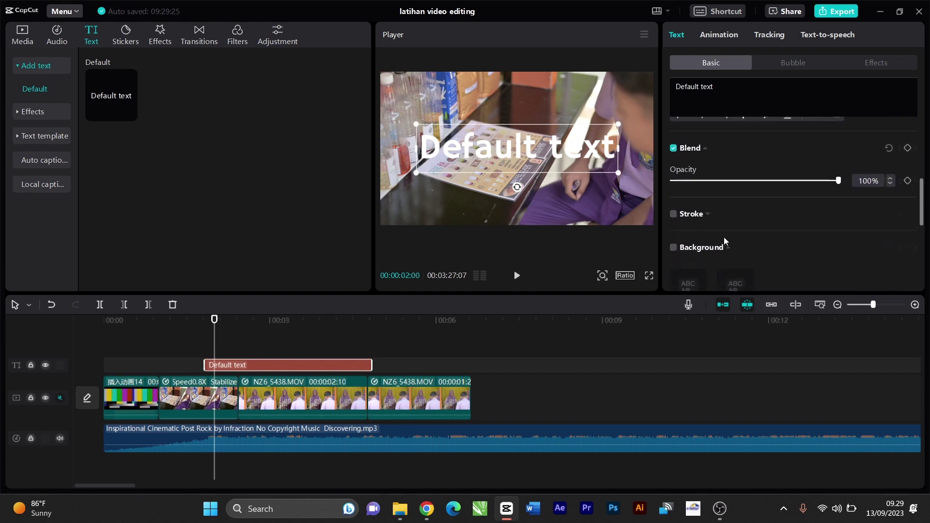
scroll(724, 236, "down", 4)
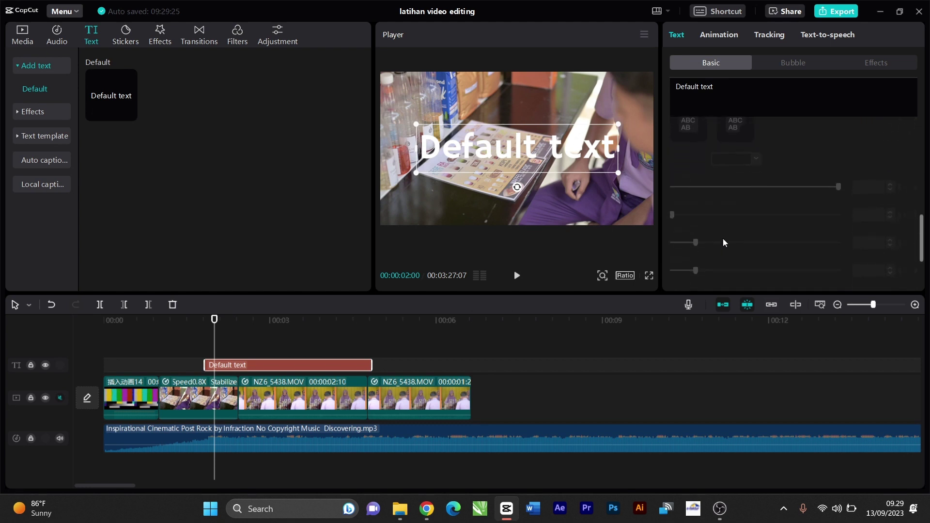
scroll(722, 242, "down", 1)
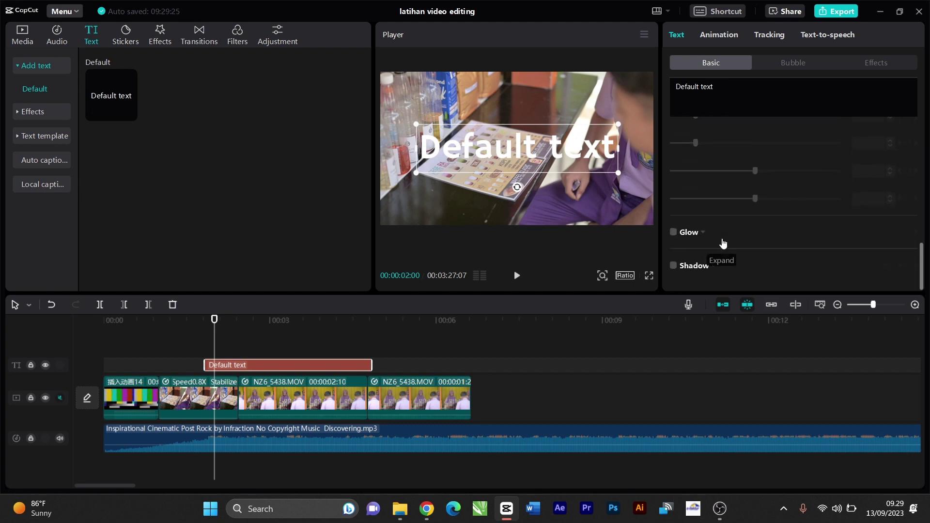
left_click(674, 266)
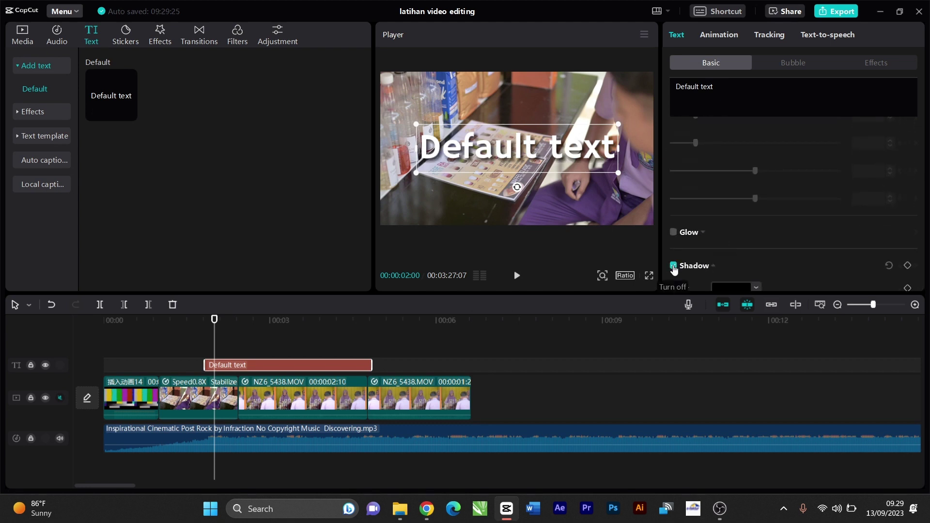
left_click(673, 267)
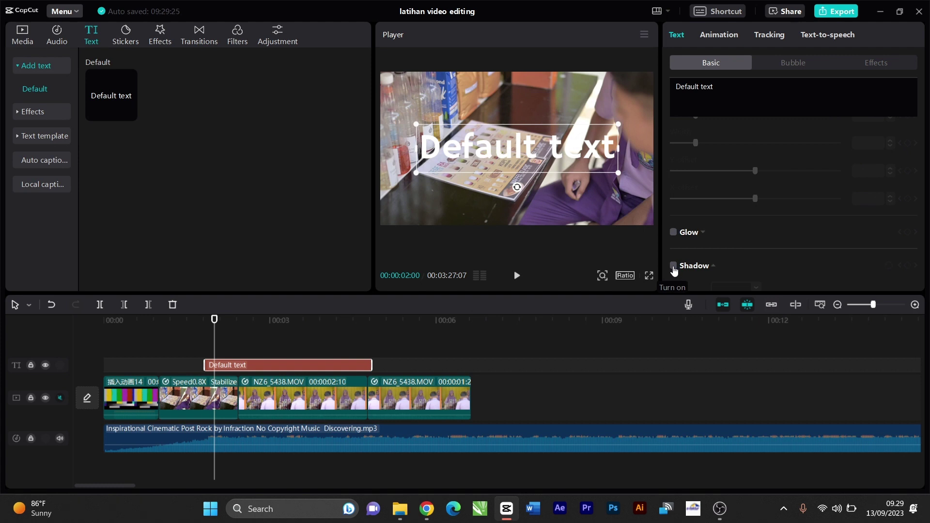
left_click(673, 267)
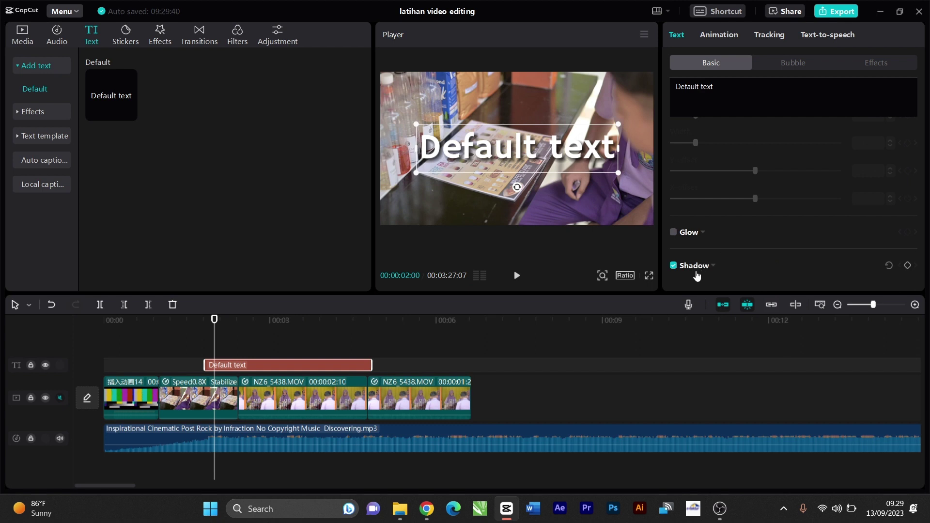
left_click(714, 266)
scroll(748, 250, "down", 3)
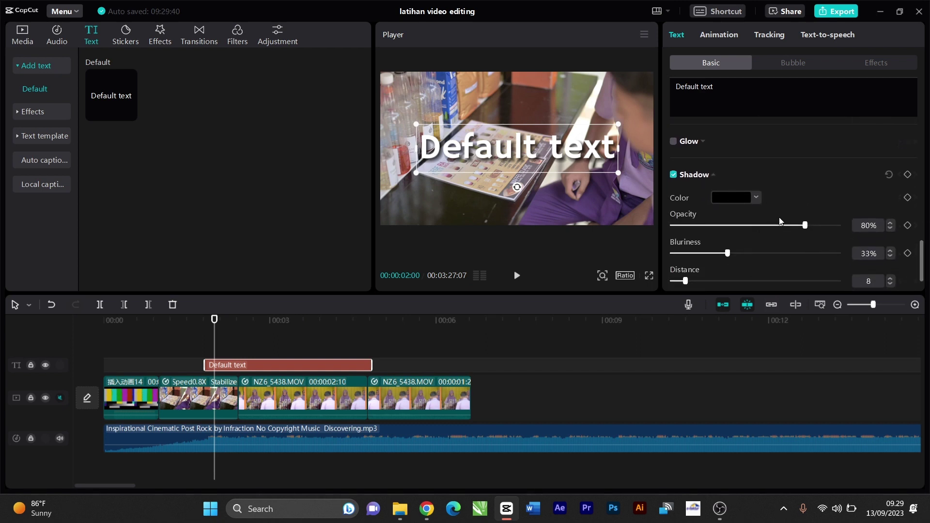
left_click_drag(805, 225, 771, 234)
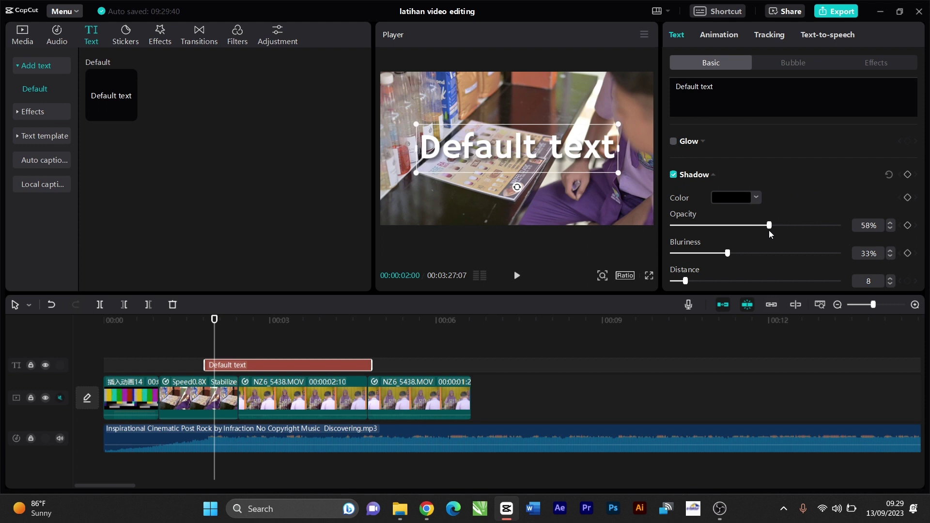
Preview the shadowed text in full screen and move the playhead to 00:00:02:04.
key("ctrl+shift+f")
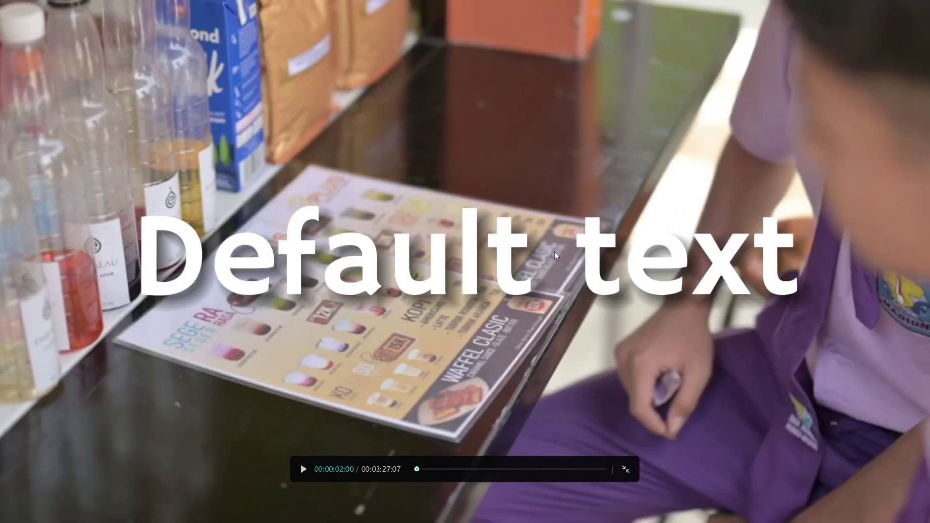
key("Escape")
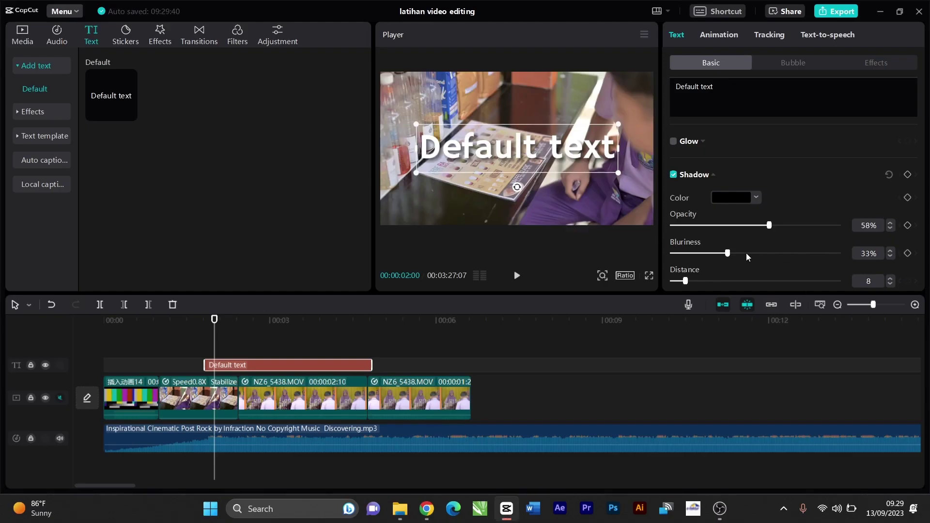
scroll(749, 257, "down", 2)
left_click(221, 347)
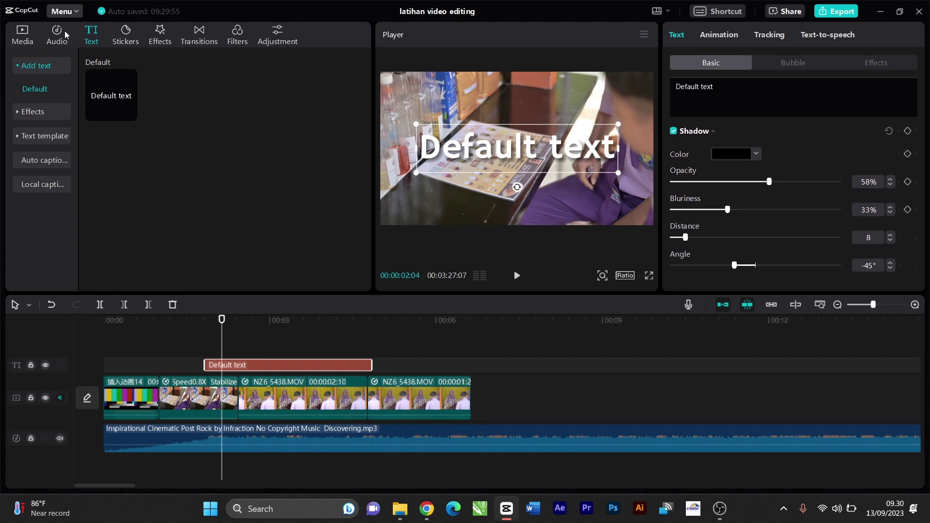
Browse the effects, transitions and filters libraries.
left_click(157, 38)
scroll(182, 192, "down", 2)
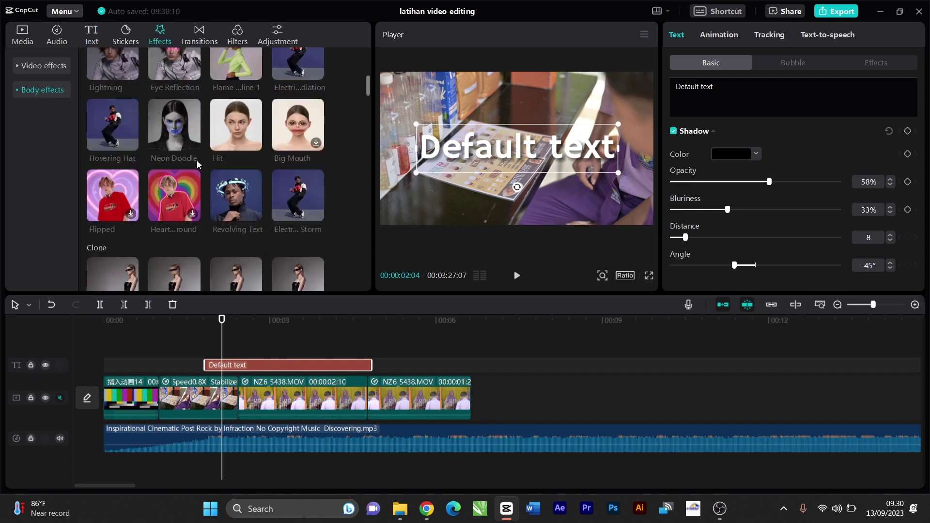
left_click(202, 41)
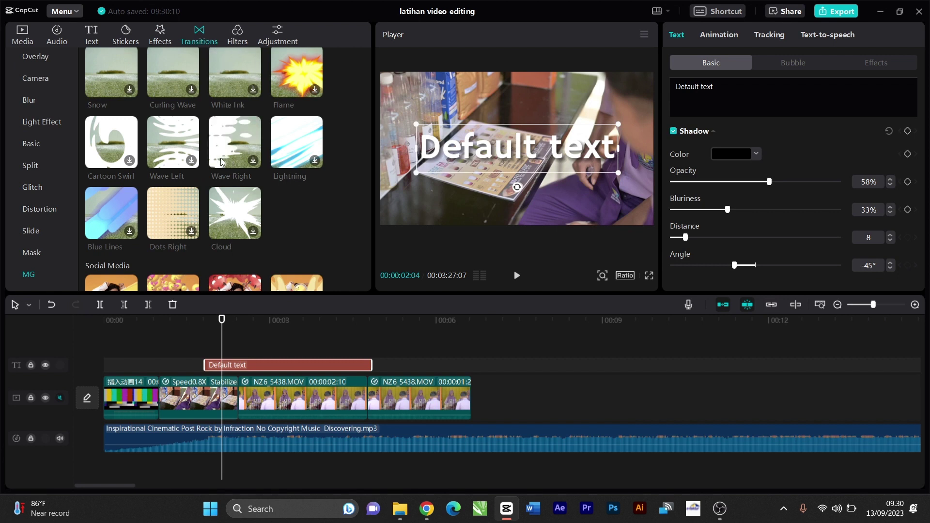
scroll(220, 161, "down", 3)
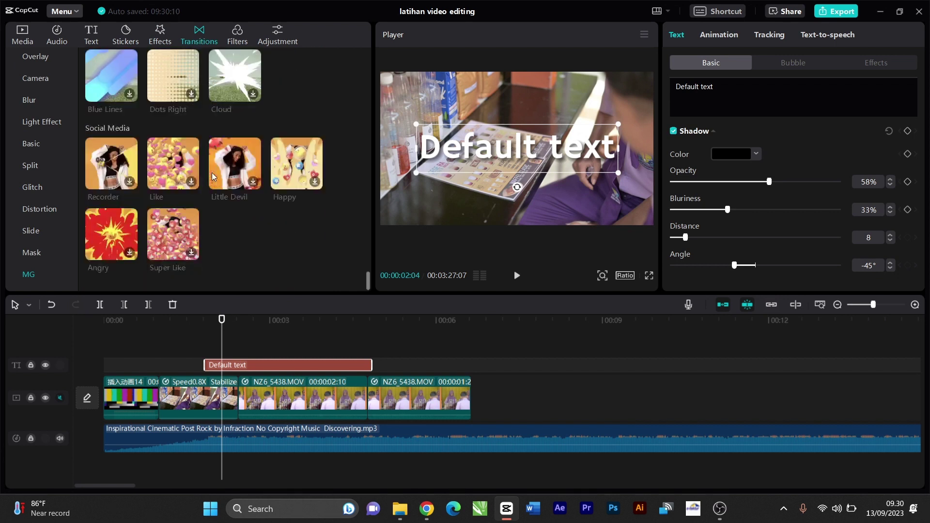
left_click(237, 34)
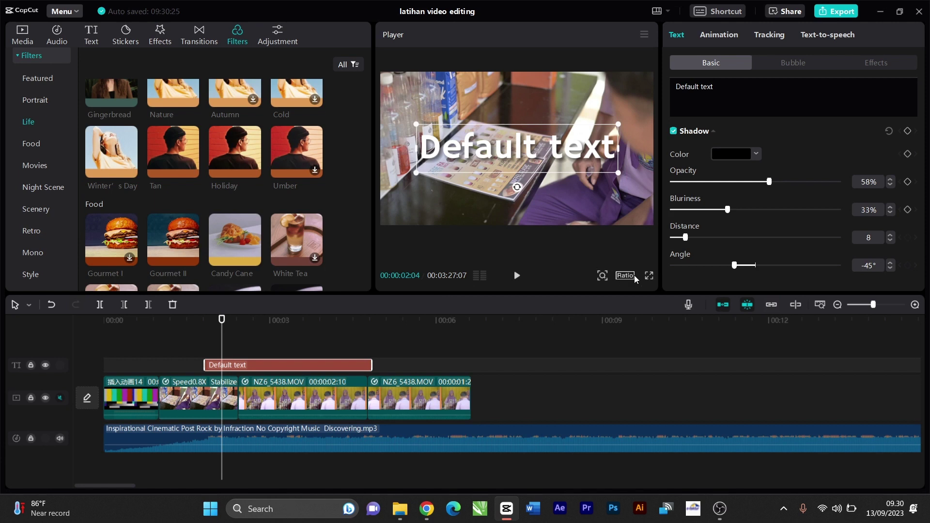
View the current frame in full screen, then set the player's preview quality to Performance priority.
left_click(650, 276)
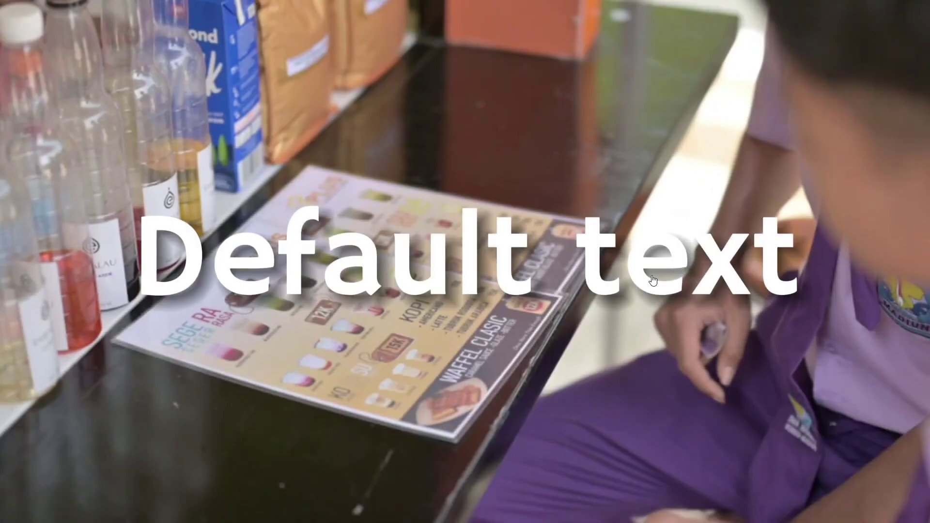
key("Escape")
left_click(644, 35)
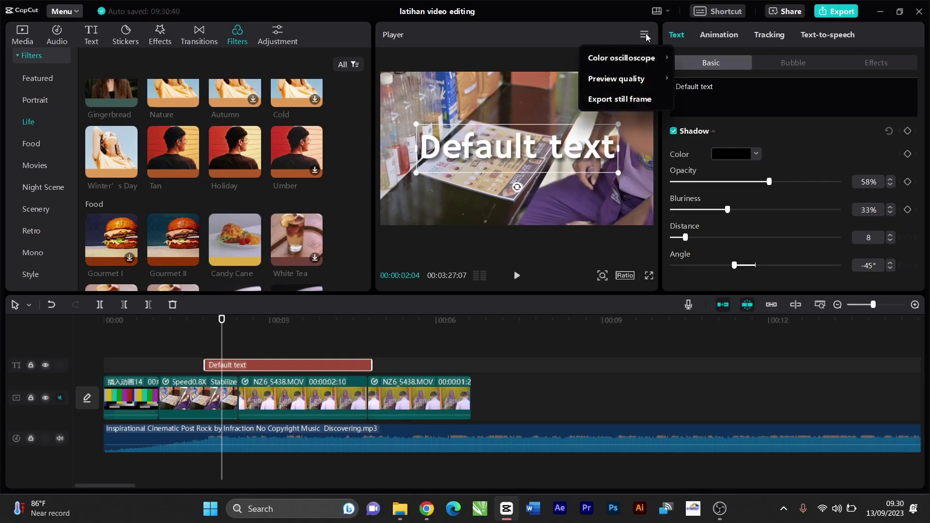
mouse_move(647, 81)
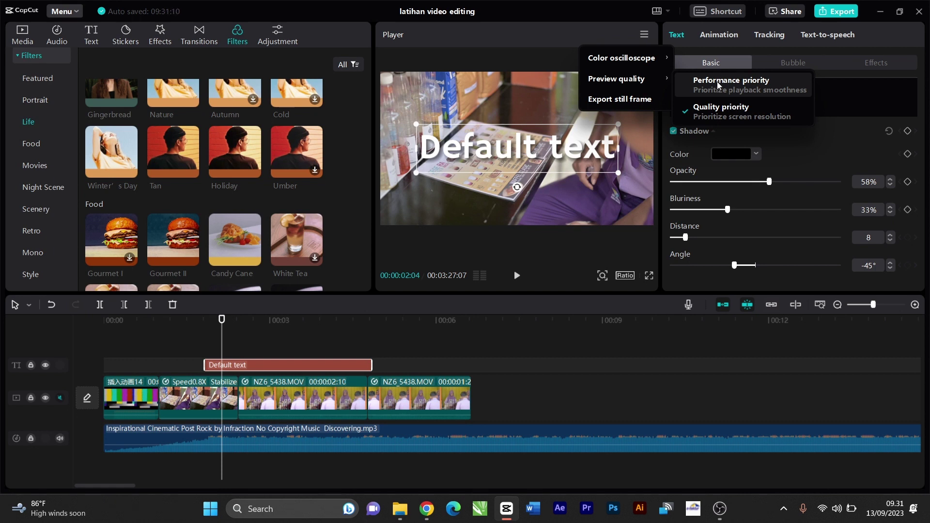
left_click(769, 92)
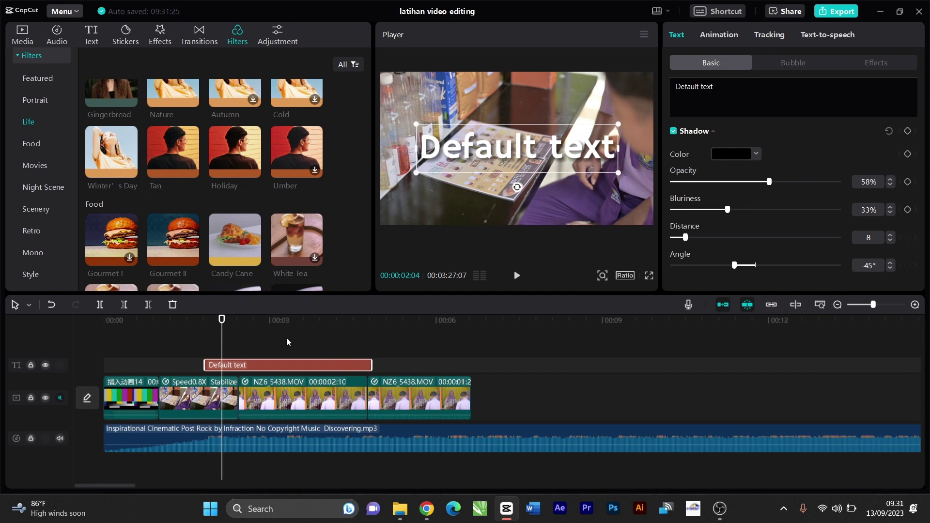
Start exporting the project and select the EXPORT folder as the destination.
left_click(843, 15)
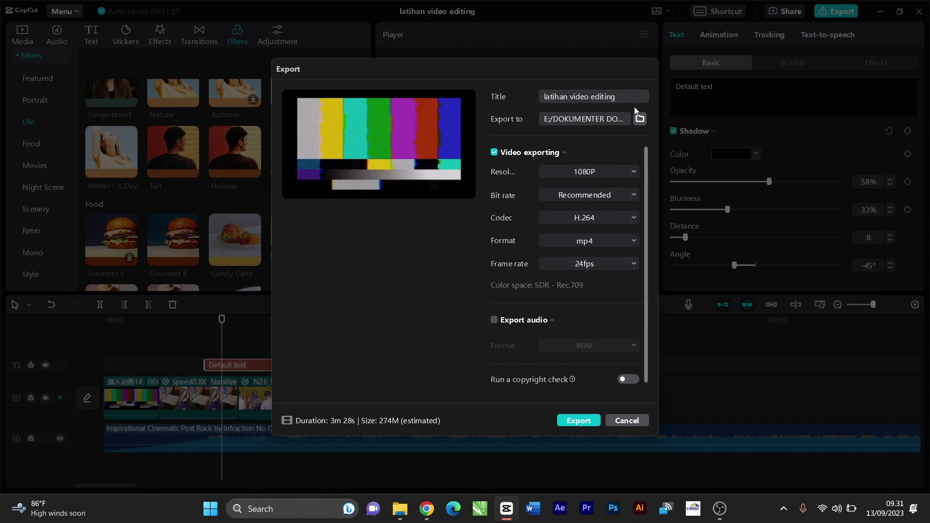
left_click(639, 119)
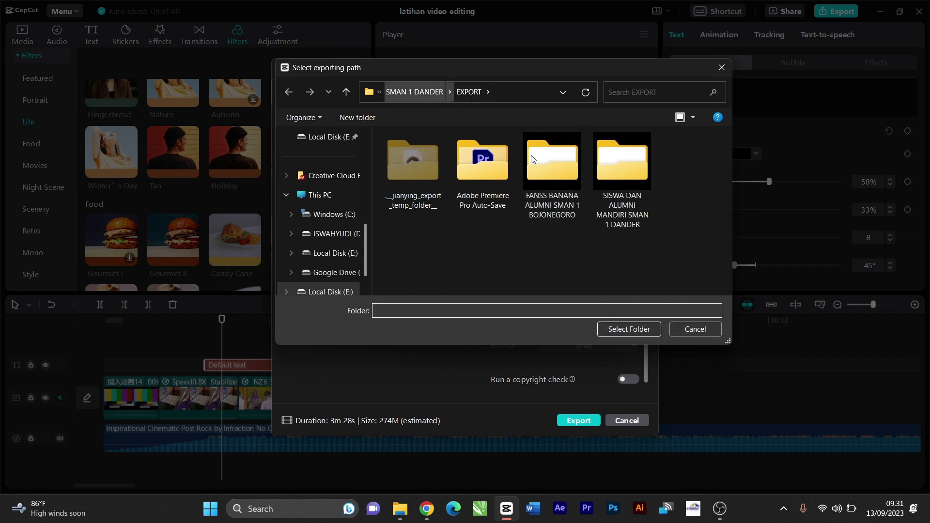
left_click(640, 329)
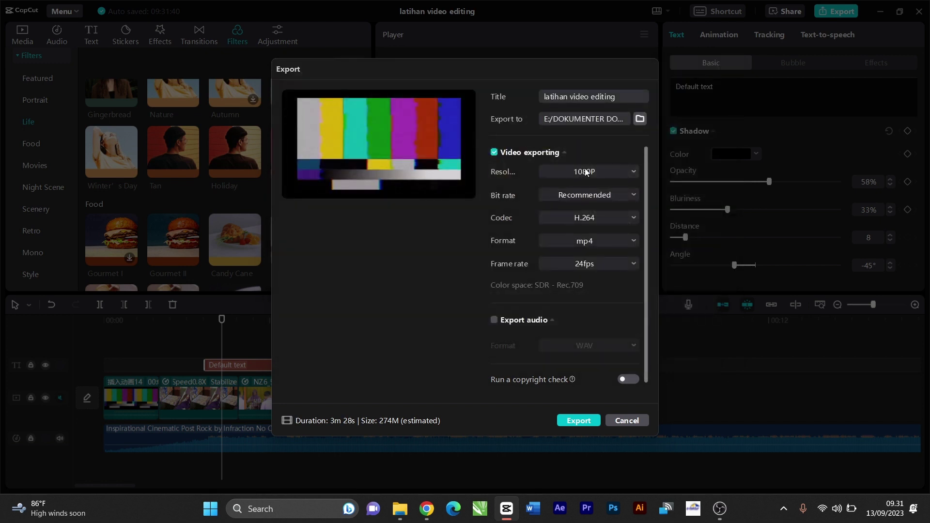
Check the resolution and bit rate choices, keep 1080P and Recommended, and export the video as an H.264 mp4 at 24fps.
left_click(591, 173)
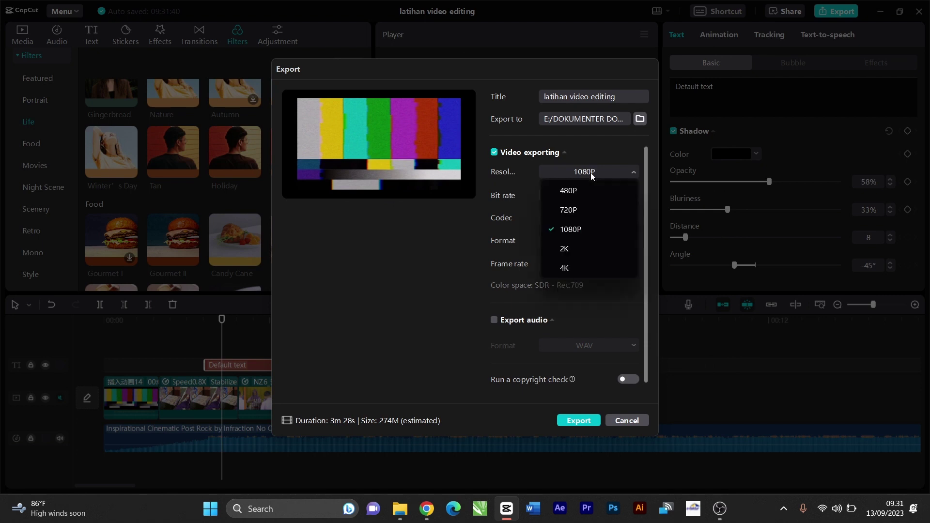
left_click(591, 172)
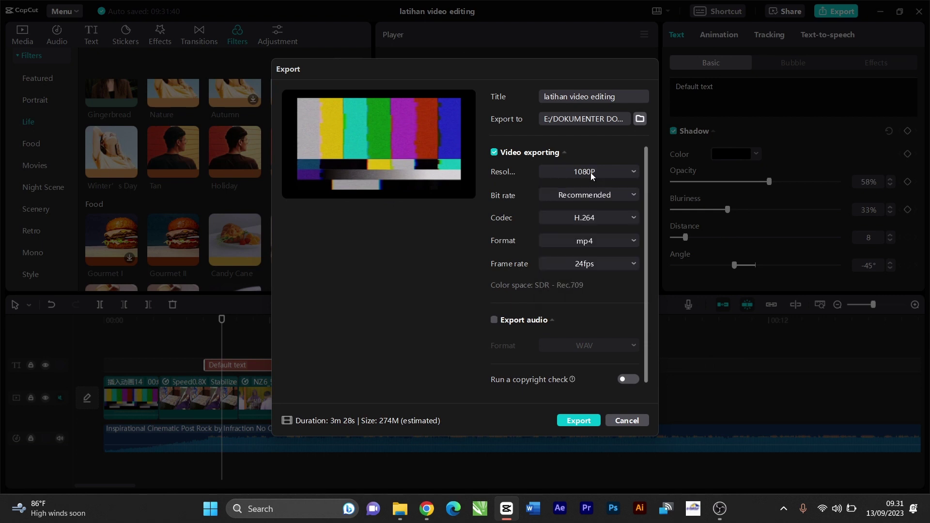
left_click(609, 199)
left_click(609, 199)
left_click(578, 420)
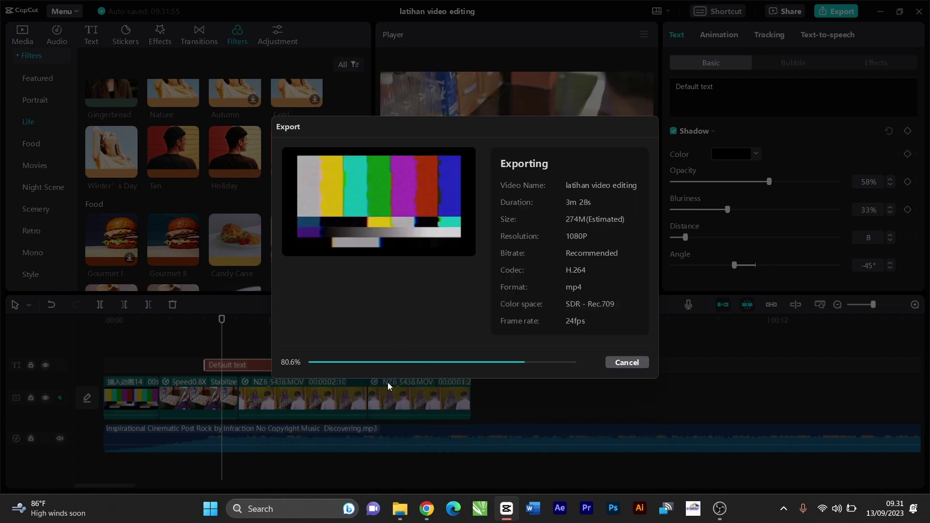